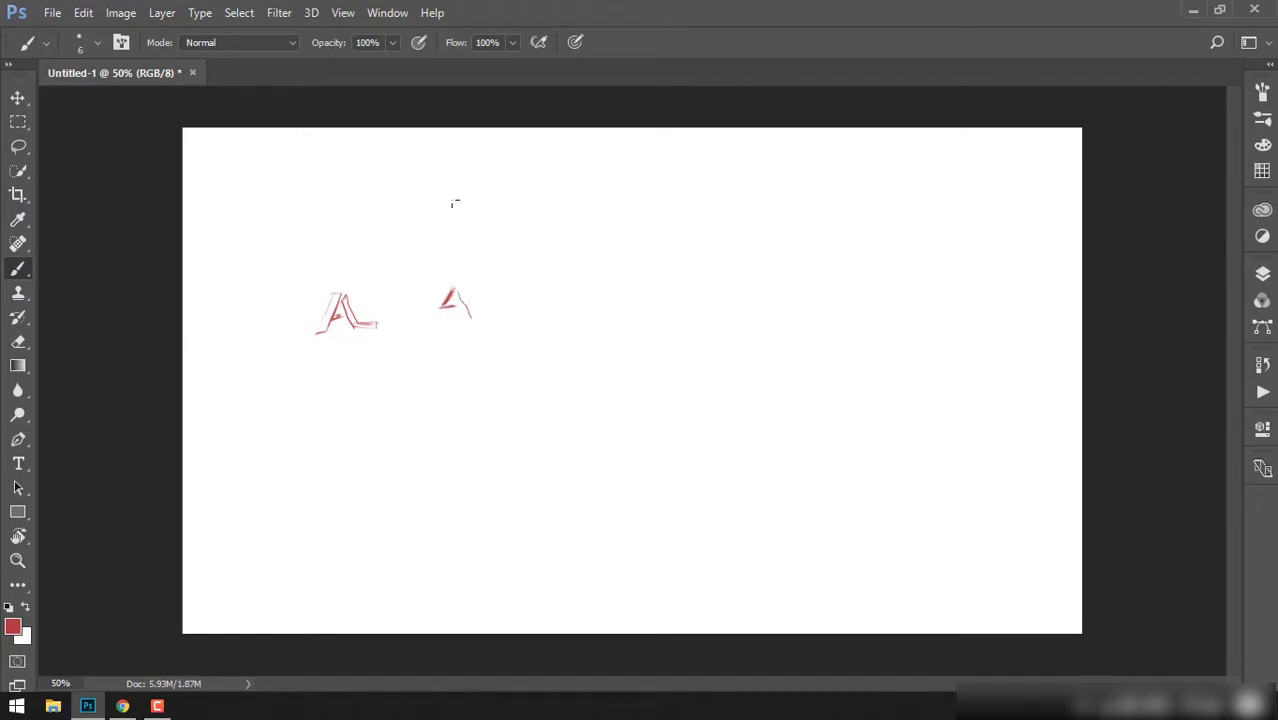
# Undo the stray stroke and brush a new solid red letter A
pyautogui.hotkey('ctrl', 'z')
pyautogui.scroll(5, 469, 306)
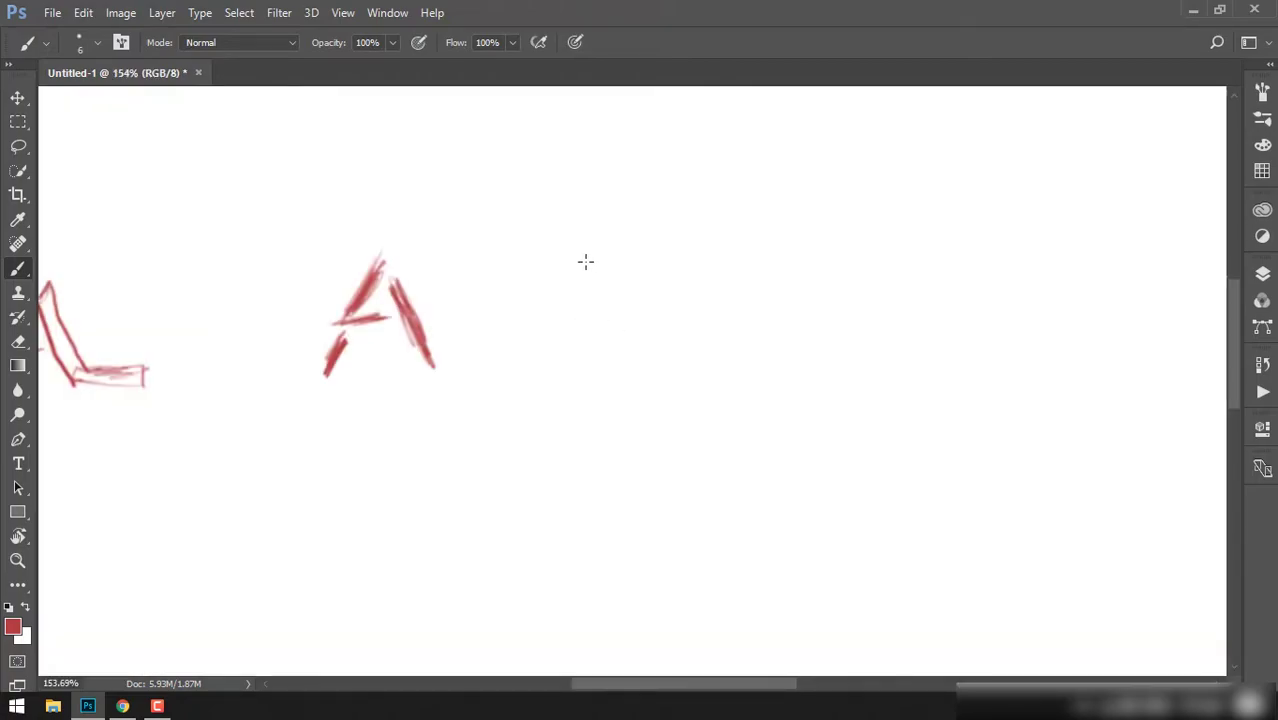
pyautogui.click(586, 262)
pyautogui.moveTo(586, 262)
pyautogui.mouseDown()
pyautogui.moveTo(556, 290)
pyautogui.moveTo(588, 294)
pyautogui.moveTo(617, 324)
pyautogui.mouseUp()
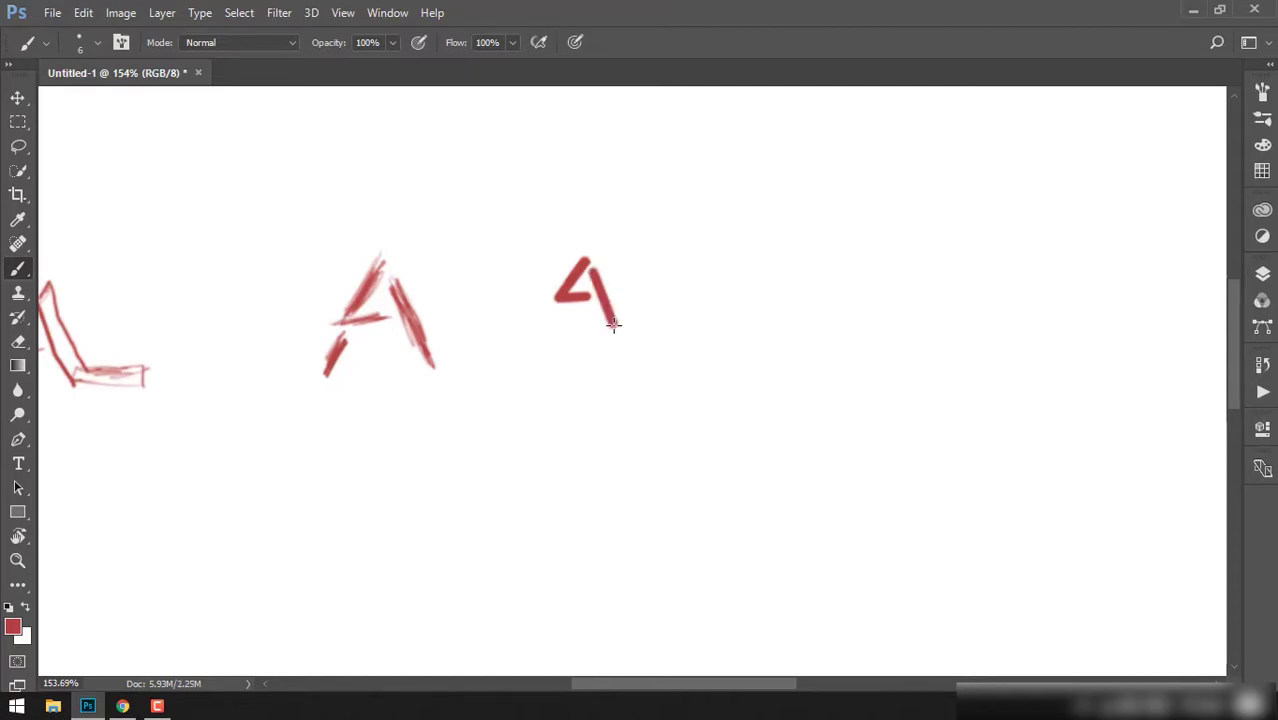
pyautogui.click(557, 307)
# Sketch outlined A variations with doubled edges to the right of the solid A
pyautogui.moveTo(737, 248); pyautogui.dragTo(760, 300)
pyautogui.moveTo(703, 338)
pyautogui.mouseDown()
pyautogui.moveTo(733, 252)
pyautogui.moveTo(785, 332)
pyautogui.moveTo(735, 252)
pyautogui.mouseUp()
pyautogui.moveTo(772, 318)
pyautogui.mouseDown()
pyautogui.moveTo(789, 330)
pyautogui.moveTo(722, 318)
pyautogui.mouseUp()
pyautogui.moveTo(908, 210)
pyautogui.mouseDown()
pyautogui.moveTo(882, 294)
pyautogui.moveTo(941, 271)
pyautogui.moveTo(970, 290)
pyautogui.moveTo(912, 262)
pyautogui.moveTo(922, 222)
pyautogui.moveTo(968, 290)
pyautogui.mouseUp()
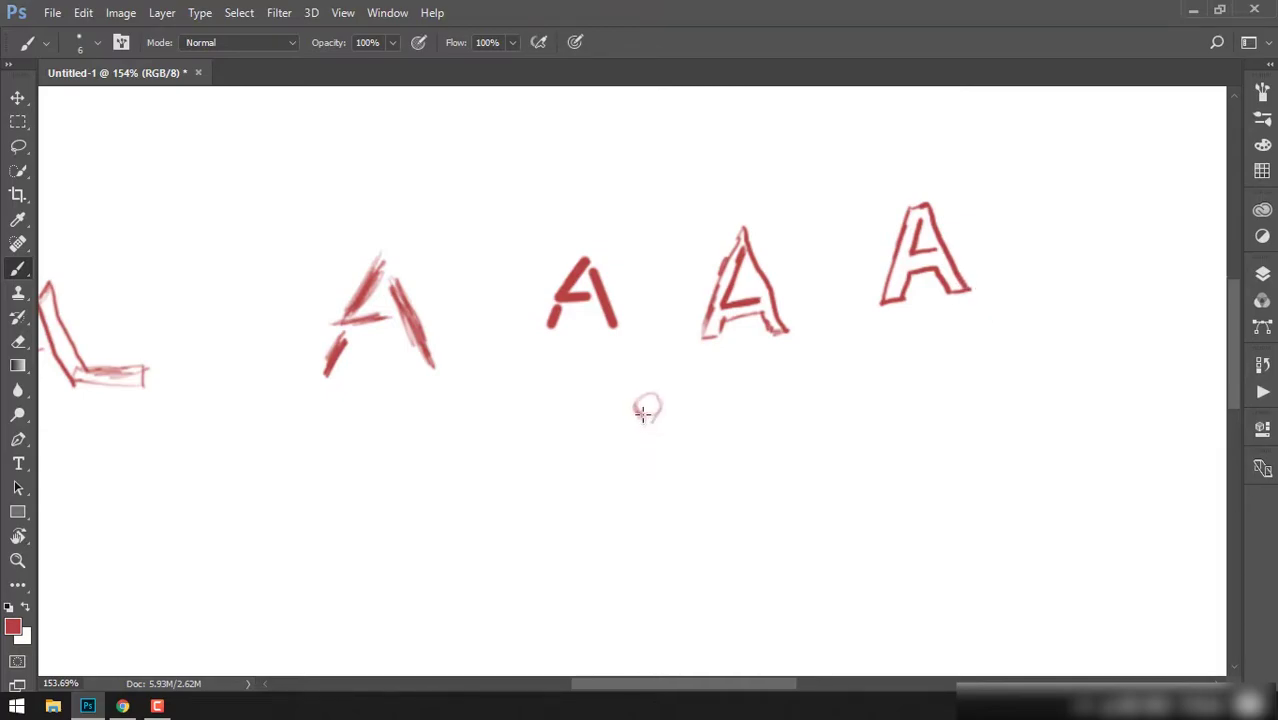
# Sketch a circle figure with a head, middle bar and bent base, then darken its lines
pyautogui.moveTo(648, 404)
pyautogui.mouseDown()
pyautogui.moveTo(630, 412)
pyautogui.moveTo(609, 464)
pyautogui.mouseUp()
pyautogui.scroll(2, 611, 328)
pyautogui.moveTo(604, 322); pyautogui.dragTo(615, 412)
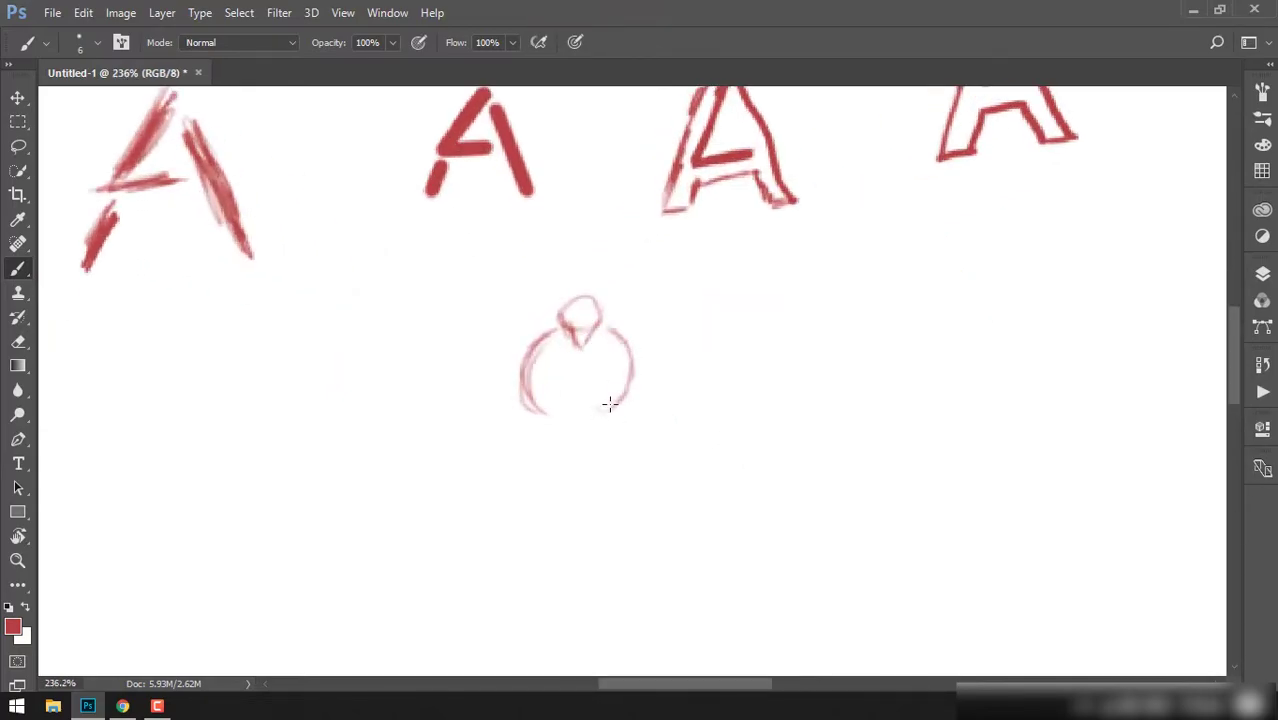
pyautogui.moveTo(528, 398)
pyautogui.mouseDown()
pyautogui.moveTo(556, 416)
pyautogui.moveTo(620, 416)
pyautogui.mouseUp()
pyautogui.moveTo(560, 378)
pyautogui.mouseDown()
pyautogui.moveTo(593, 377)
pyautogui.moveTo(560, 380)
pyautogui.moveTo(565, 434)
pyautogui.moveTo(548, 452)
pyautogui.moveTo(617, 440)
pyautogui.mouseUp()
pyautogui.moveTo(575, 296)
pyautogui.mouseDown()
pyautogui.moveTo(566, 322)
pyautogui.moveTo(536, 336)
pyautogui.moveTo(524, 410)
pyautogui.mouseUp()
pyautogui.moveTo(605, 320); pyautogui.dragTo(635, 400)
pyautogui.moveTo(545, 377)
pyautogui.mouseDown()
pyautogui.moveTo(605, 377)
pyautogui.moveTo(598, 440)
pyautogui.mouseUp()
# Draw a circular badge with arcs, an oval swoosh and script lettering inside
pyautogui.hscroll(3, 642, 431)
pyautogui.scroll(1, 642, 431)
pyautogui.moveTo(687, 400); pyautogui.dragTo(800, 378)
pyautogui.moveTo(815, 420); pyautogui.dragTo(722, 472)
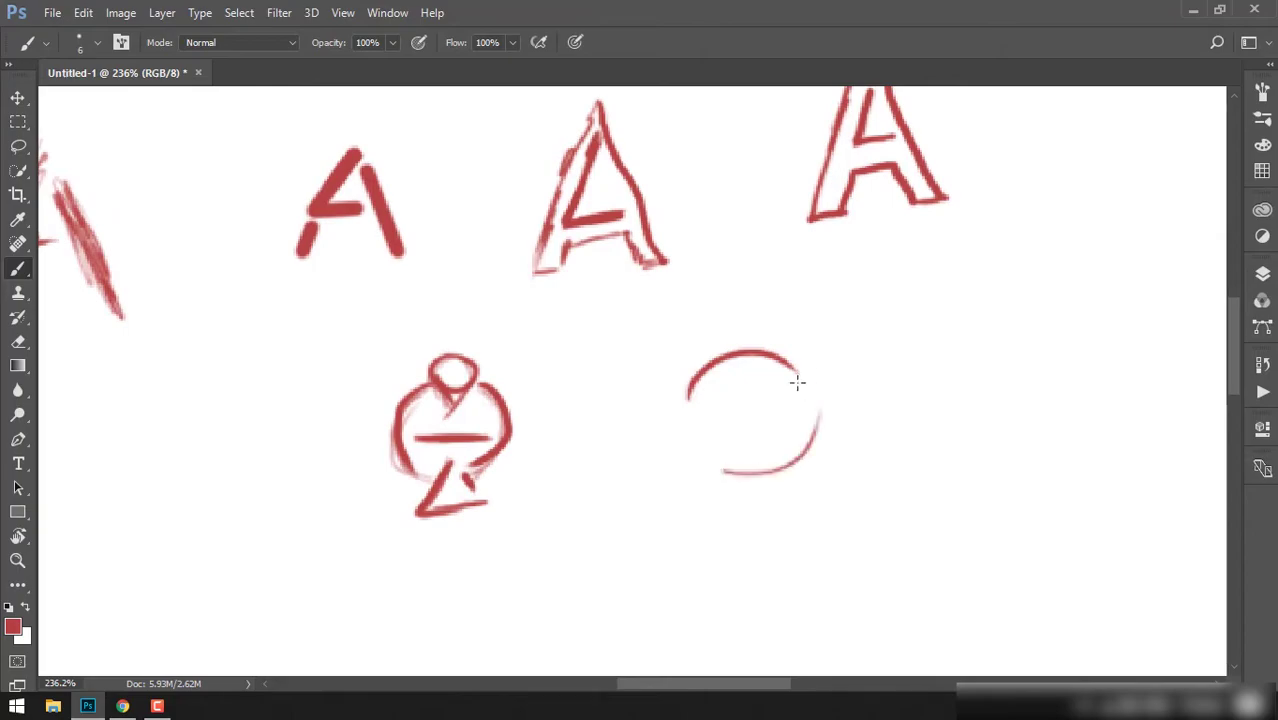
pyautogui.moveTo(800, 378); pyautogui.dragTo(810, 371)
pyautogui.moveTo(690, 385)
pyautogui.mouseDown()
pyautogui.moveTo(815, 372)
pyautogui.moveTo(742, 468)
pyautogui.mouseUp()
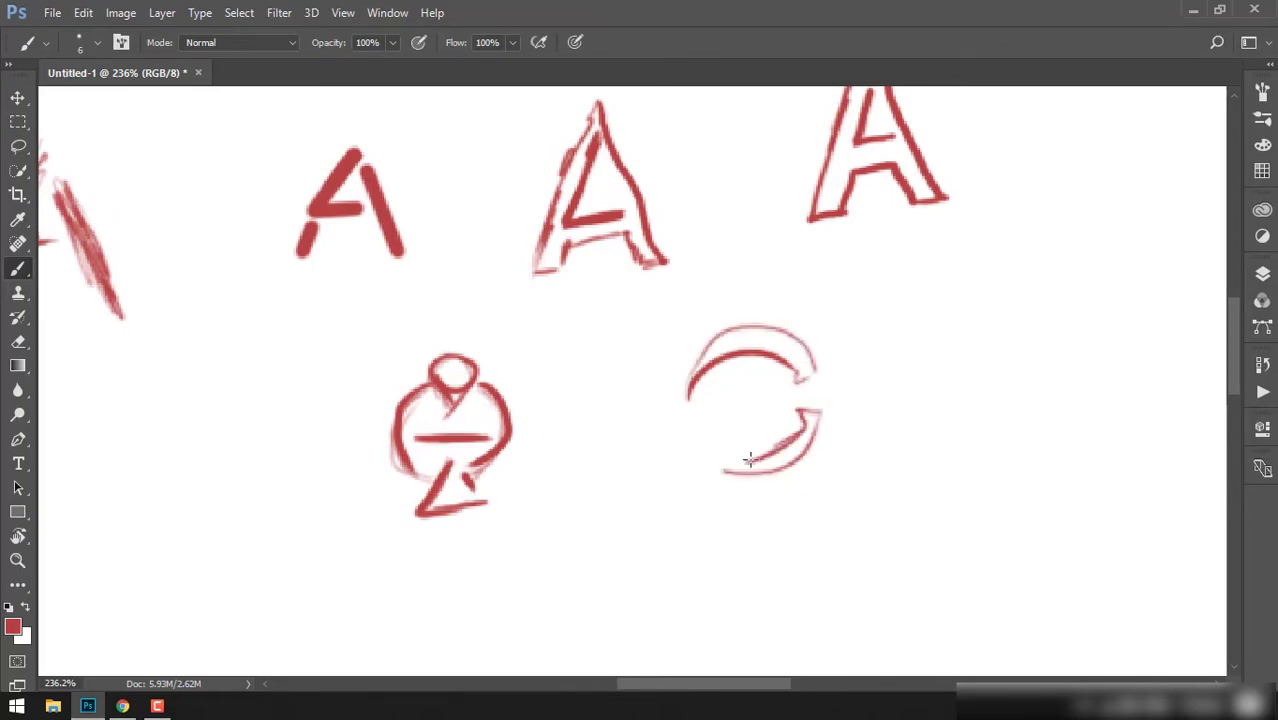
pyautogui.moveTo(815, 380); pyautogui.dragTo(840, 400)
pyautogui.moveTo(560, 440)
pyautogui.mouseDown()
pyautogui.moveTo(760, 397)
pyautogui.moveTo(720, 430)
pyautogui.moveTo(785, 415)
pyautogui.mouseUp()
pyautogui.moveTo(720, 450); pyautogui.dragTo(790, 425)
# Draw a faceted diamond with a girdle line beside a looping script wordmark
pyautogui.hscroll(5, 776, 452)
pyautogui.scroll(1, 776, 452)
pyautogui.moveTo(705, 348); pyautogui.dragTo(775, 346)
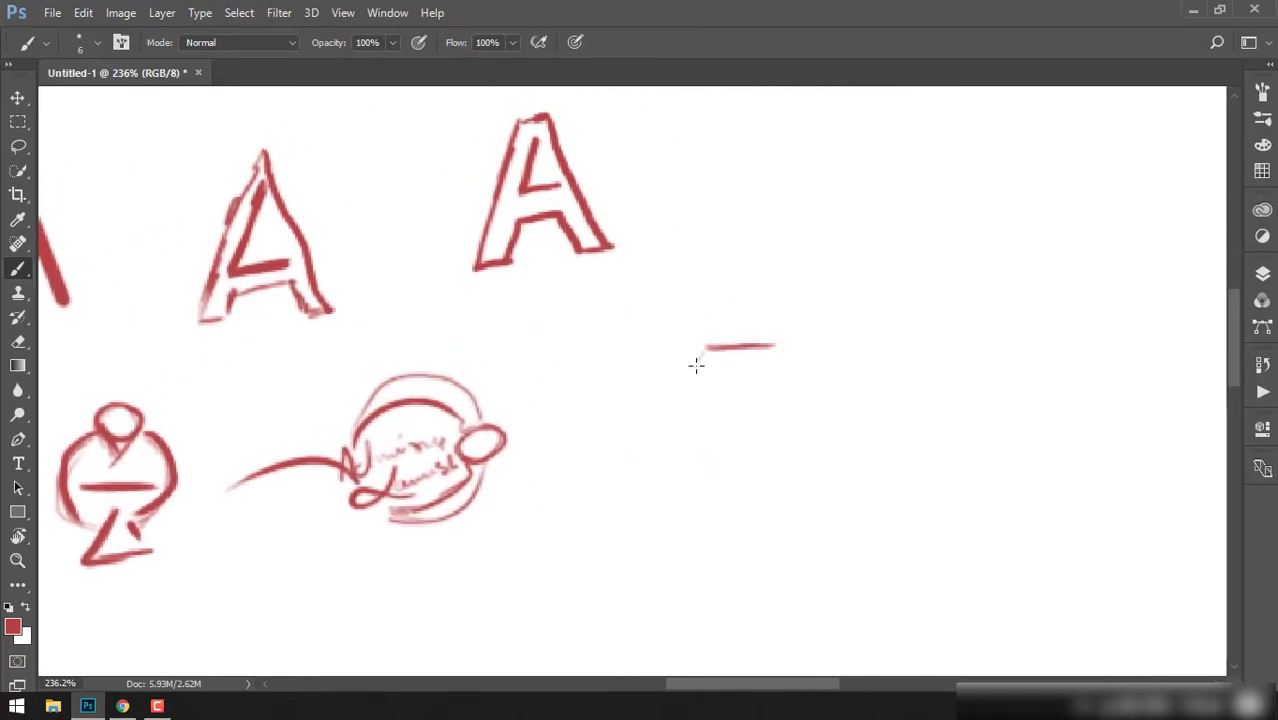
pyautogui.moveTo(692, 370)
pyautogui.mouseDown()
pyautogui.moveTo(790, 368)
pyautogui.moveTo(742, 424)
pyautogui.moveTo(790, 362)
pyautogui.mouseUp()
pyautogui.moveTo(706, 350)
pyautogui.mouseDown()
pyautogui.moveTo(744, 364)
pyautogui.moveTo(769, 354)
pyautogui.moveTo(742, 402)
pyautogui.mouseUp()
pyautogui.moveTo(760, 360)
pyautogui.mouseDown()
pyautogui.moveTo(734, 421)
pyautogui.moveTo(828, 358)
pyautogui.moveTo(886, 380)
pyautogui.mouseUp()
pyautogui.moveTo(790, 420); pyautogui.dragTo(852, 480)
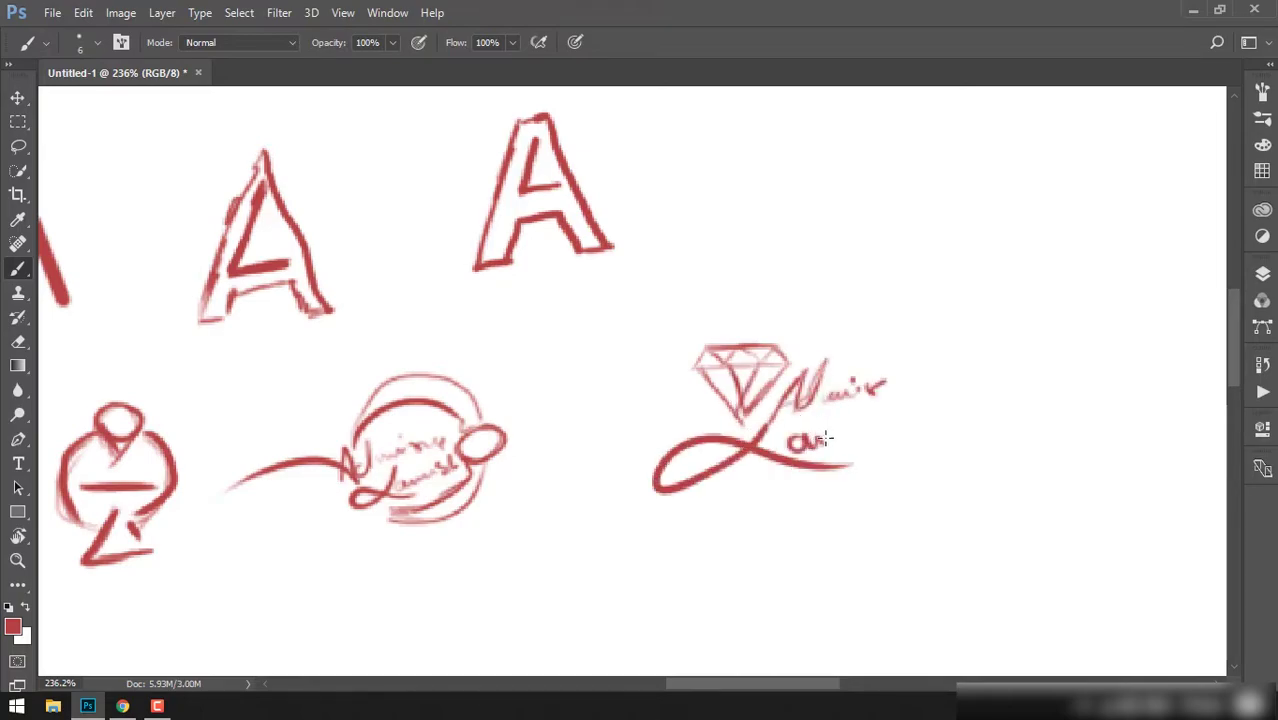
pyautogui.moveTo(808, 440); pyautogui.dragTo(906, 430)
pyautogui.moveTo(967, 398); pyautogui.dragTo(625, 481)
# Lasso-copy the diamond and letter AVL and ADMIRE LAVISH beneath it
pyautogui.press('l')
pyautogui.moveTo(472, 432)
pyautogui.mouseDown()
pyautogui.moveTo(432, 452)
pyautogui.moveTo(685, 319)
pyautogui.mouseUp()
pyautogui.hotkey('ctrl', 'd')
pyautogui.press('b')
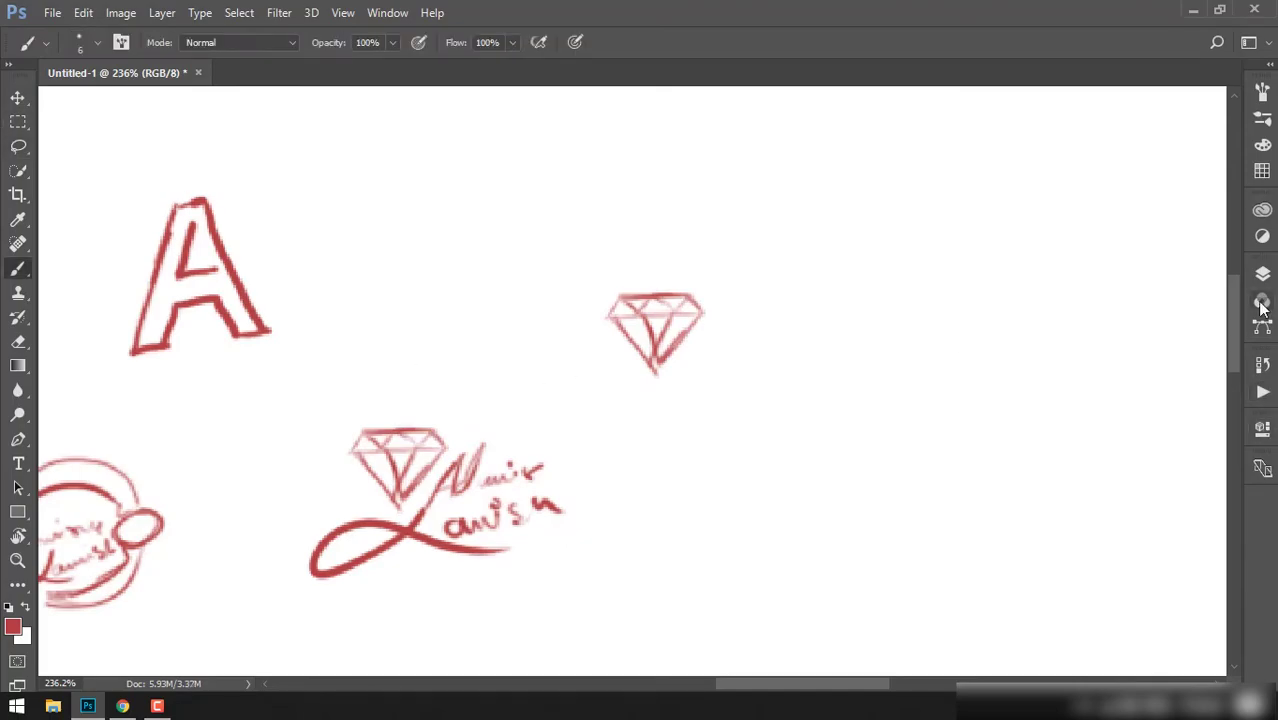
pyautogui.moveTo(590, 367); pyautogui.dragTo(652, 344)
pyautogui.moveTo(712, 320); pyautogui.dragTo(734, 352)
pyautogui.moveTo(582, 420)
pyautogui.mouseDown()
pyautogui.moveTo(626, 388)
pyautogui.moveTo(738, 398)
pyautogui.moveTo(650, 449)
pyautogui.moveTo(705, 446)
pyautogui.mouseUp()
pyautogui.moveTo(708, 430); pyautogui.dragTo(738, 442)
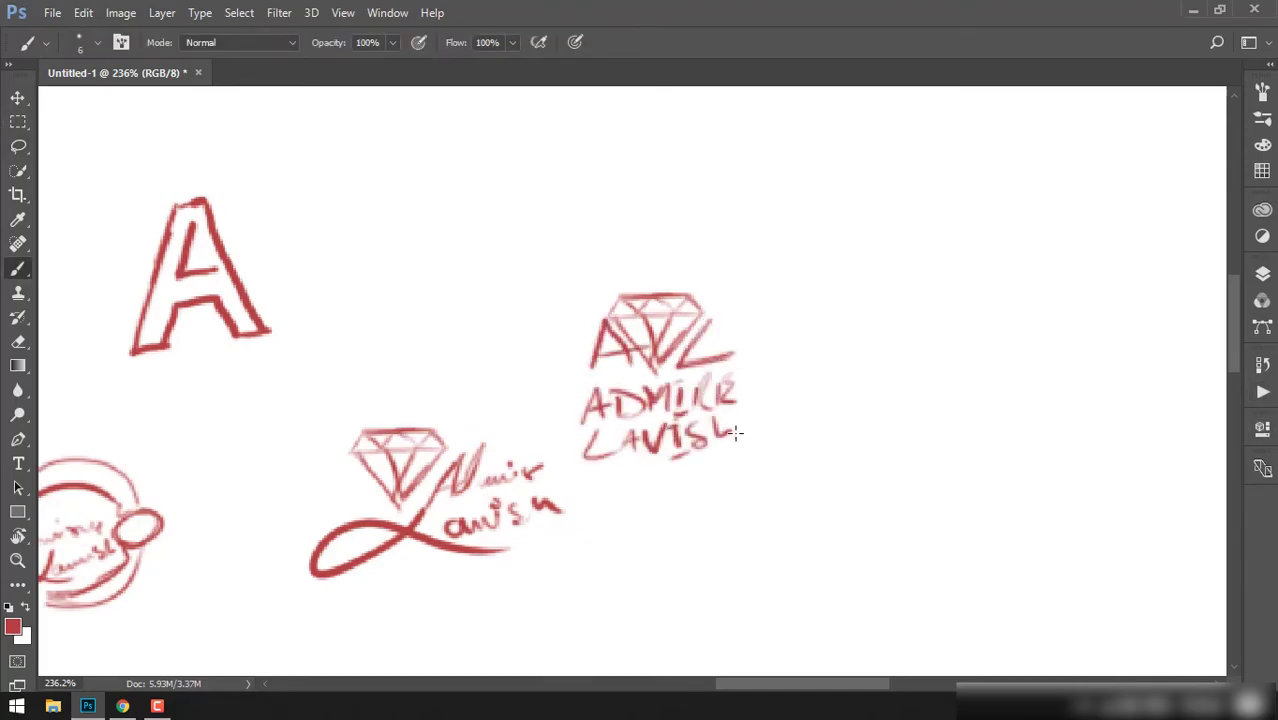
# Sketch a larger faceted diamond in empty space
pyautogui.scroll(3, 700, 380)
pyautogui.hscroll(3, 700, 380)
pyautogui.moveTo(580, 364)
pyautogui.mouseDown()
pyautogui.moveTo(655, 359)
pyautogui.moveTo(690, 385)
pyautogui.moveTo(574, 388)
pyautogui.mouseUp()
pyautogui.moveTo(660, 386); pyautogui.dragTo(632, 458)
pyautogui.moveTo(612, 390)
pyautogui.mouseDown()
pyautogui.moveTo(621, 404)
pyautogui.moveTo(633, 360)
pyautogui.moveTo(668, 386)
pyautogui.mouseUp()
# Marquee the new diamond and rotate it 180° with Free Transform
pyautogui.press('m')
pyautogui.moveTo(531, 331); pyautogui.dragTo(730, 506)
pyautogui.hotkey('ctrl', 't')
pyautogui.moveTo(742, 419); pyautogui.dragTo(518, 420)
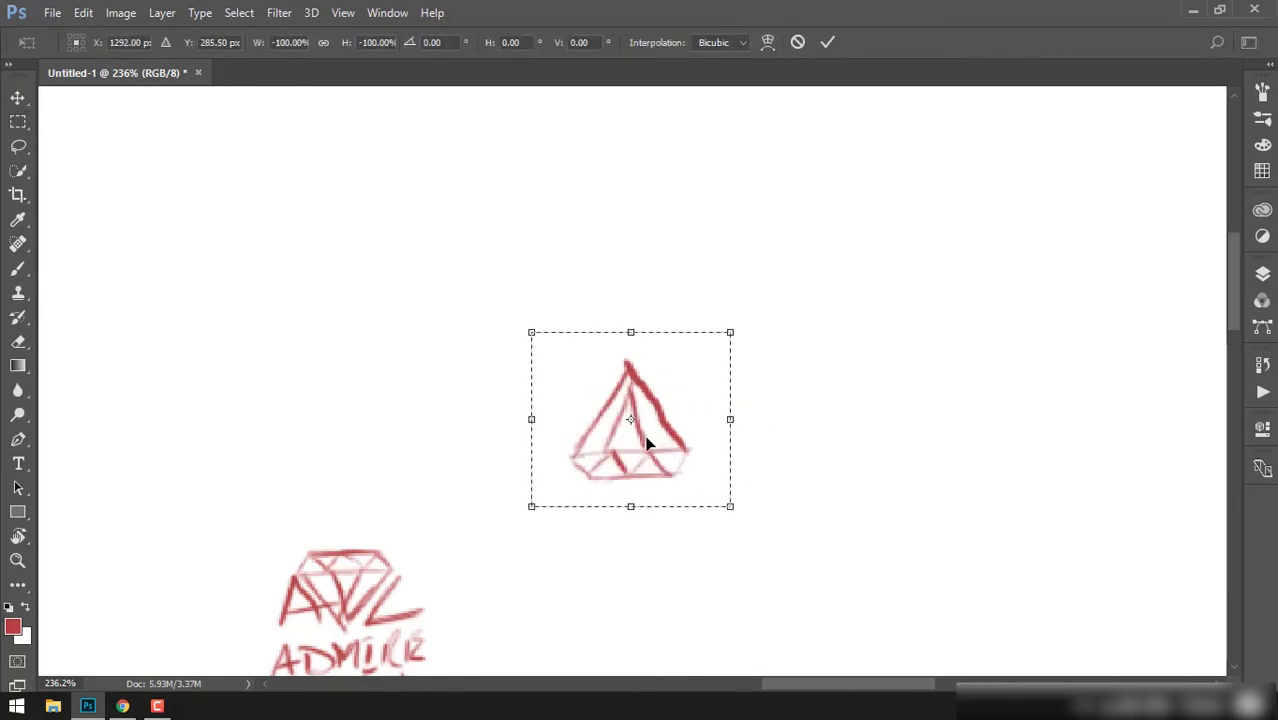
pyautogui.press('Return')
# Retrace the flipped diamond's edges darker and start a looping script L around it
pyautogui.press('b')
pyautogui.hscroll(2, 699, 439)
pyautogui.moveTo(514, 342)
pyautogui.mouseDown()
pyautogui.moveTo(460, 440)
pyautogui.moveTo(578, 430)
pyautogui.mouseUp()
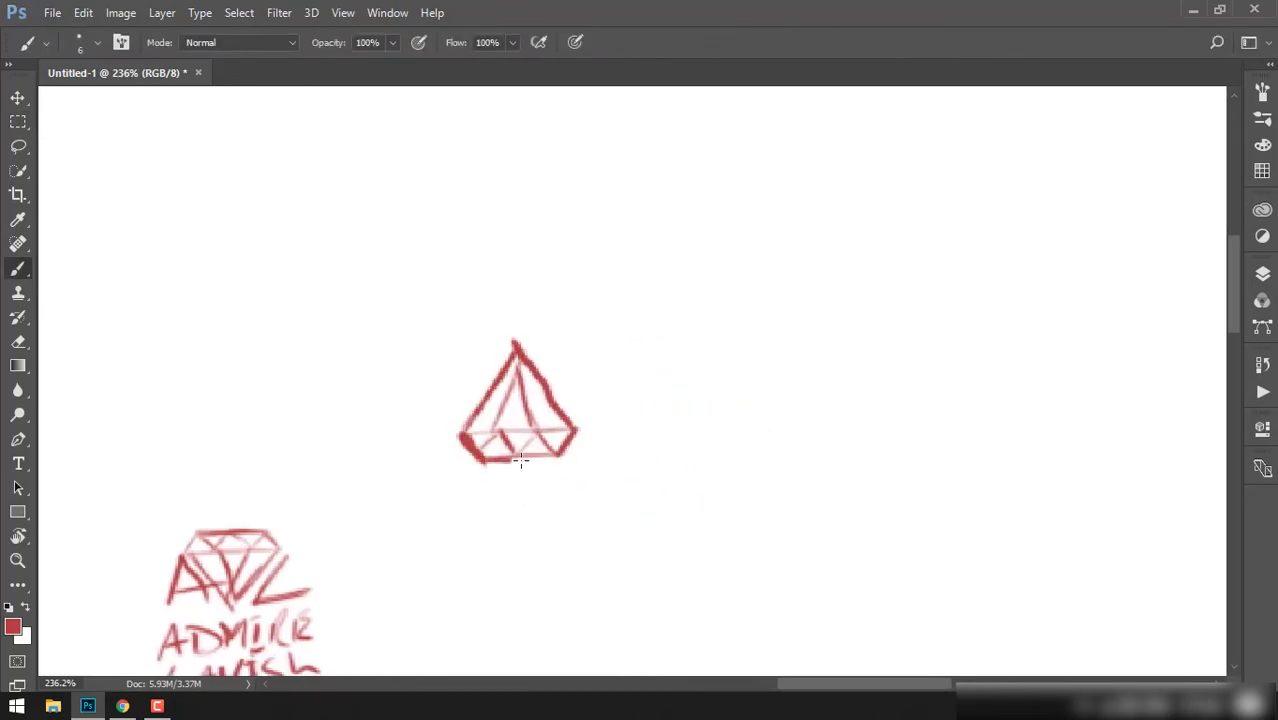
pyautogui.moveTo(510, 458); pyautogui.dragTo(572, 456)
pyautogui.moveTo(578, 428); pyautogui.dragTo(533, 422)
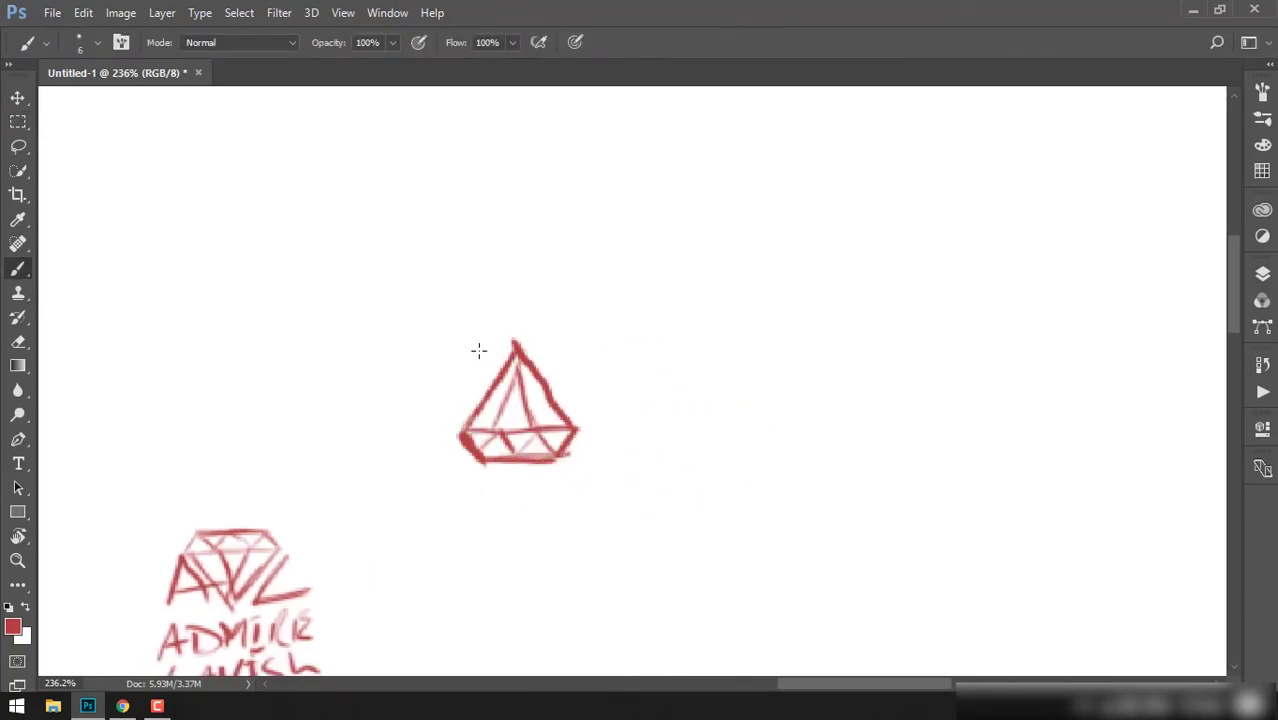
pyautogui.moveTo(490, 342); pyautogui.dragTo(564, 488)
# Finish the looping script L and write 'vish' to the right of the diamond
pyautogui.moveTo(592, 420); pyautogui.dragTo(650, 355)
pyautogui.moveTo(664, 400); pyautogui.dragTo(660, 448)
pyautogui.moveTo(680, 400); pyautogui.dragTo(652, 446)
pyautogui.moveTo(692, 378); pyautogui.dragTo(714, 430)
# Write a cursive 'Admire' above the diamond, redo it, and underline it with a swoosh
pyautogui.moveTo(368, 428); pyautogui.dragTo(532, 292)
pyautogui.moveTo(519, 320); pyautogui.dragTo(572, 310)
pyautogui.hotkey('ctrl', 'alt', 'z')
pyautogui.hotkey('ctrl', 'alt', 'z')
pyautogui.hotkey('ctrl', 'alt', 'z')
pyautogui.moveTo(412, 330); pyautogui.dragTo(690, 282)
pyautogui.moveTo(530, 320); pyautogui.dragTo(660, 347)
# Sketch a flat trapezoid with a triangle above it, darkening the triangle's sides
pyautogui.moveTo(957, 358)
pyautogui.mouseDown()
pyautogui.moveTo(895, 358)
pyautogui.moveTo(985, 356)
pyautogui.mouseUp()
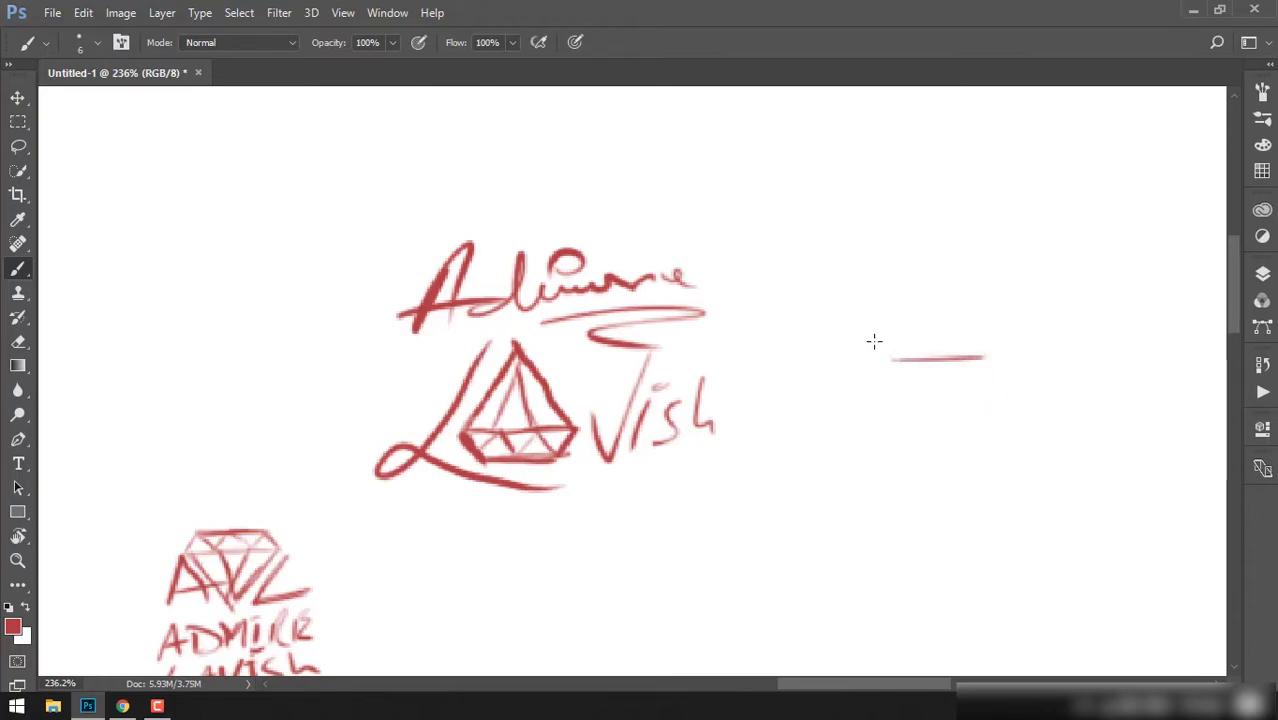
pyautogui.moveTo(873, 340); pyautogui.dragTo(895, 358)
pyautogui.moveTo(985, 356); pyautogui.dragTo(995, 335)
pyautogui.moveTo(873, 338); pyautogui.dragTo(992, 333)
pyautogui.moveTo(922, 258)
pyautogui.mouseDown()
pyautogui.moveTo(875, 338)
pyautogui.moveTo(940, 245)
pyautogui.moveTo(998, 335)
pyautogui.mouseUp()
pyautogui.moveTo(938, 247); pyautogui.dragTo(876, 334)
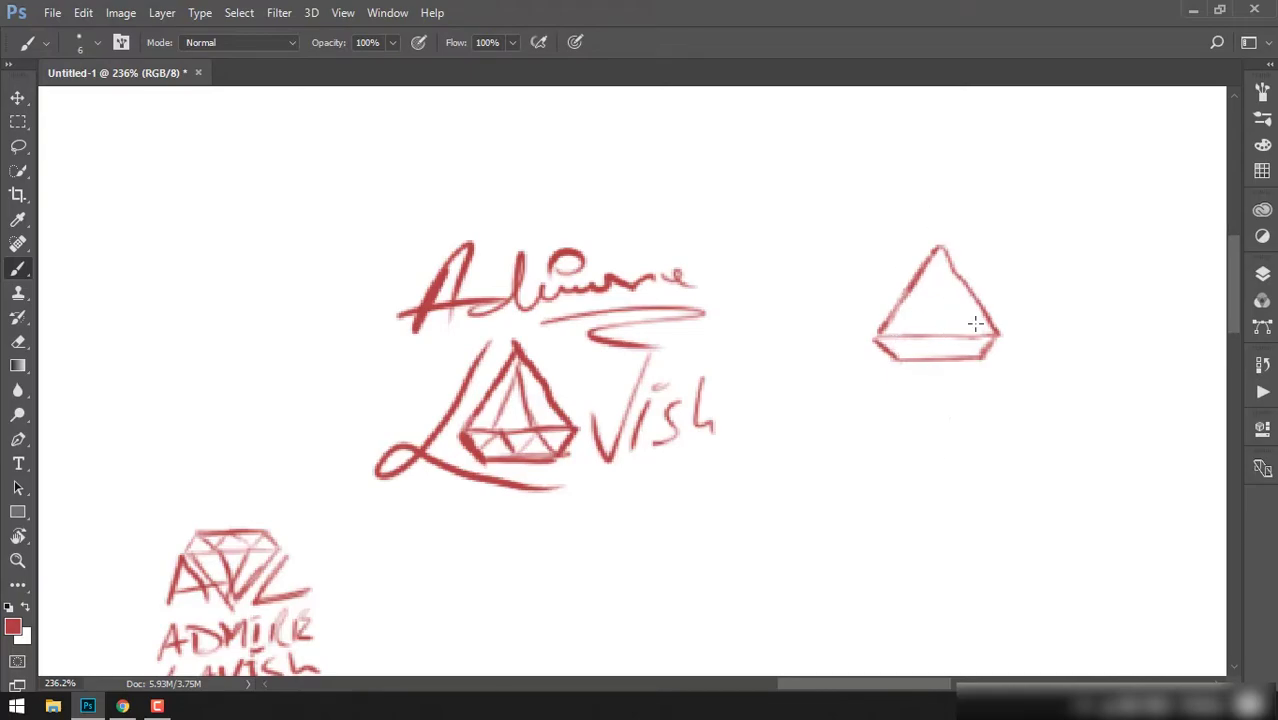
pyautogui.moveTo(924, 258)
pyautogui.mouseDown()
pyautogui.moveTo(878, 352)
pyautogui.moveTo(990, 345)
pyautogui.moveTo(964, 357)
pyautogui.moveTo(907, 334)
pyautogui.moveTo(930, 340)
pyautogui.moveTo(913, 308)
pyautogui.moveTo(898, 356)
pyautogui.moveTo(985, 356)
pyautogui.mouseUp()
# Trim strokes and add an inner edge, base and middle line to the triangle
pyautogui.press('e')
pyautogui.press('b')
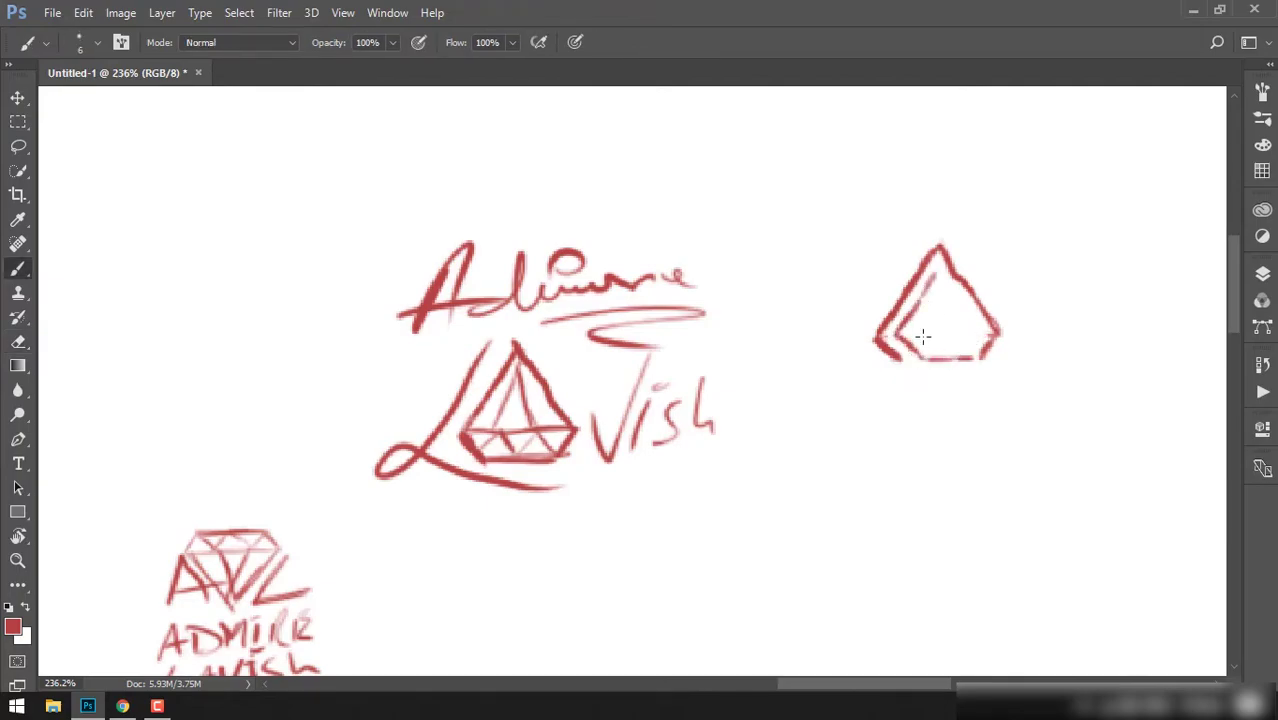
pyautogui.moveTo(918, 332); pyautogui.dragTo(995, 330)
pyautogui.moveTo(925, 293); pyautogui.dragTo(900, 345)
pyautogui.moveTo(999, 325); pyautogui.dragTo(877, 351)
# Sketch a second triangle below with inner lines and a strengthened peak
pyautogui.moveTo(808, 430)
pyautogui.mouseDown()
pyautogui.moveTo(772, 522)
pyautogui.moveTo(880, 508)
pyautogui.moveTo(810, 532)
pyautogui.mouseUp()
pyautogui.moveTo(804, 464)
pyautogui.mouseDown()
pyautogui.moveTo(778, 522)
pyautogui.moveTo(878, 497)
pyautogui.mouseUp()
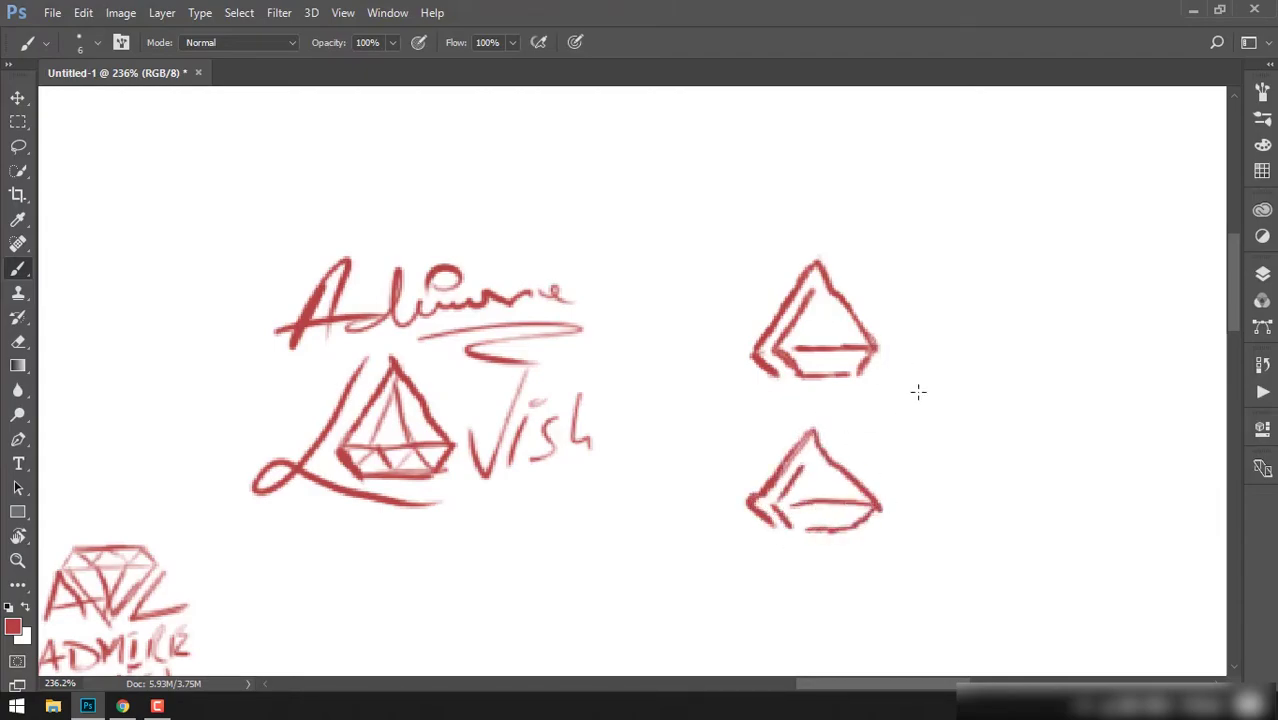
pyautogui.moveTo(818, 414)
pyautogui.mouseDown()
pyautogui.moveTo(874, 496)
pyautogui.moveTo(804, 464)
pyautogui.moveTo(828, 452)
pyautogui.moveTo(776, 522)
pyautogui.moveTo(790, 520)
pyautogui.mouseUp()
pyautogui.press('e')
pyautogui.press('b')
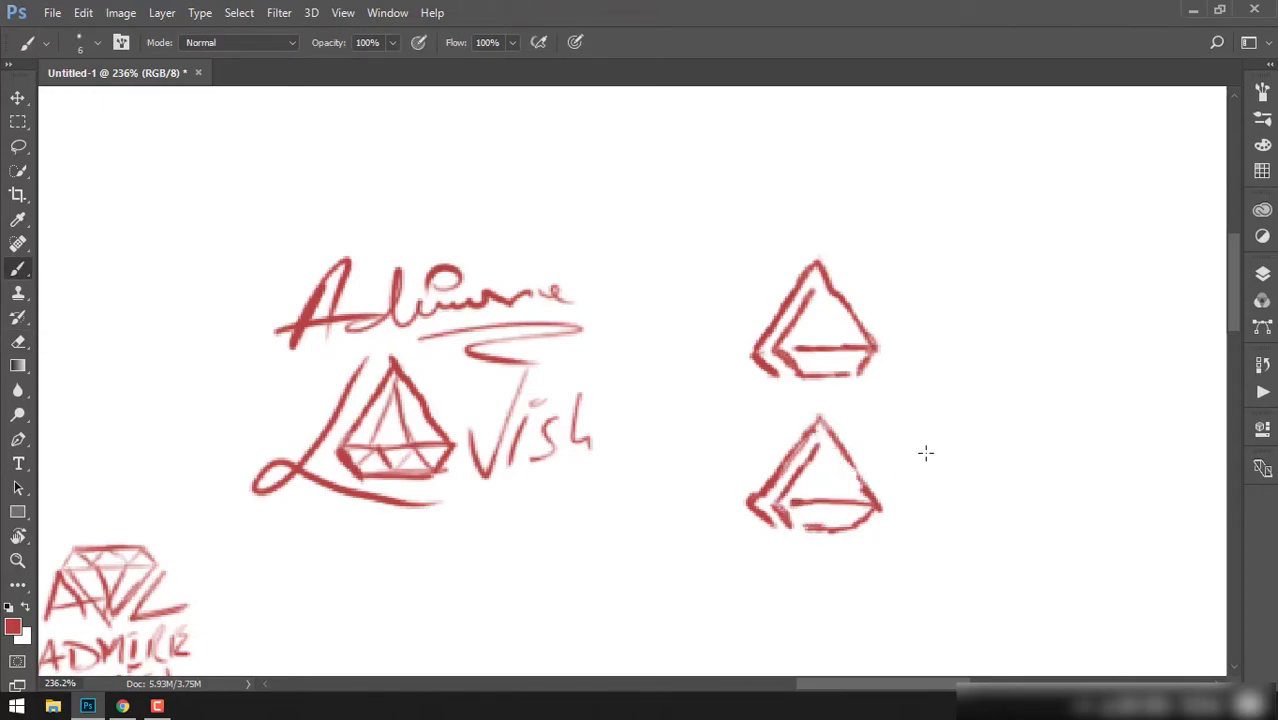
# Marquee both triangles and rotate them 180° into upside-down diamonds
pyautogui.press('m')
pyautogui.moveTo(711, 212); pyautogui.dragTo(950, 568)
pyautogui.hotkey('ctrl', 't')
pyautogui.moveTo(687, 346); pyautogui.dragTo(996, 385)
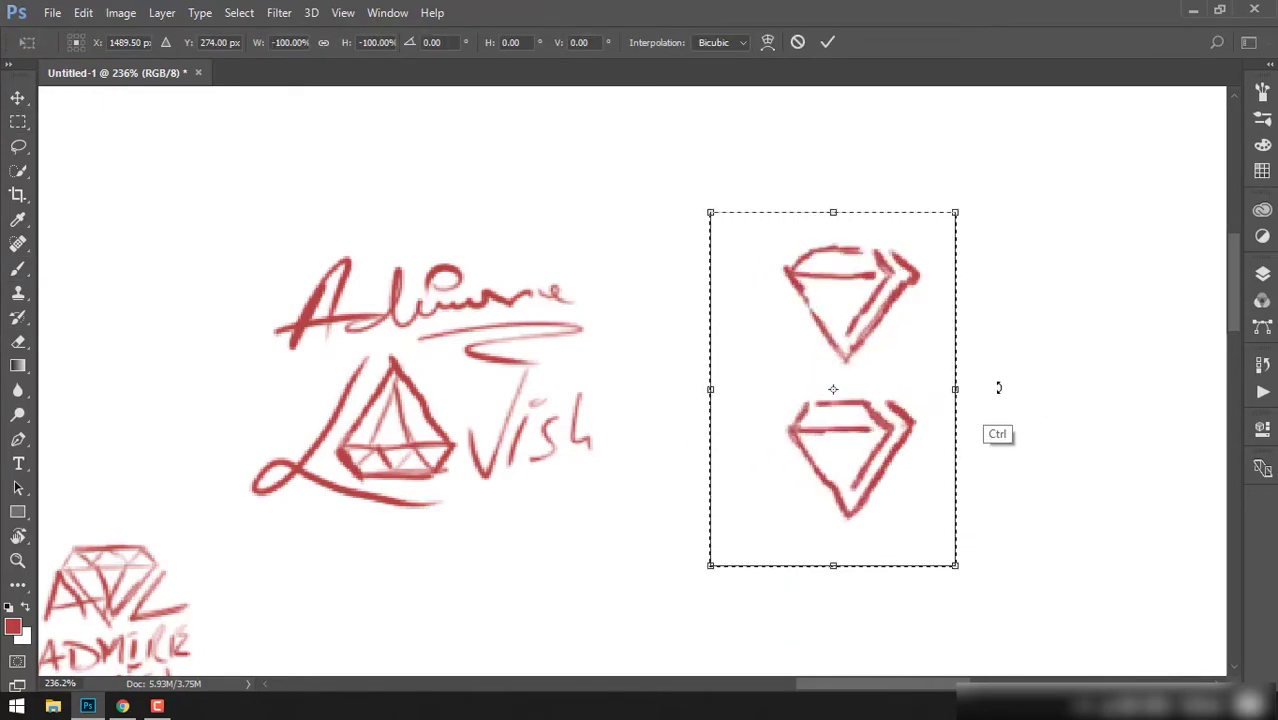
pyautogui.press('Return')
pyautogui.hotkey('ctrl', 'd')
pyautogui.press('b')
# Mark the lower diamond with a check mark and script 'final' with an underline swoosh
pyautogui.moveTo(912, 446)
pyautogui.mouseDown()
pyautogui.moveTo(914, 472)
pyautogui.moveTo(1026, 436)
pyautogui.mouseUp()
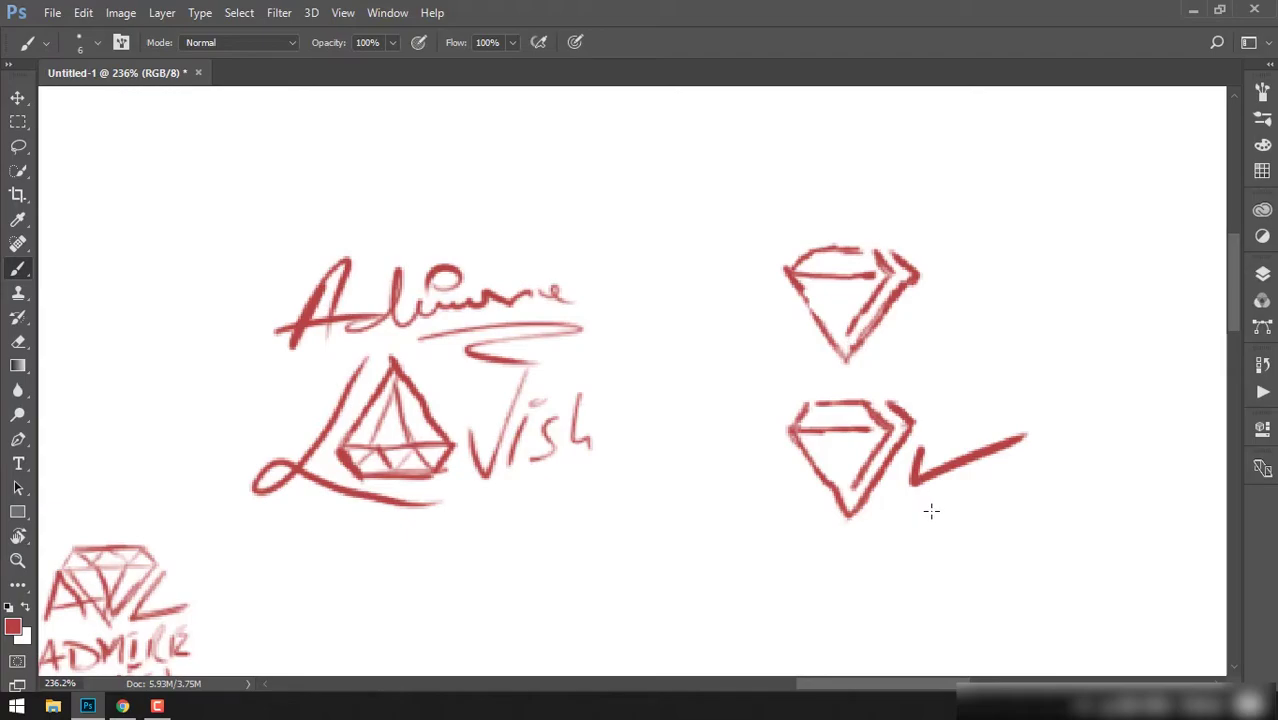
pyautogui.moveTo(924, 492)
pyautogui.mouseDown()
pyautogui.moveTo(945, 540)
pyautogui.moveTo(942, 524)
pyautogui.mouseUp()
pyautogui.moveTo(950, 512)
pyautogui.mouseDown()
pyautogui.moveTo(966, 530)
pyautogui.moveTo(957, 502)
pyautogui.mouseUp()
pyautogui.moveTo(966, 506)
pyautogui.mouseDown()
pyautogui.moveTo(976, 522)
pyautogui.moveTo(1010, 516)
pyautogui.mouseUp()
pyautogui.moveTo(1010, 514); pyautogui.dragTo(1038, 506)
pyautogui.moveTo(925, 532); pyautogui.dragTo(1060, 505)
pyautogui.moveTo(1040, 520); pyautogui.dragTo(950, 595)
pyautogui.moveTo(720, 235)
pyautogui.mouseDown()
pyautogui.moveTo(375, 135)
pyautogui.moveTo(845, 548)
pyautogui.mouseUp()
# Rotate the selected diamond sketches and lettering 180 degrees
pyautogui.press('m')
pyautogui.hotkey('ctrl', 't')
pyautogui.rightClick(902, 334)
pyautogui.click(960, 560)
pyautogui.hotkey('ctrl', 'd')
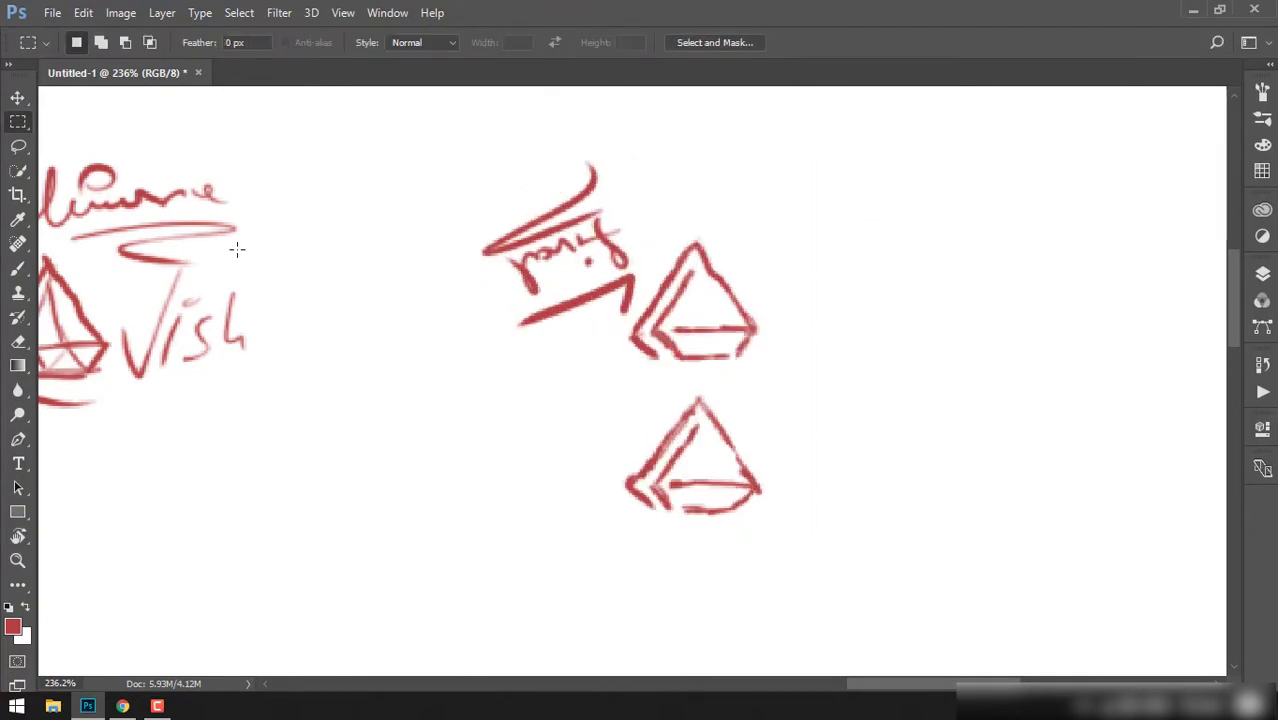
# Switch to the brush in blue, zoom in on the upper triangle, and shrink the brush
pyautogui.click(18, 268)
pyautogui.click(13, 626)
pyautogui.moveTo(661, 302); pyautogui.dragTo(661, 240)
pyautogui.click(860, 152)
pyautogui.moveTo(703, 332); pyautogui.dragTo(761, 373)
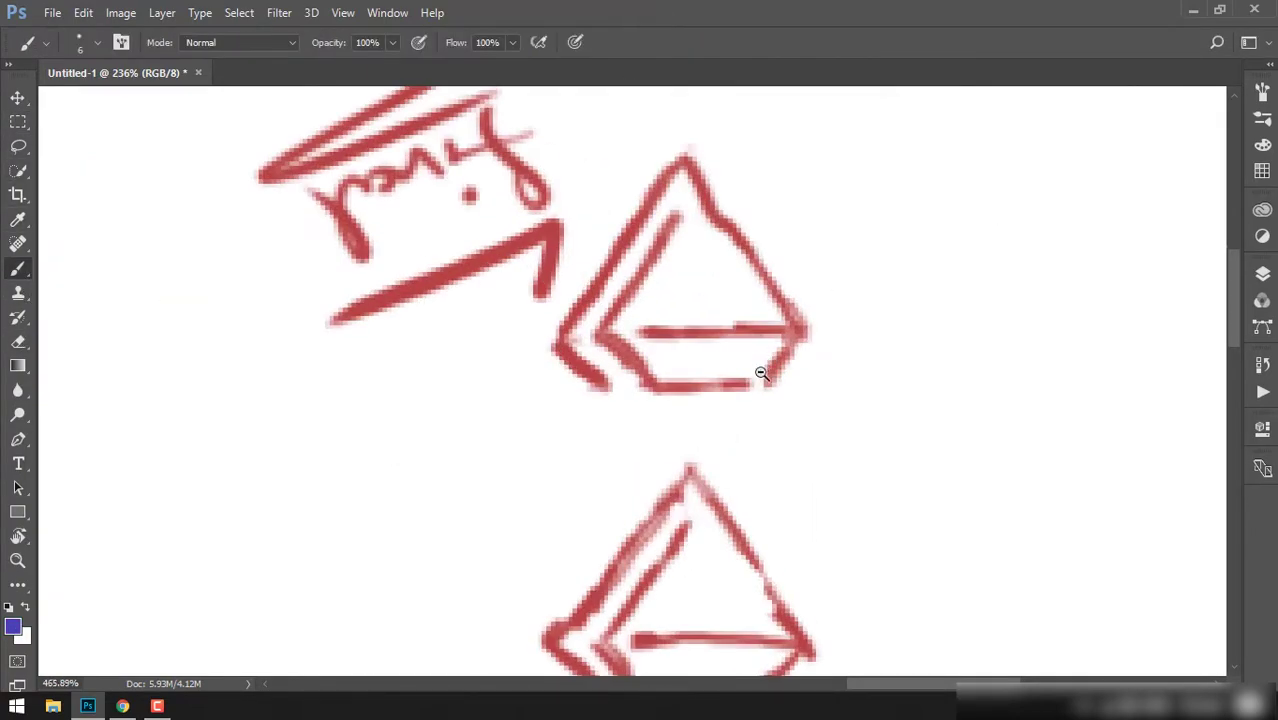
pyautogui.keyDown('alt'); pyautogui.rightClick(680, 158); pyautogui.keyUp('alt')
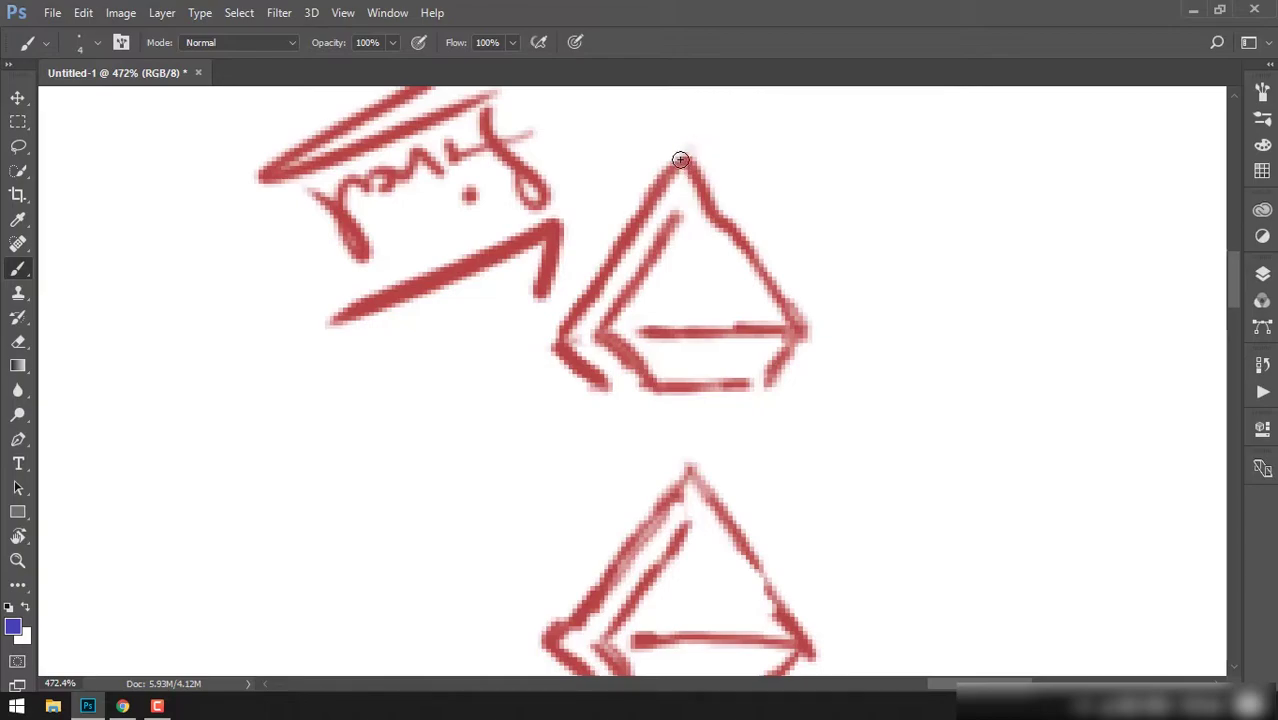
# Trace the triangle's outer edges, inner parallel line and crossbar in straight blue strokes
pyautogui.click(680, 158)
pyautogui.keyDown('shift'); pyautogui.click(550, 340); pyautogui.keyUp('shift')
pyautogui.keyDown('shift'); pyautogui.click(605, 388); pyautogui.keyUp('shift')
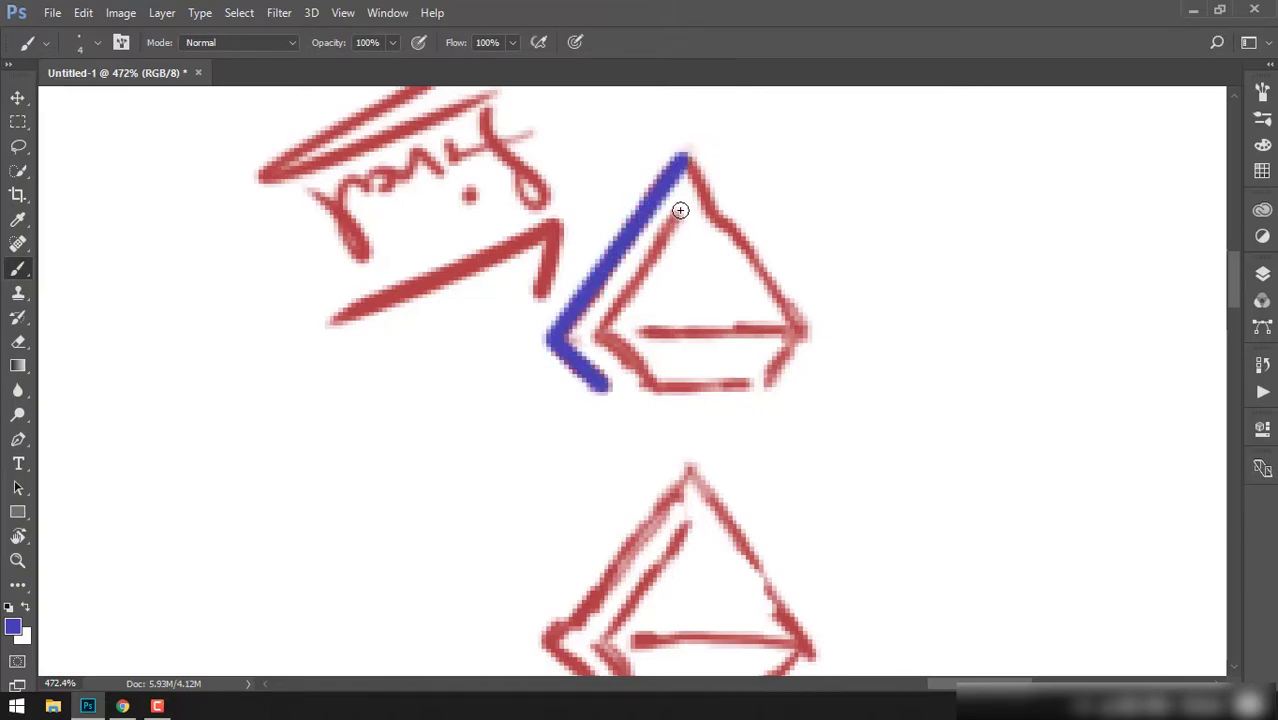
pyautogui.click(680, 210)
pyautogui.keyDown('shift'); pyautogui.click(592, 334); pyautogui.keyUp('shift')
pyautogui.keyDown('shift'); pyautogui.click(632, 385); pyautogui.keyUp('shift')
pyautogui.keyDown('shift'); pyautogui.click(750, 383); pyautogui.keyUp('shift')
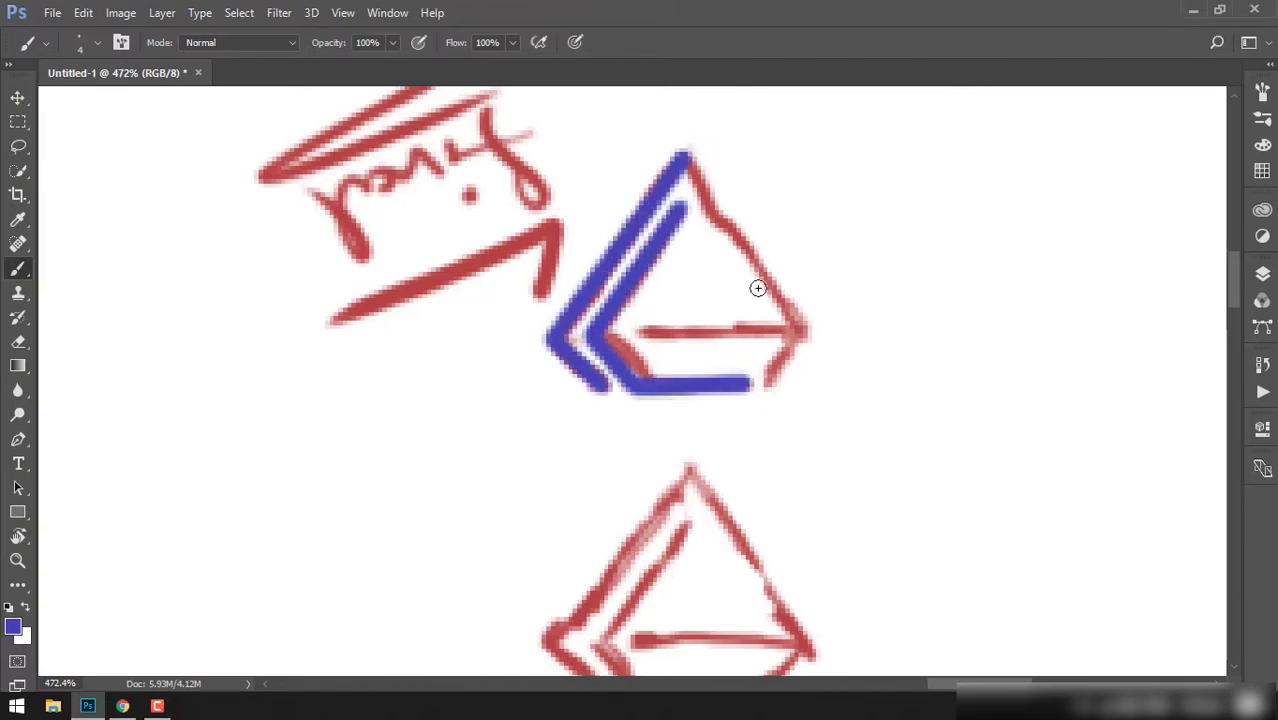
pyautogui.keyDown('shift'); pyautogui.click(803, 333); pyautogui.keyUp('shift')
pyautogui.keyDown('shift'); pyautogui.click(770, 382); pyautogui.keyUp('shift')
pyautogui.click(628, 333)
pyautogui.keyDown('shift'); pyautogui.click(803, 330); pyautogui.keyUp('shift')
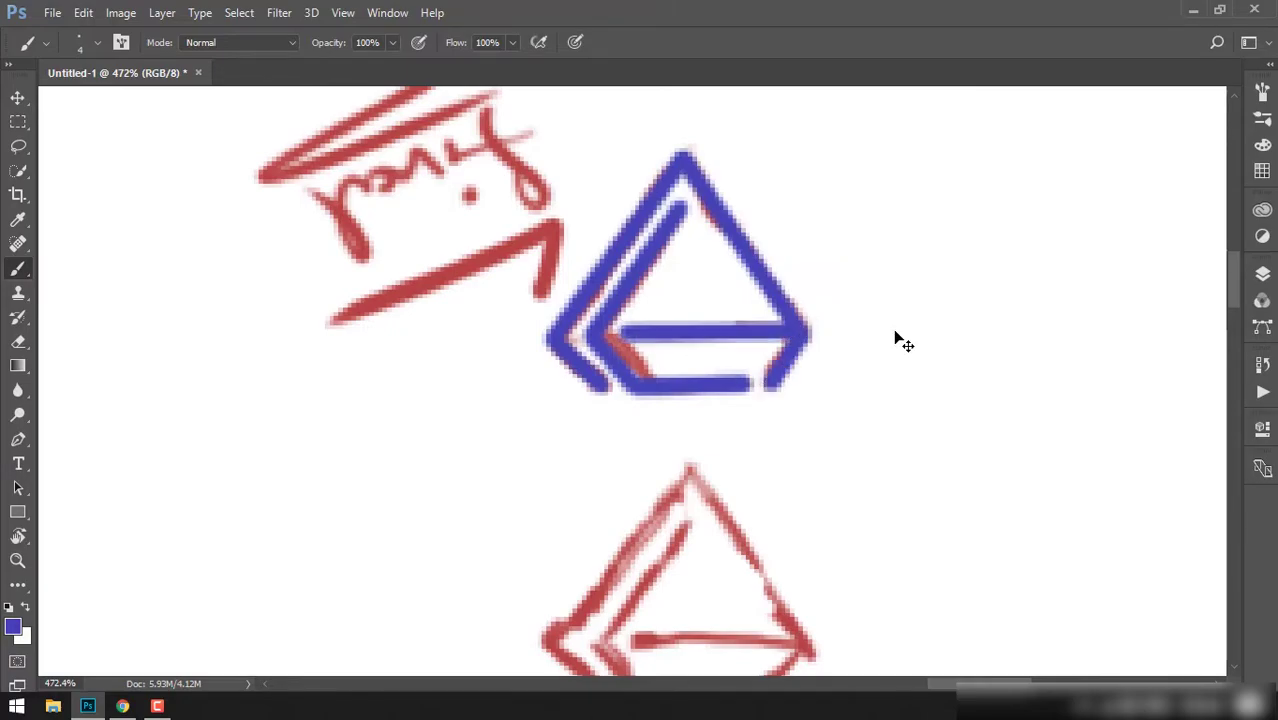
# Undo the blue lines, add a new tracing layer, and retrace the left edge in blue
pyautogui.hotkey('ctrl', 'alt', 'z')
pyautogui.hotkey('ctrl', 'alt', 'z')
pyautogui.hotkey('ctrl', 'alt', 'z')
pyautogui.hotkey('ctrl', 'alt', 'z')
pyautogui.click(1262, 273)
pyautogui.click(1184, 657)
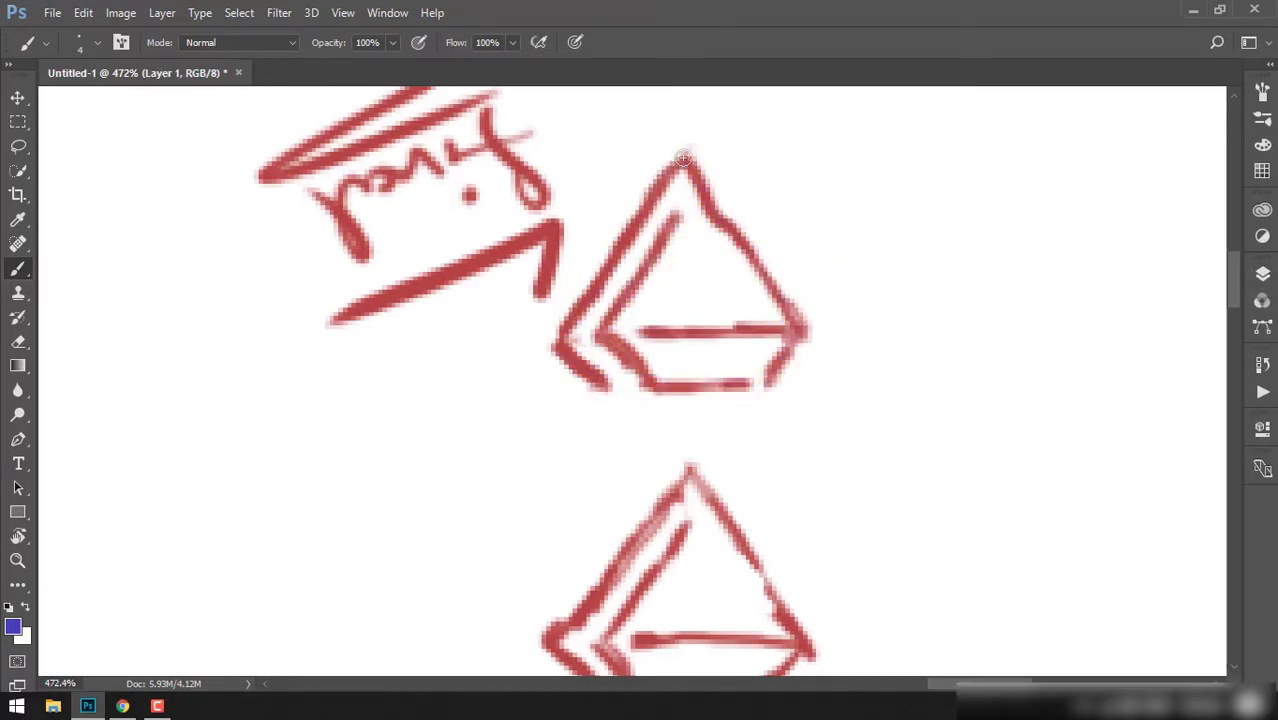
pyautogui.click(682, 158)
pyautogui.keyDown('shift'); pyautogui.click(550, 340); pyautogui.keyUp('shift')
pyautogui.keyDown('shift'); pyautogui.click(605, 388); pyautogui.keyUp('shift')
# Retrace the right and bottom edges, inner diagonal strokes and crossbar in blue
pyautogui.click(806, 335)
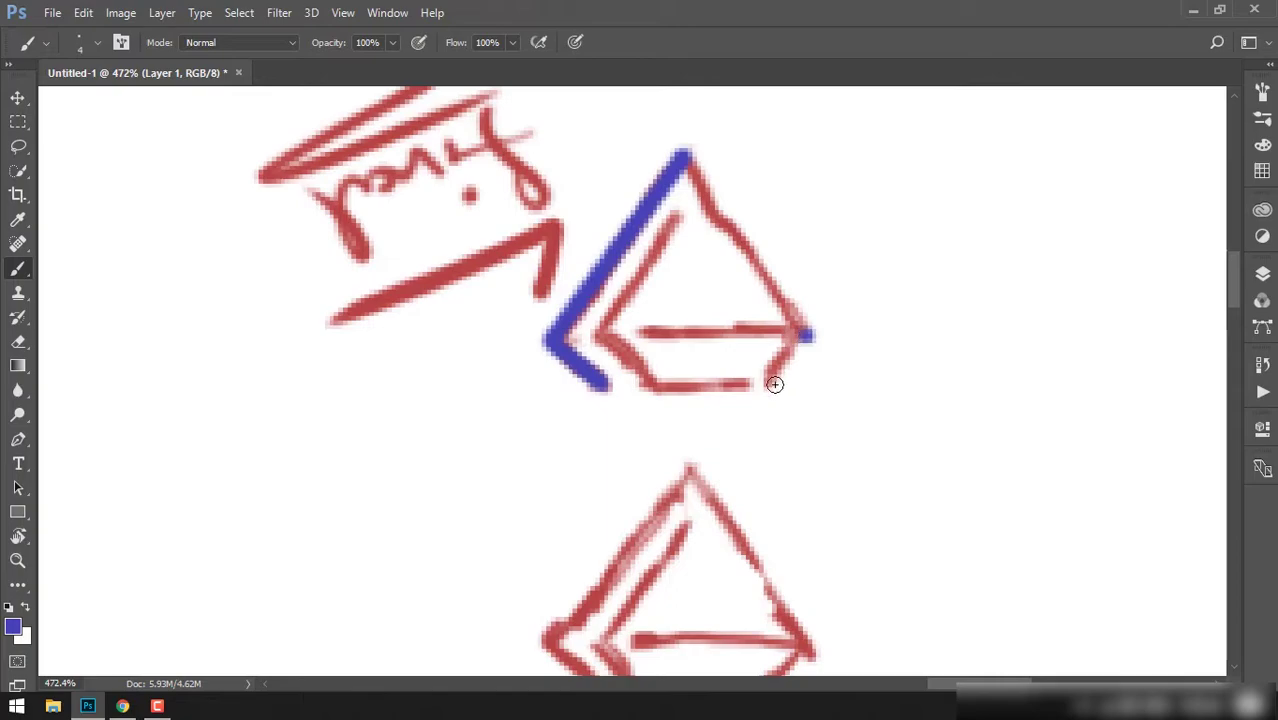
pyautogui.keyDown('shift'); pyautogui.click(773, 384); pyautogui.keyUp('shift')
pyautogui.click(806, 335)
pyautogui.keyDown('shift'); pyautogui.click(682, 155); pyautogui.keyUp('shift')
pyautogui.click(750, 385)
pyautogui.keyDown('shift'); pyautogui.click(640, 385); pyautogui.keyUp('shift')
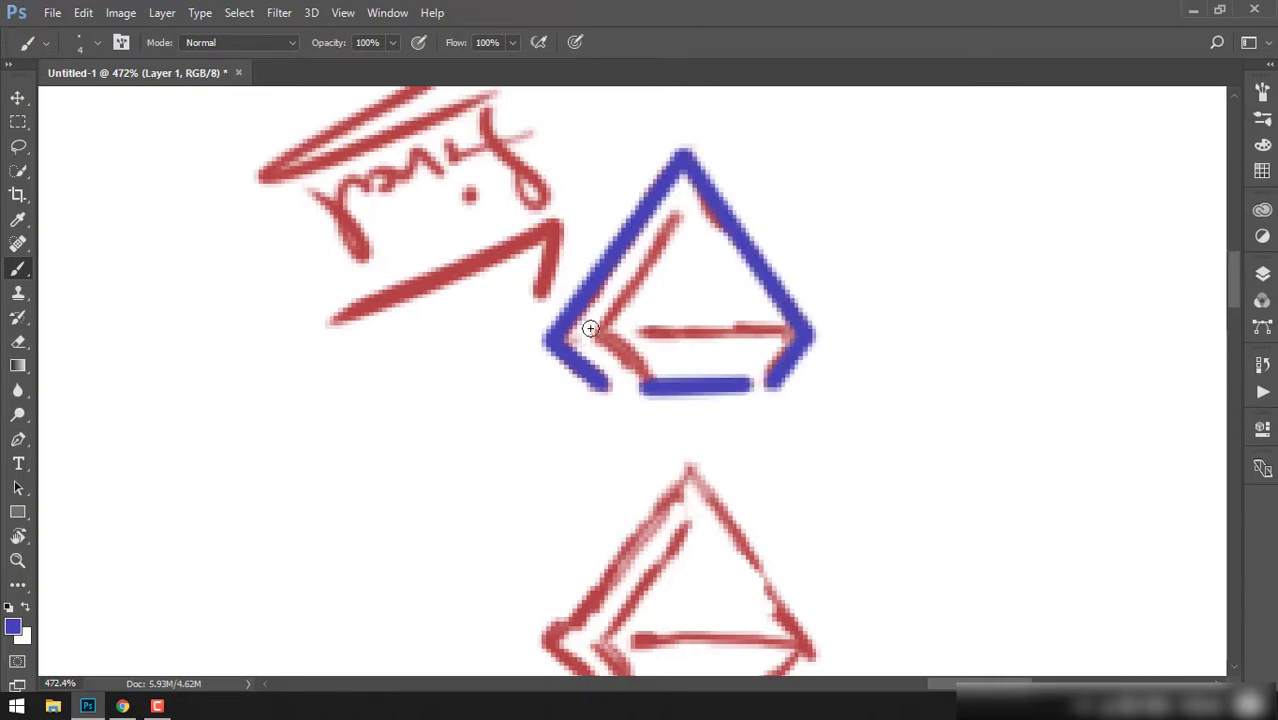
pyautogui.keyDown('shift'); pyautogui.click(590, 333); pyautogui.keyUp('shift')
pyautogui.click(688, 218)
pyautogui.keyDown('shift'); pyautogui.click(590, 333); pyautogui.keyUp('shift')
pyautogui.click(630, 331)
pyautogui.keyDown('shift'); pyautogui.click(806, 332); pyautogui.keyUp('shift')
# Marquee-select the blue triangle tracing and drag it to the right
pyautogui.press('m')
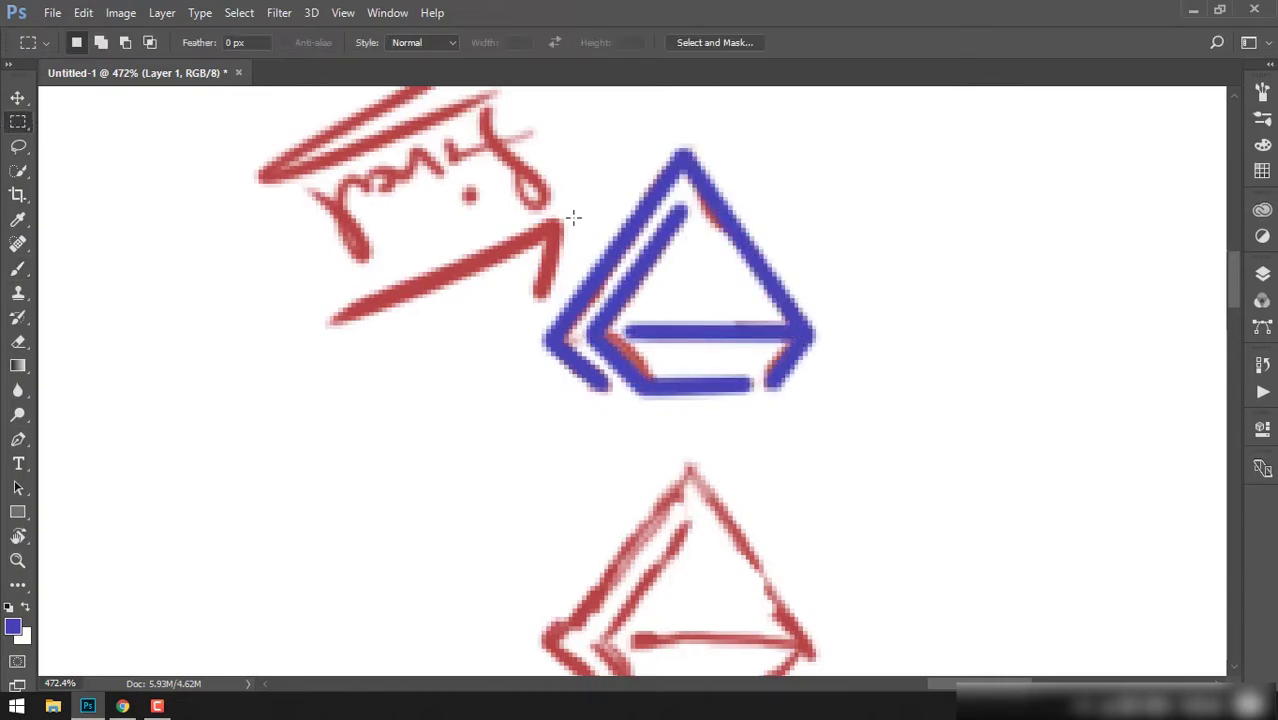
pyautogui.moveTo(531, 103); pyautogui.dragTo(896, 456)
pyautogui.moveTo(870, 342); pyautogui.dragTo(1183, 352)
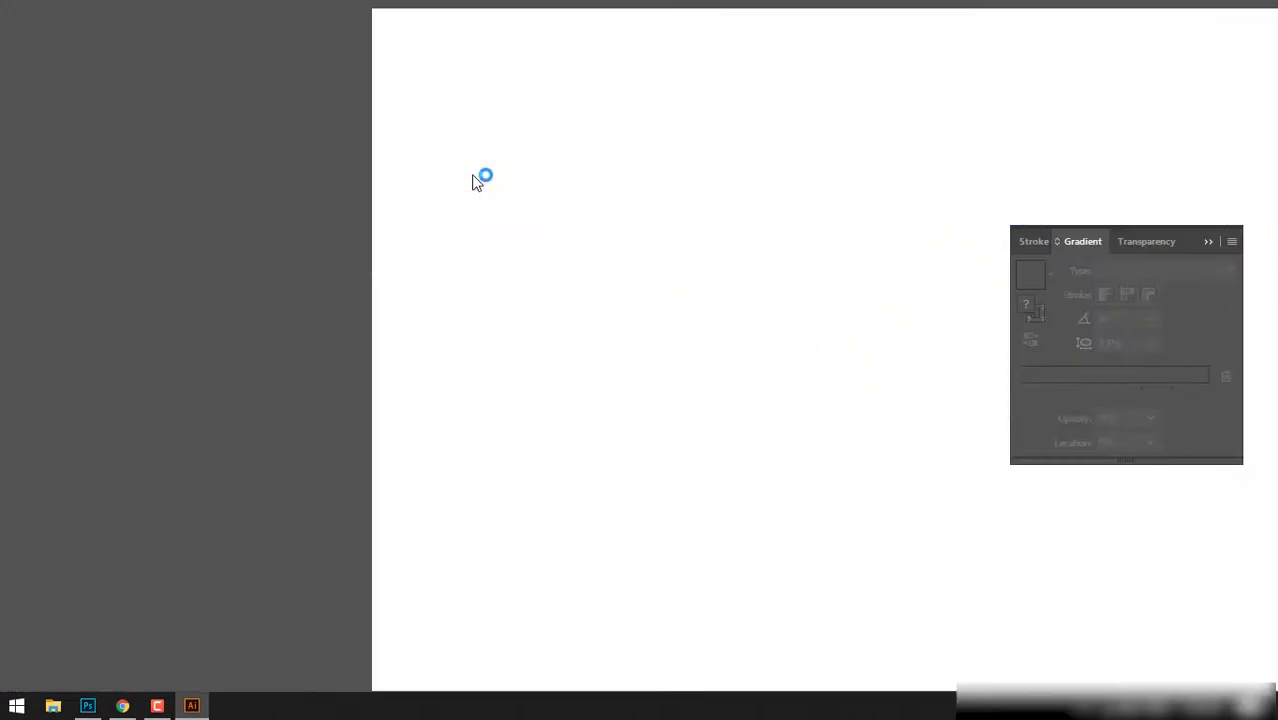
# Create a new document and resize the placed triangle sketch on the artboard
pyautogui.click(45, 15)
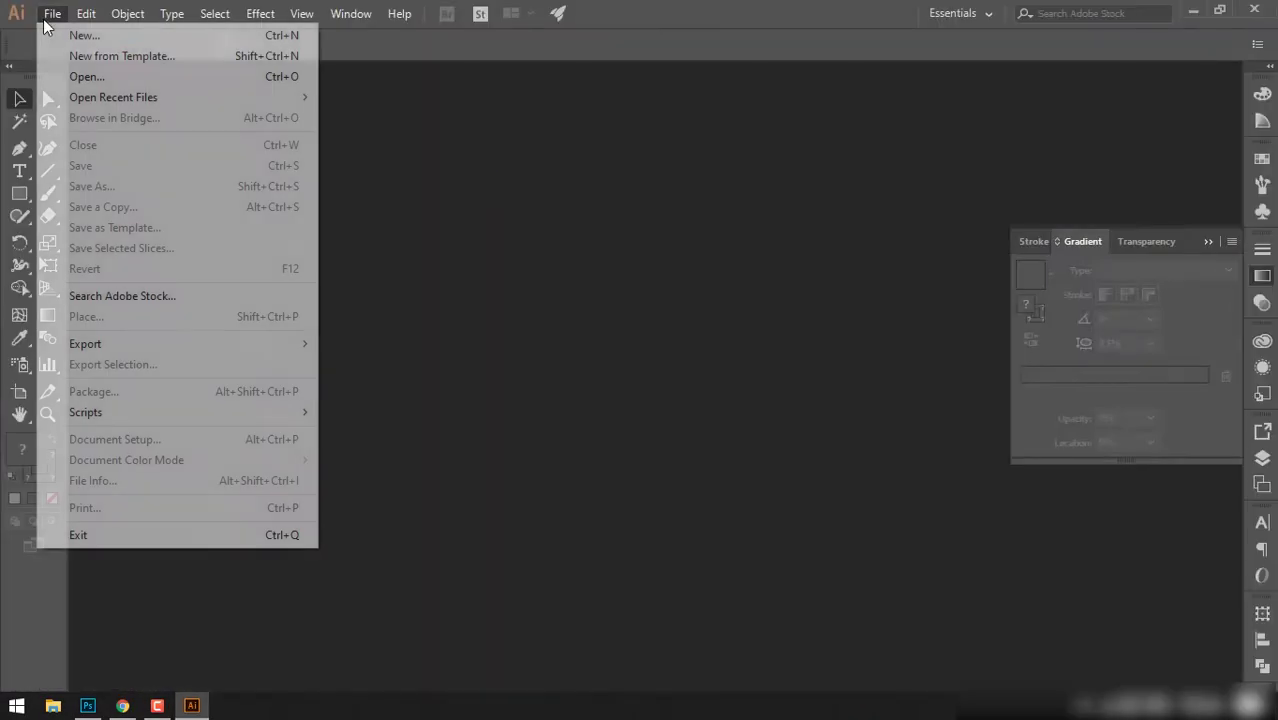
pyautogui.click(84, 35)
pyautogui.doubleClick(707, 277)
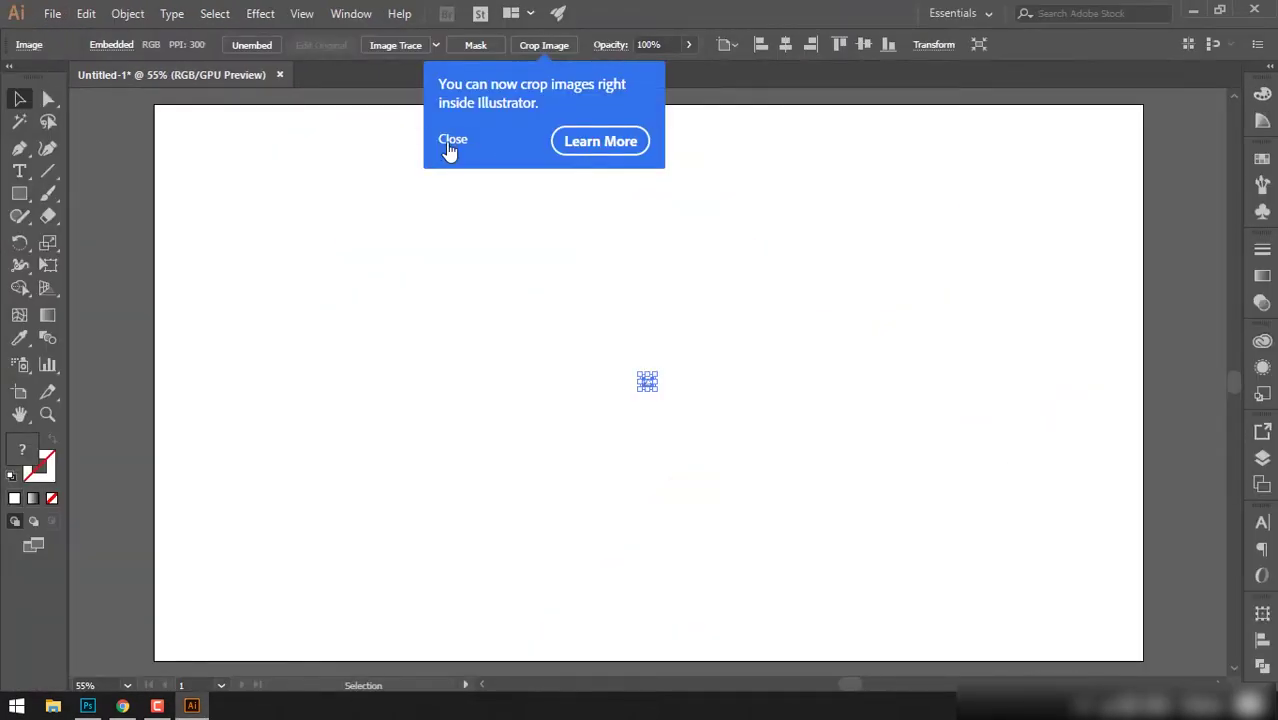
pyautogui.moveTo(648, 379)
pyautogui.mouseDown()
pyautogui.moveTo(437, 411)
pyautogui.moveTo(430, 470)
pyautogui.moveTo(678, 440)
pyautogui.mouseUp()
# Draw a horizontal line, duplicate it slightly lower, and make both strokes red
pyautogui.press('\\')
pyautogui.keyDown('alt'); pyautogui.scroll(5, 639, 451); pyautogui.keyUp('alt')
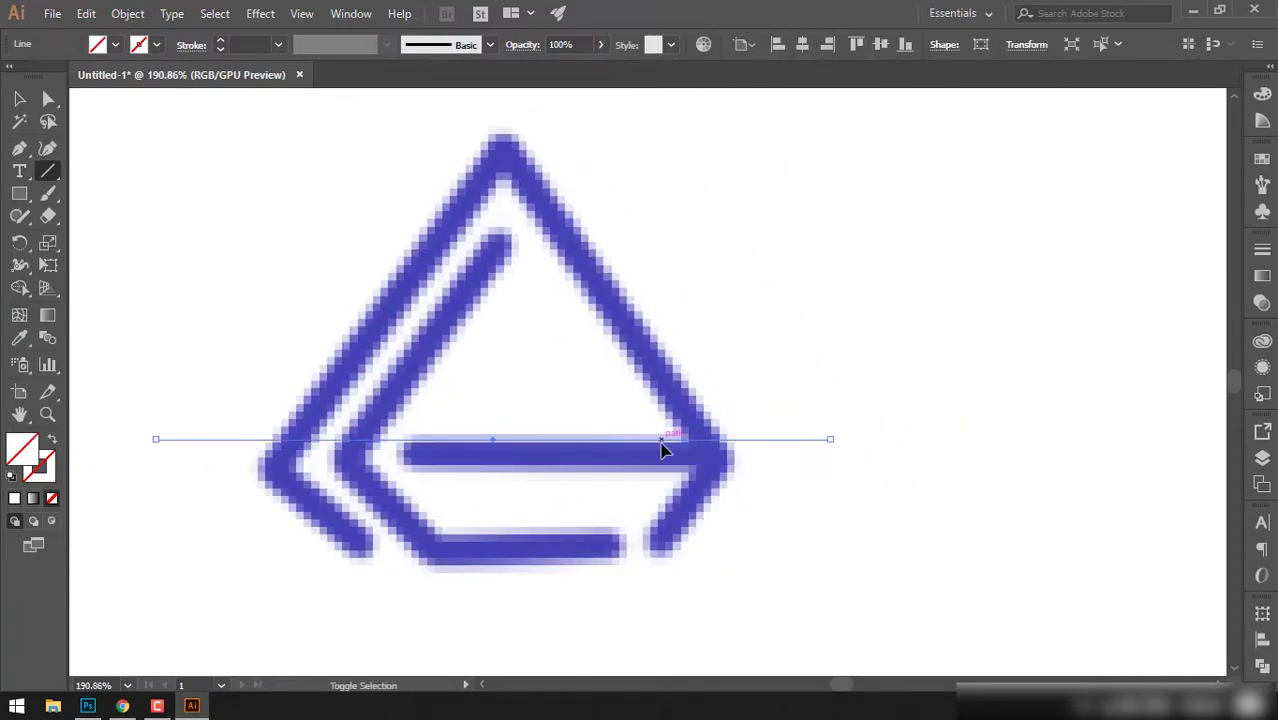
pyautogui.moveTo(664, 447); pyautogui.dragTo(664, 480)
pyautogui.doubleClick(40, 465)
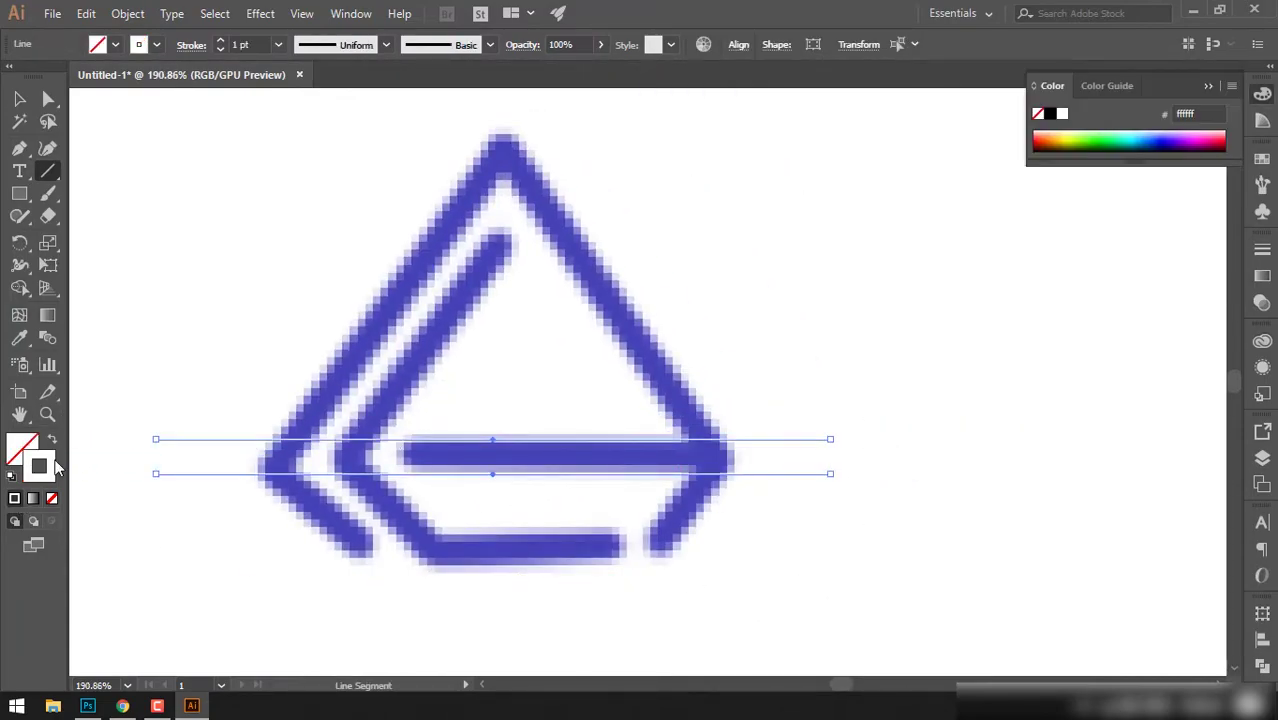
pyautogui.click(1167, 306)
pyautogui.click(930, 375)
# Stretch both red lines wider across the sketch and bring up the Rotate dialog
pyautogui.hotkey('ctrl', 'a')
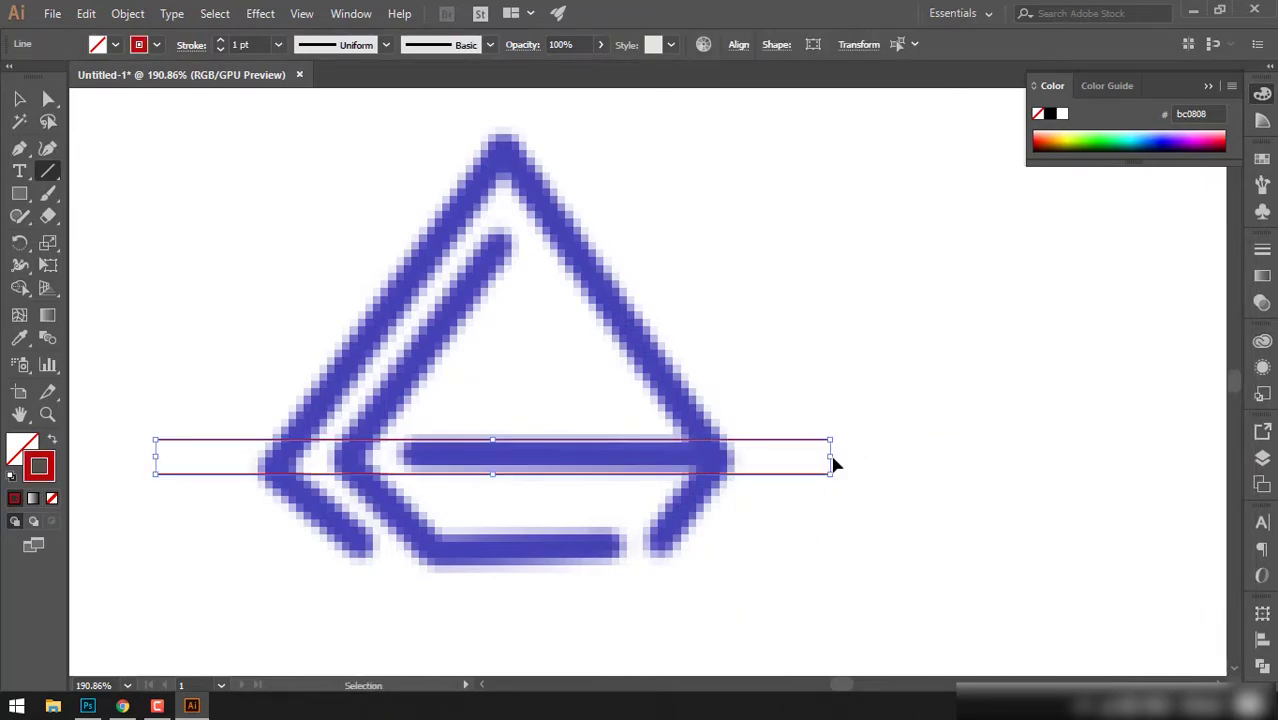
pyautogui.moveTo(833, 456); pyautogui.dragTo(893, 456)
pyautogui.press('r')
pyautogui.press('Return')
# Make a 50.50° rotated copy of the lines, align it to the triangle's left edge, and repeat
pyautogui.write('50.50')
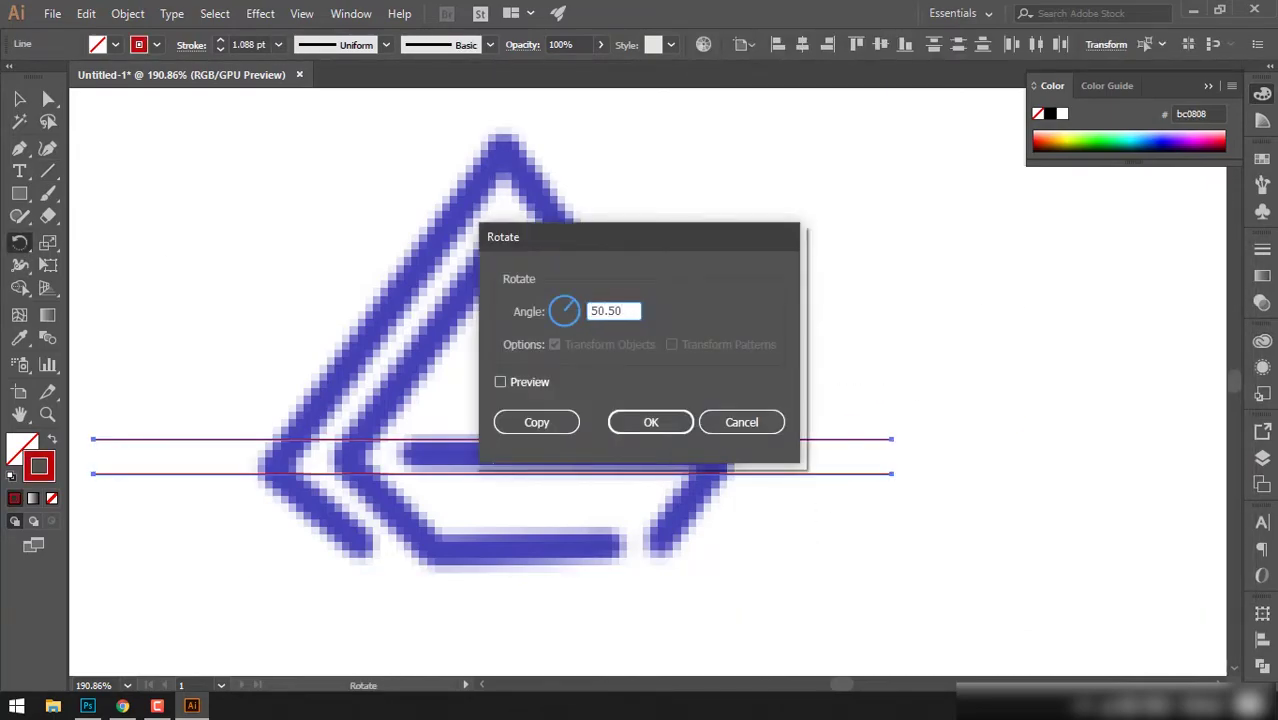
pyautogui.click(500, 381)
pyautogui.moveTo(557, 247); pyautogui.dragTo(817, 257)
pyautogui.click(796, 432)
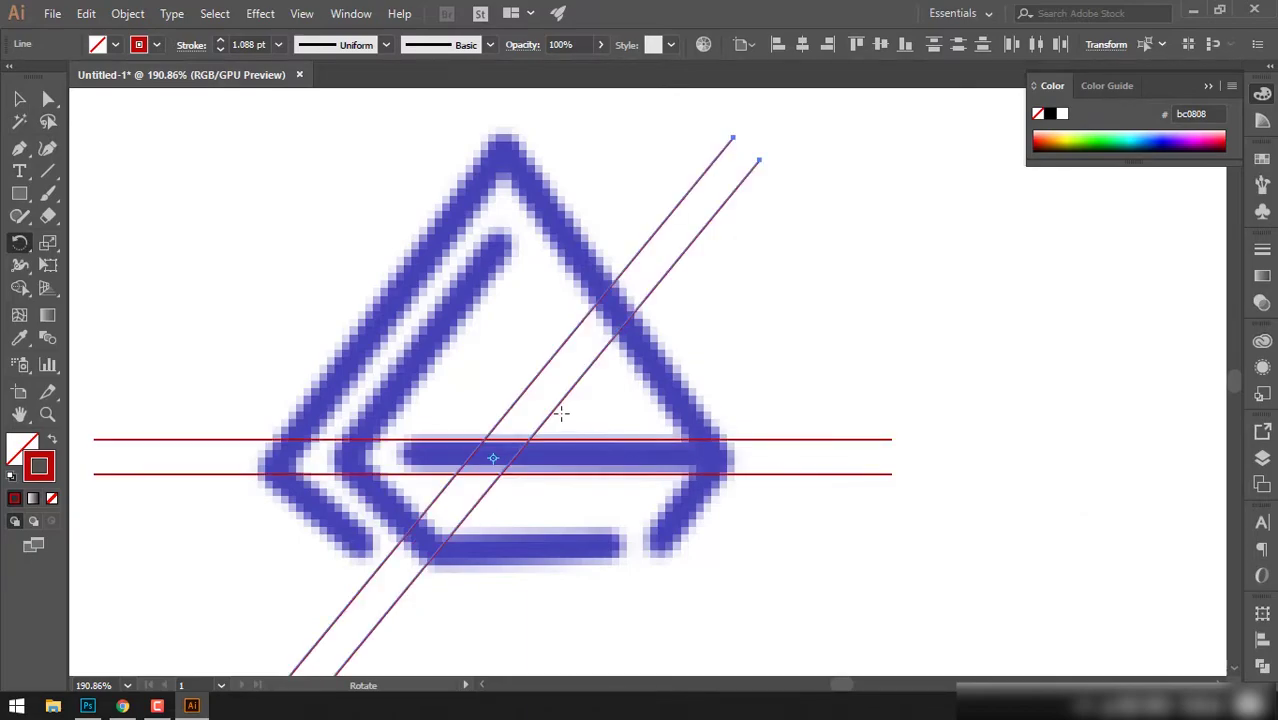
pyautogui.moveTo(573, 411)
pyautogui.mouseDown()
pyautogui.moveTo(417, 294)
pyautogui.moveTo(467, 318)
pyautogui.mouseUp()
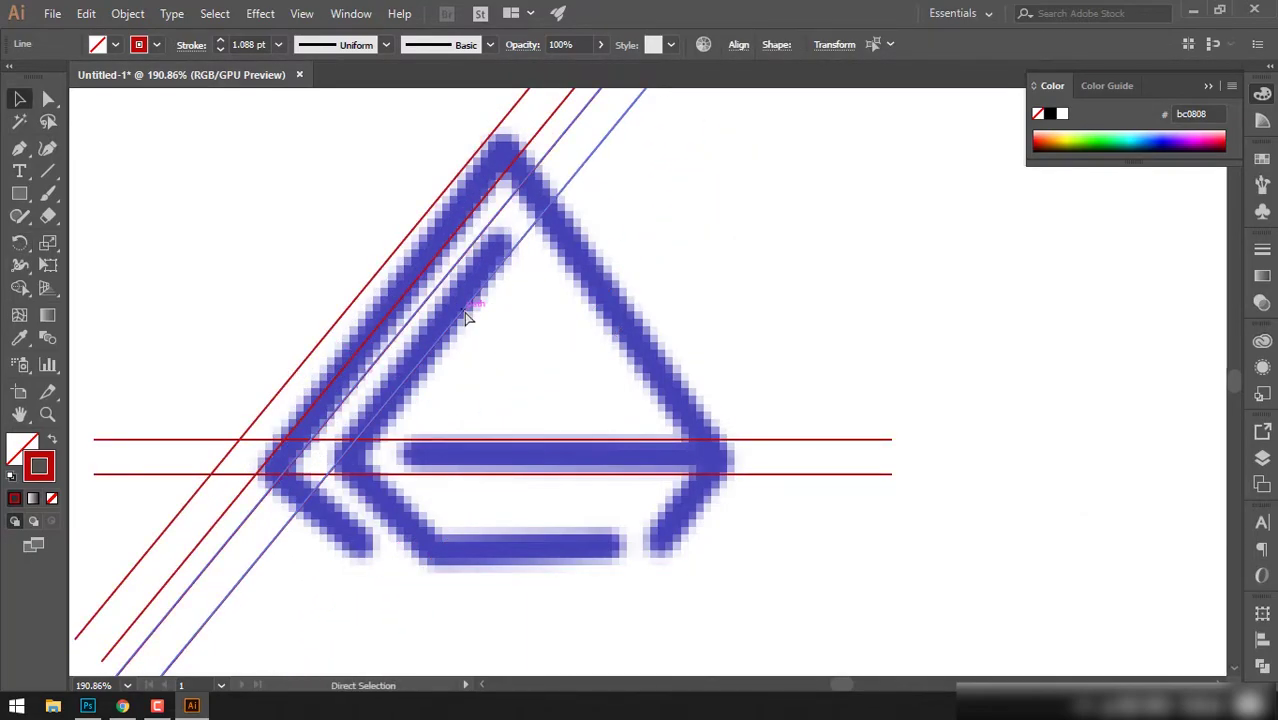
pyautogui.hotkey('ctrl', 'd')
pyautogui.hotkey('ctrl', 'd')
pyautogui.hotkey('ctrl', 'd')
# Group the diagonal lines and make a reflected mirror copy of them
pyautogui.scroll(1, 488, 165)
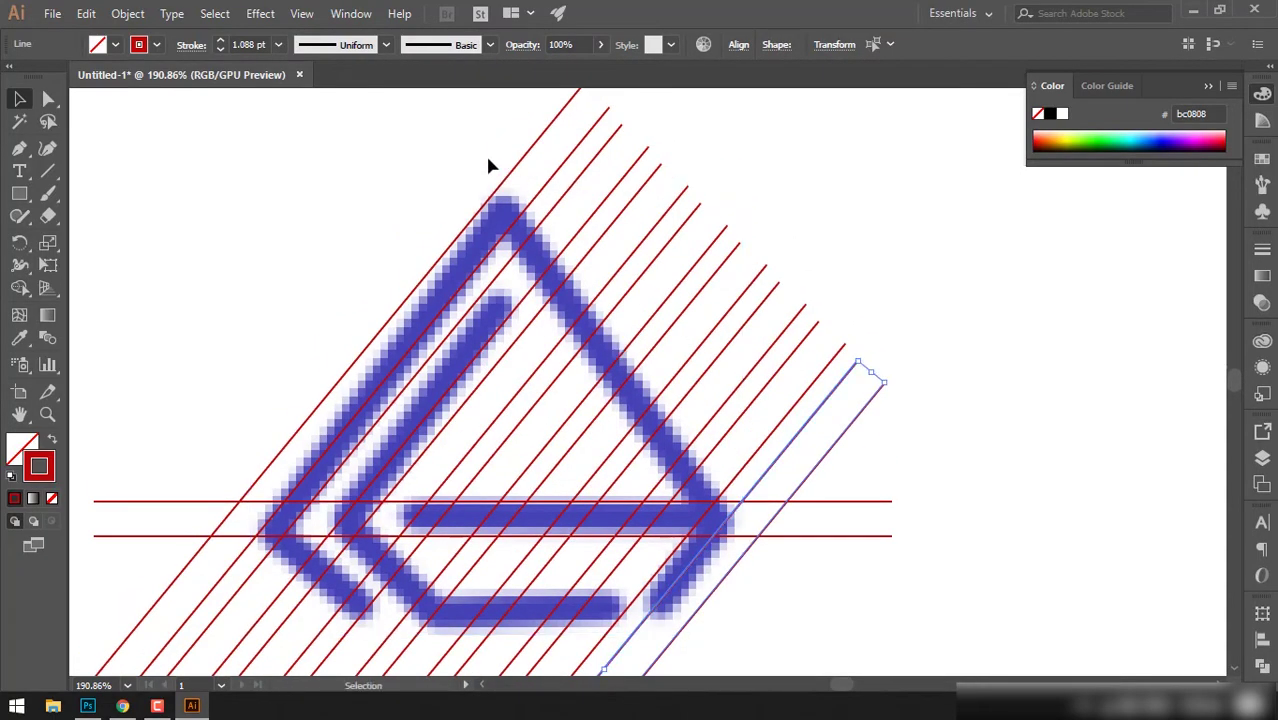
pyautogui.click(390, 271)
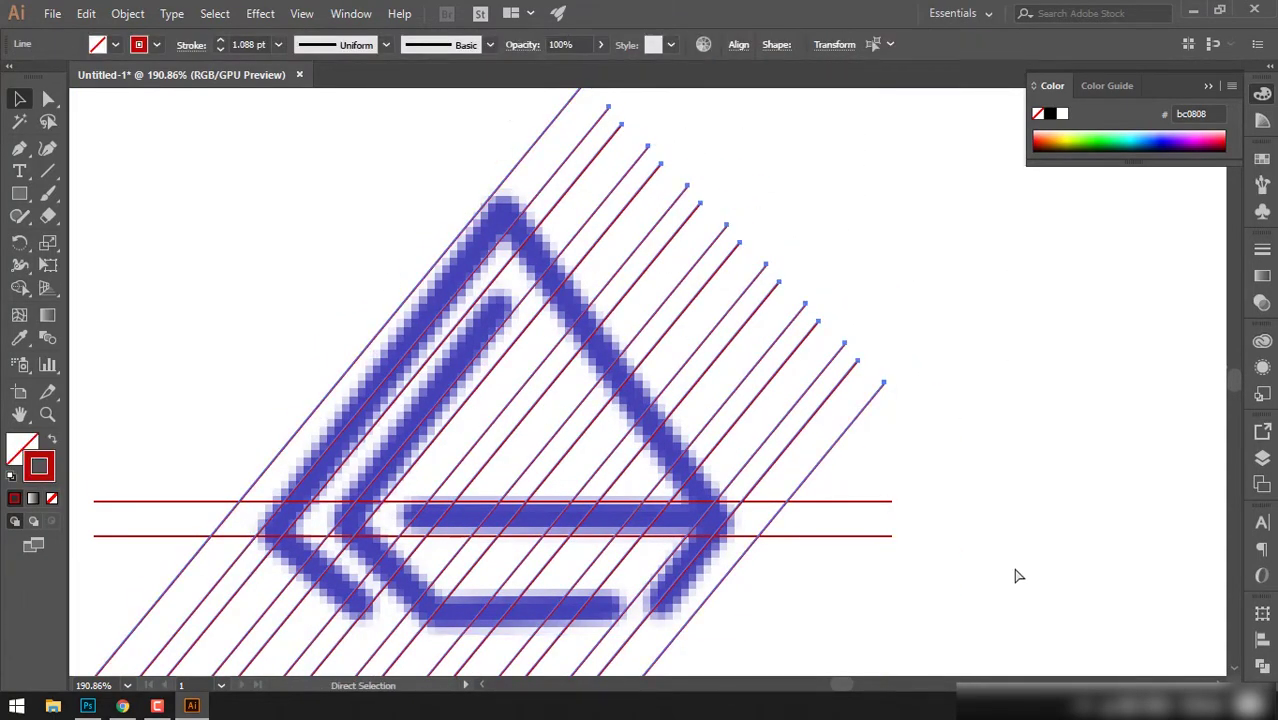
pyautogui.hotkey('ctrl', 'g')
pyautogui.rightClick(836, 127)
pyautogui.click(1060, 372)
pyautogui.click(533, 468)
# Shift the mirrored lines into alignment and move the triangle sketch off to the right
pyautogui.scroll(-1, 838, 530)
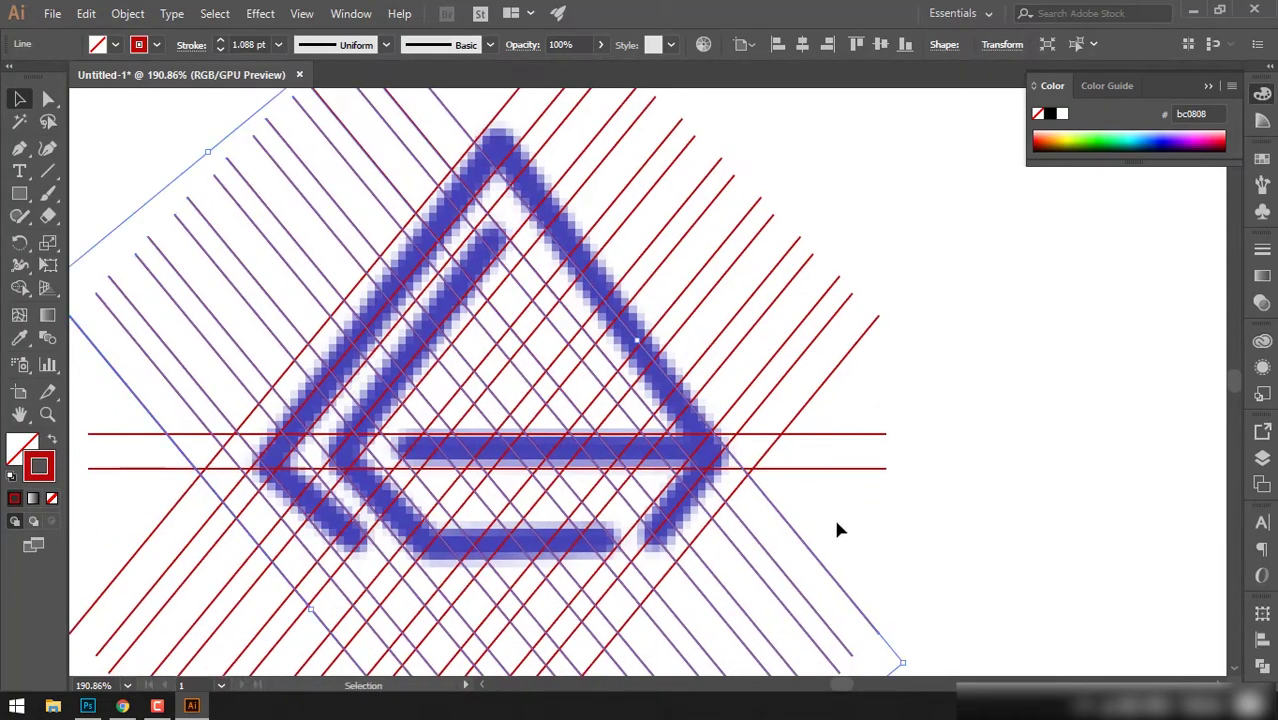
pyautogui.moveTo(785, 520); pyautogui.dragTo(831, 515)
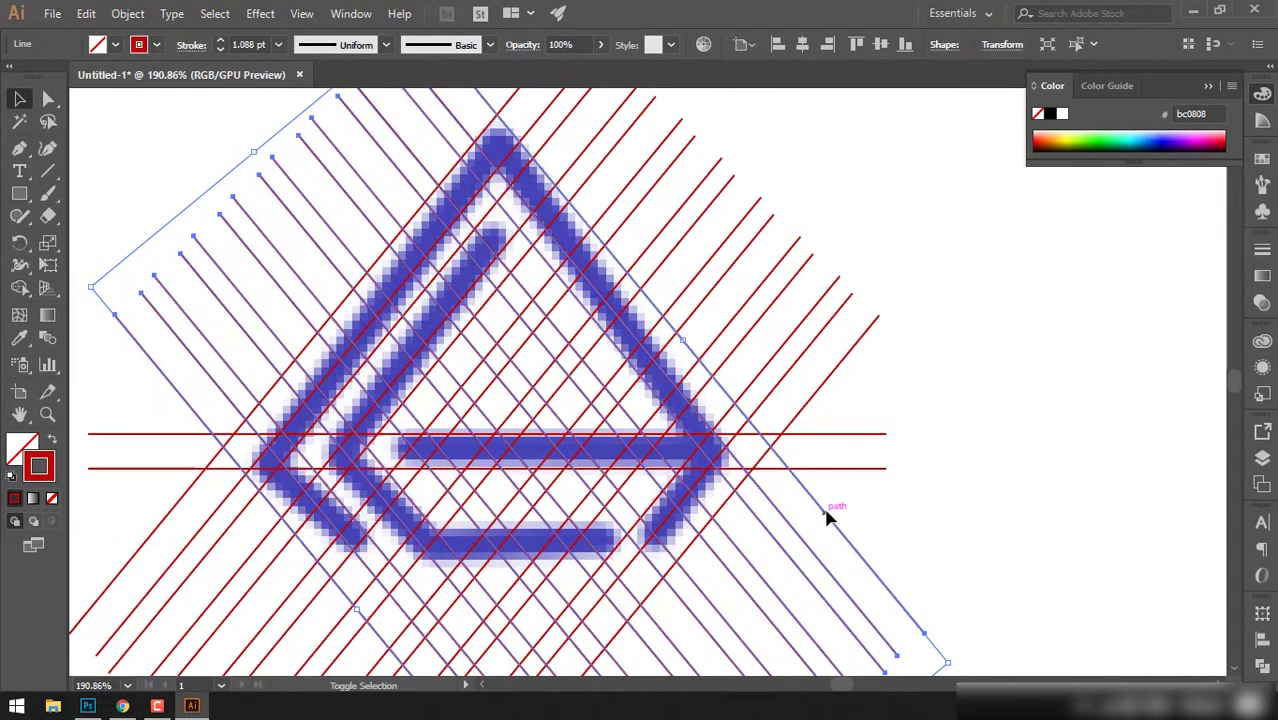
pyautogui.keyDown('shift'); pyautogui.click(705, 505); pyautogui.keyUp('shift')
pyautogui.moveTo(600, 515); pyautogui.dragTo(1255, 483)
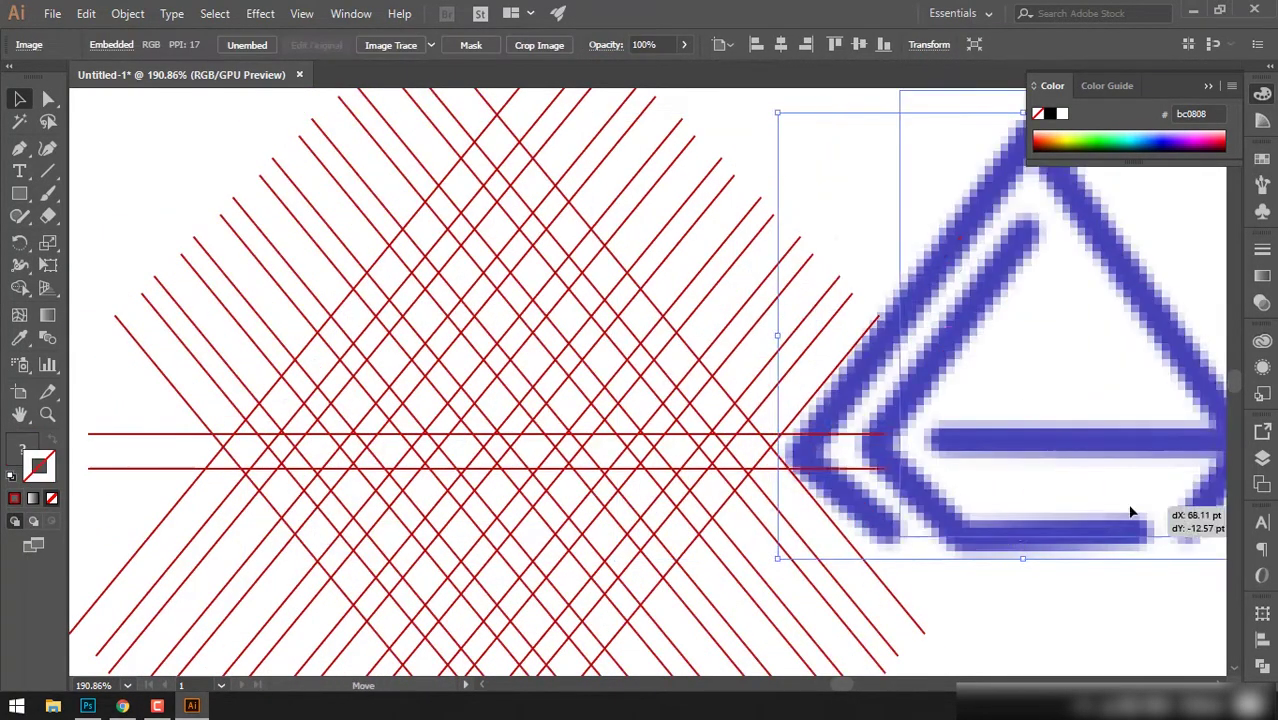
# Pick the Shape Builder and set the fill colour to grey 7a7a7a
pyautogui.press('space')
pyautogui.moveTo(636, 410)
pyautogui.mouseDown()
pyautogui.moveTo(492, 434)
pyautogui.moveTo(622, 419)
pyautogui.mouseUp()
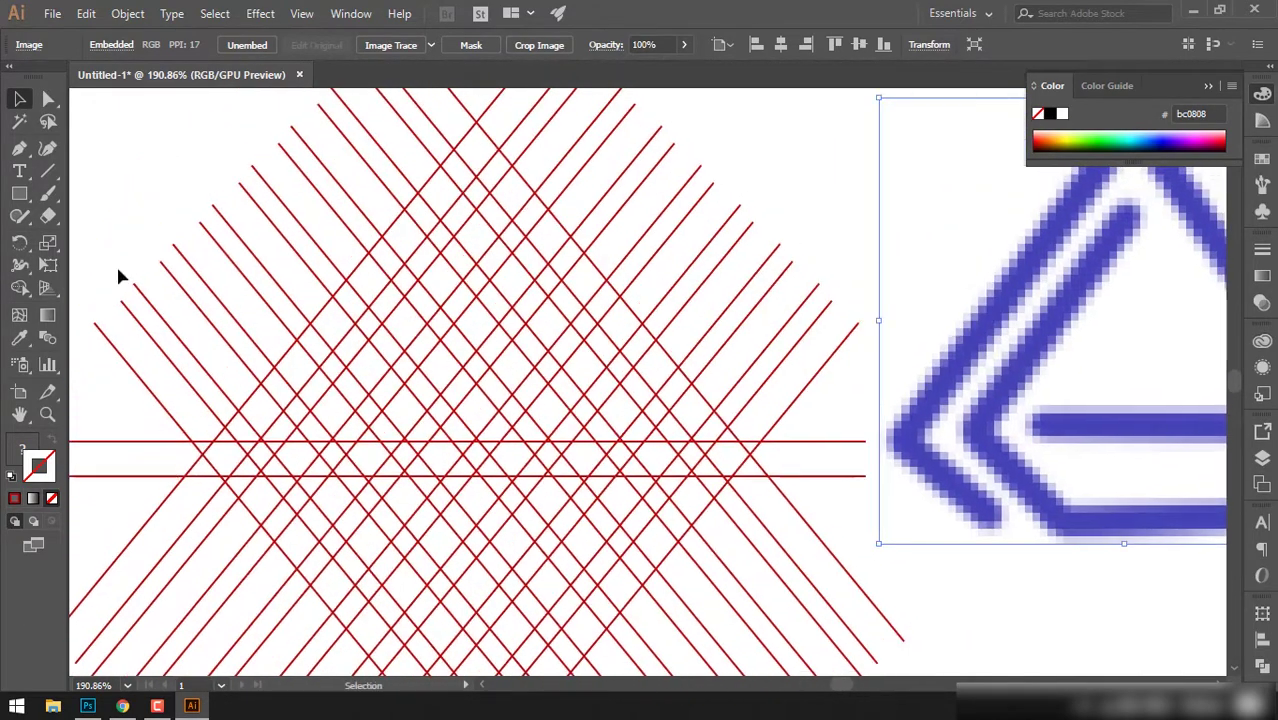
pyautogui.click(19, 287)
pyautogui.doubleClick(22, 447)
pyautogui.click(811, 330)
pyautogui.write('7a7a7a')
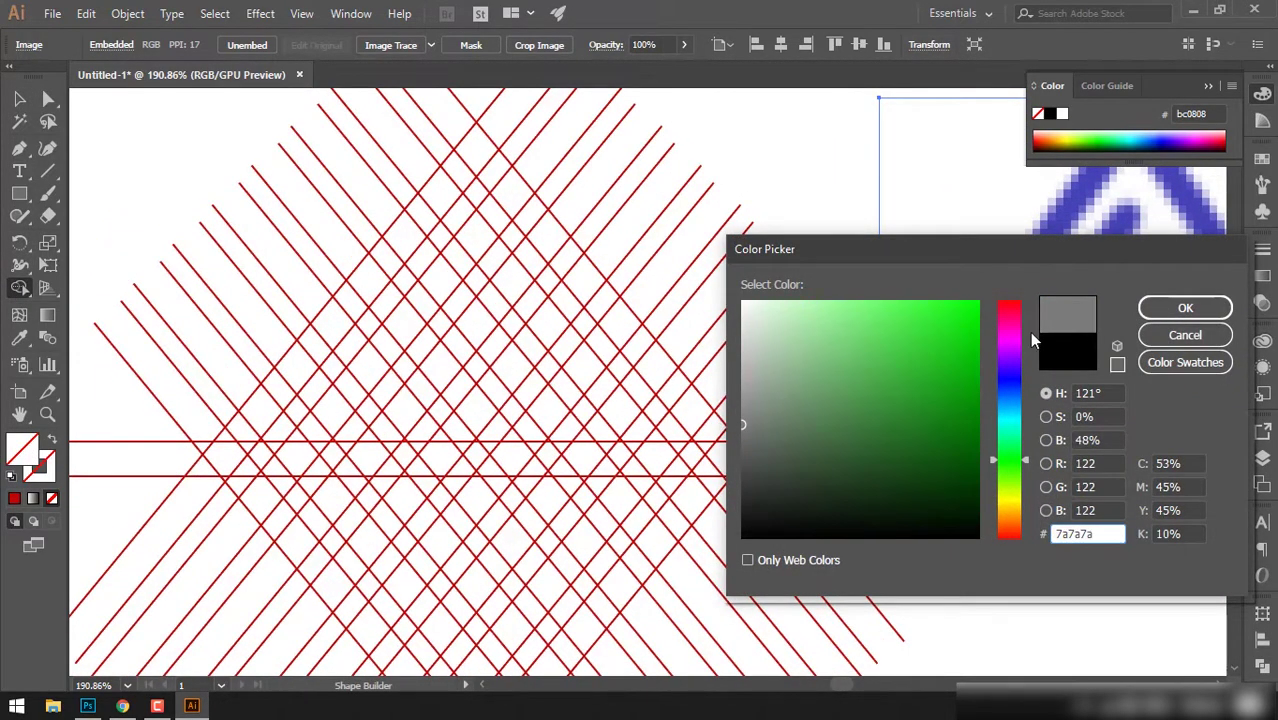
pyautogui.press('Return')
# Copy the horizontal red lines further down and position them in Outline view
pyautogui.scroll(2, 405, 540)
pyautogui.moveTo(405, 412); pyautogui.dragTo(405, 598)
pyautogui.hotkey('ctrl', 'y')
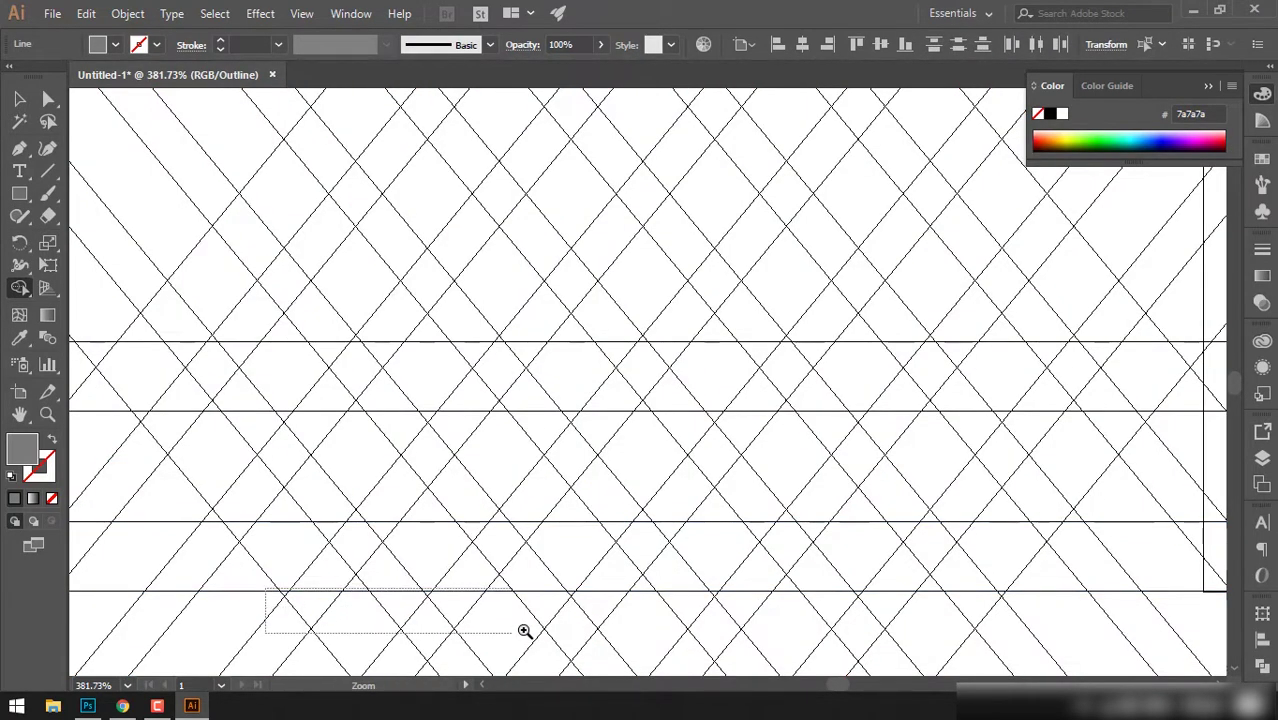
pyautogui.moveTo(271, 598); pyautogui.dragTo(522, 628)
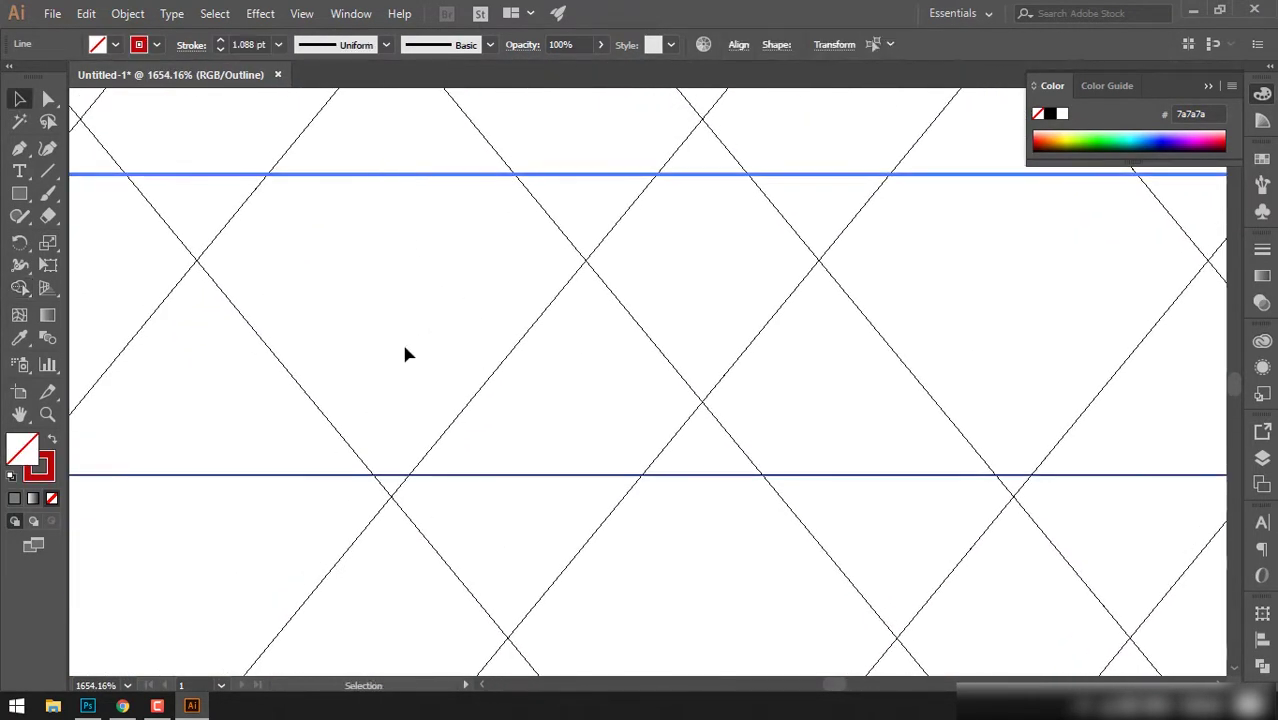
pyautogui.press('v')
pyautogui.moveTo(403, 165)
pyautogui.mouseDown()
pyautogui.moveTo(397, 484)
pyautogui.moveTo(441, 499)
pyautogui.mouseUp()
pyautogui.hotkey('ctrl', 'y')
# Select all grid lines and merge the cells along the left diagonal band with Shape Builder
pyautogui.scroll(-5, 260, 439)
pyautogui.scroll(-2, 260, 439)
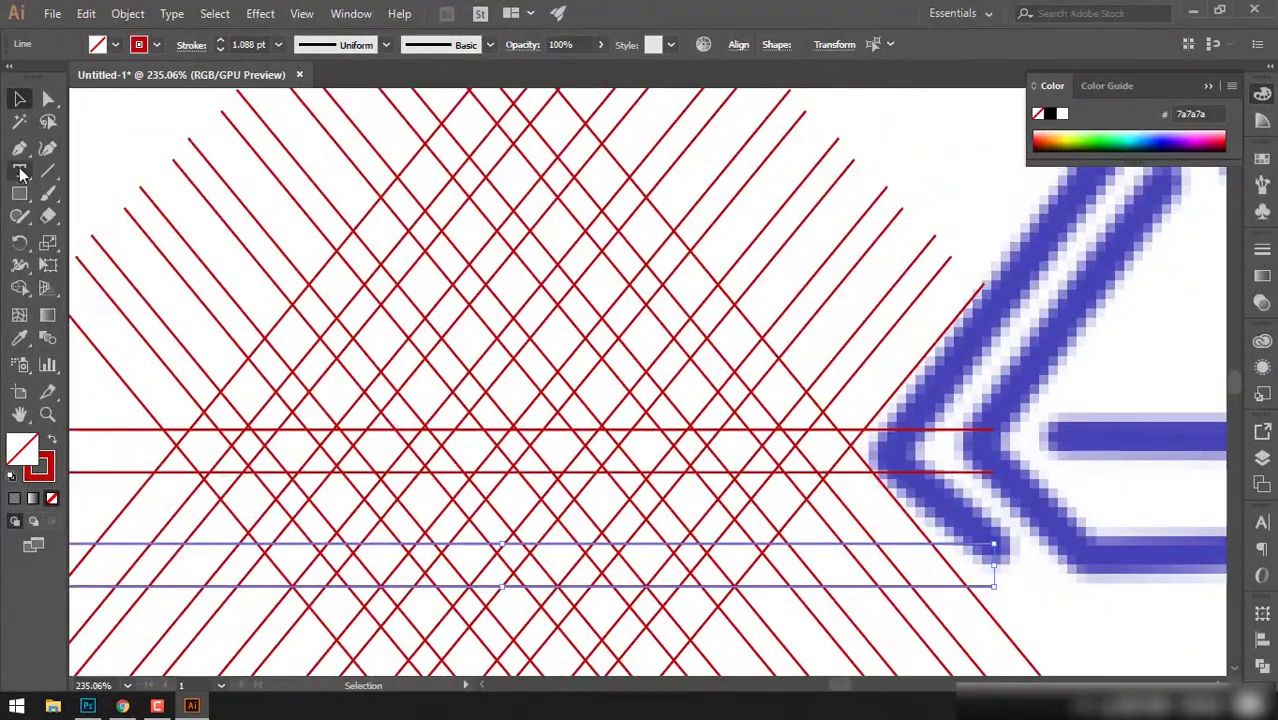
pyautogui.click(85, 191)
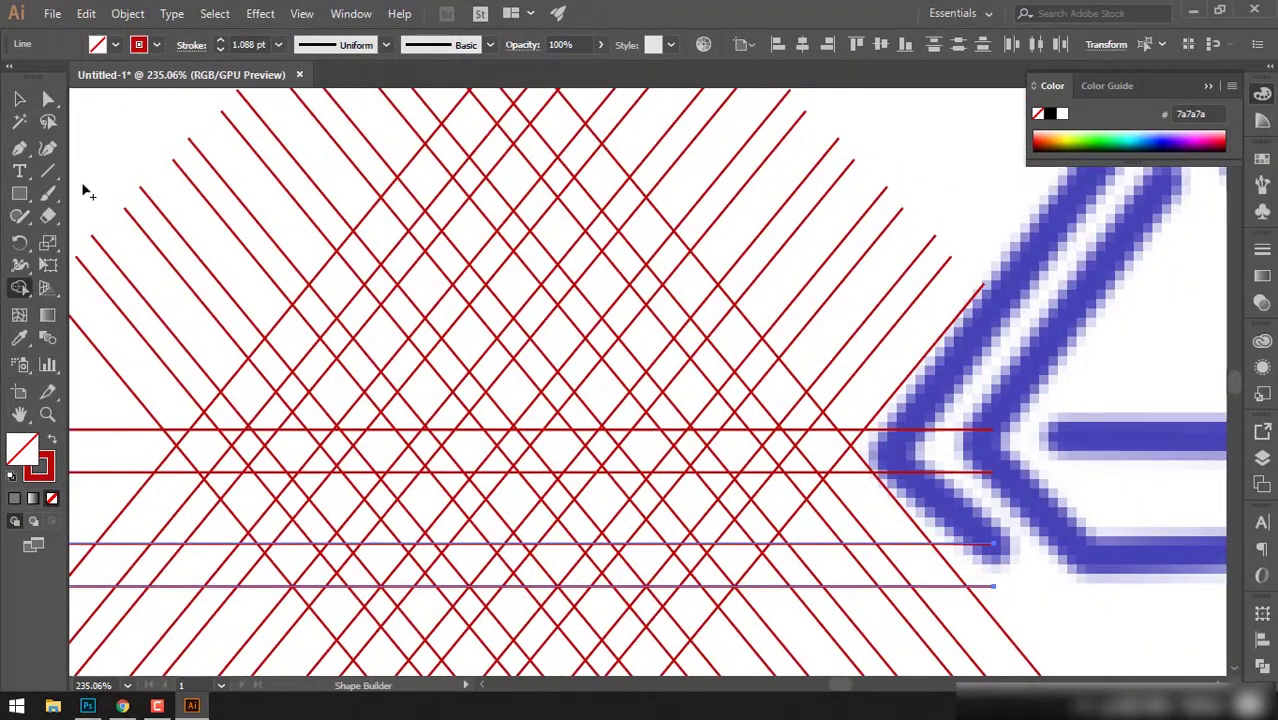
pyautogui.moveTo(123, 102); pyautogui.dragTo(656, 600)
pyautogui.hotkey('shift', 'm')
pyautogui.keyDown('ctrl'); pyautogui.click(155, 270); pyautogui.keyUp('ctrl')
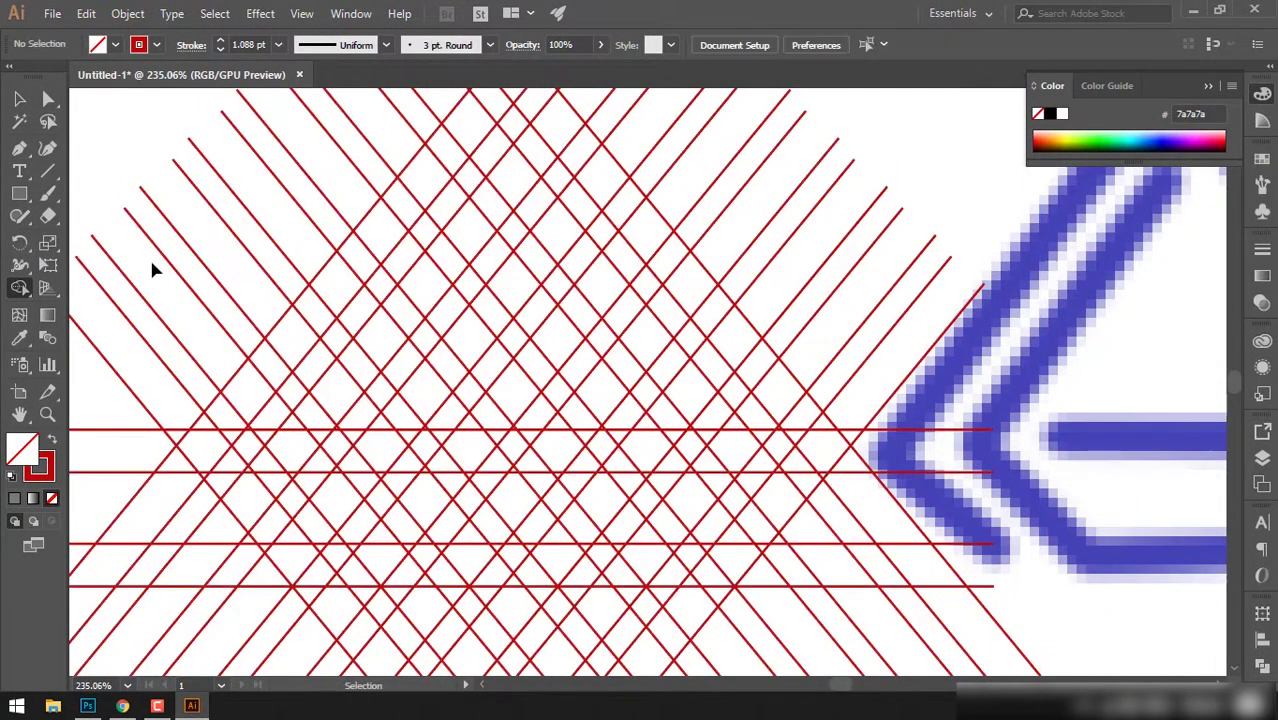
pyautogui.hotkey('ctrl', 'a')
pyautogui.scroll(3, 490, 140)
pyautogui.moveTo(495, 118); pyautogui.dragTo(193, 510)
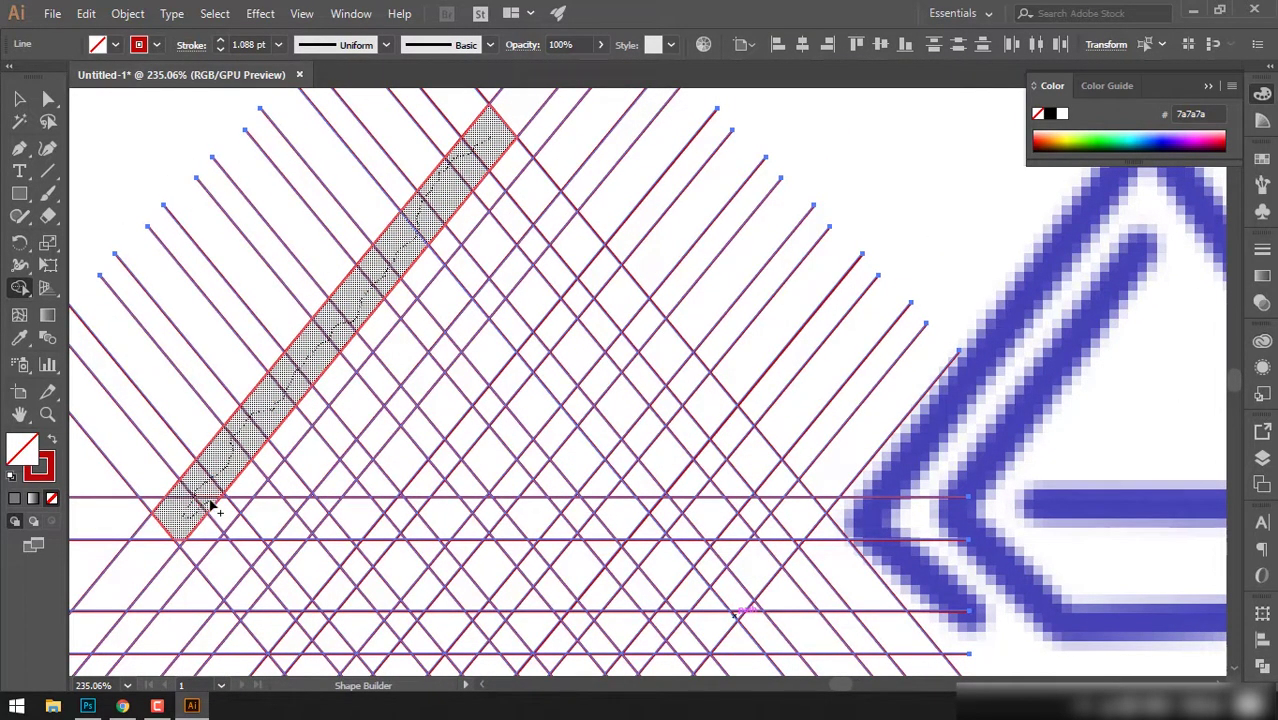
# Set the fill to 606060 and merge the left and right diagonal bands into grey arms
pyautogui.doubleClick(36, 462)
pyautogui.write('606060')
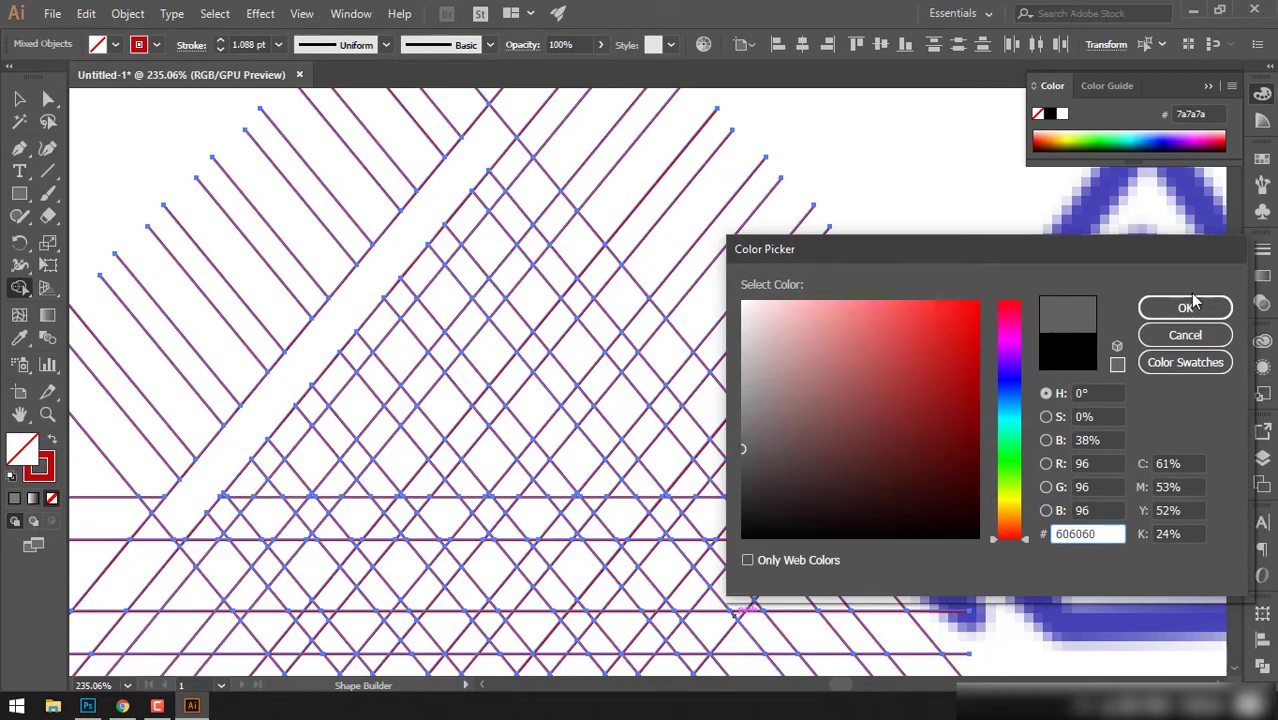
pyautogui.click(1185, 307)
pyautogui.click(462, 148)
pyautogui.moveTo(495, 140)
pyautogui.mouseDown()
pyautogui.moveTo(688, 360)
pyautogui.moveTo(745, 456)
pyautogui.mouseUp()
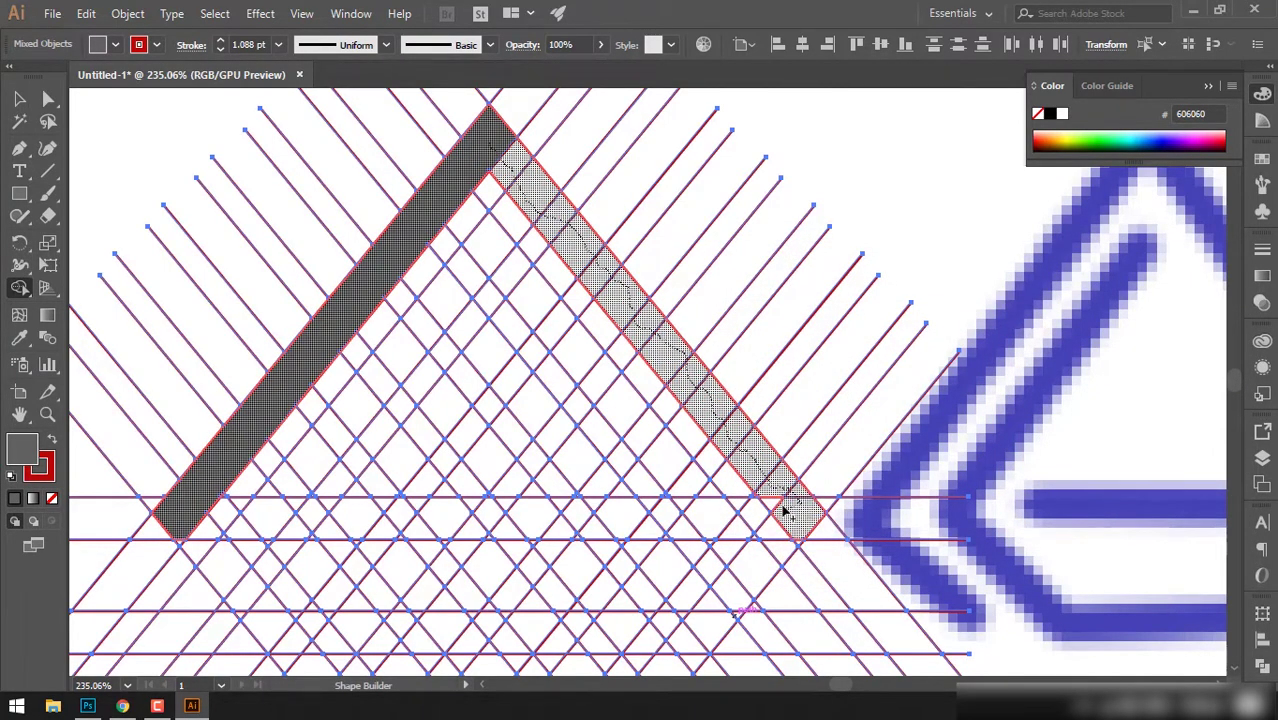
# Try extending the right arm into a hook, undo it, and select the two lower horizontal lines
pyautogui.moveTo(785, 511)
pyautogui.mouseDown()
pyautogui.moveTo(820, 388)
pyautogui.moveTo(801, 428)
pyautogui.mouseUp()
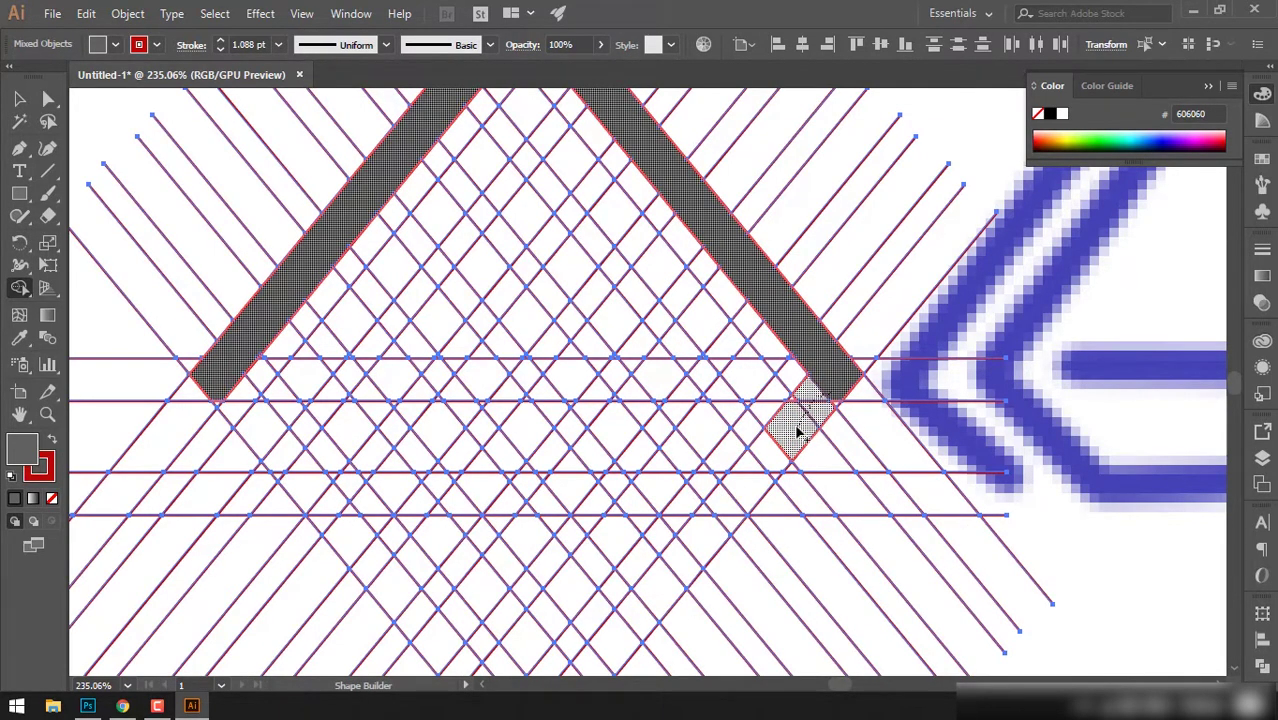
pyautogui.moveTo(745, 487); pyautogui.dragTo(745, 488)
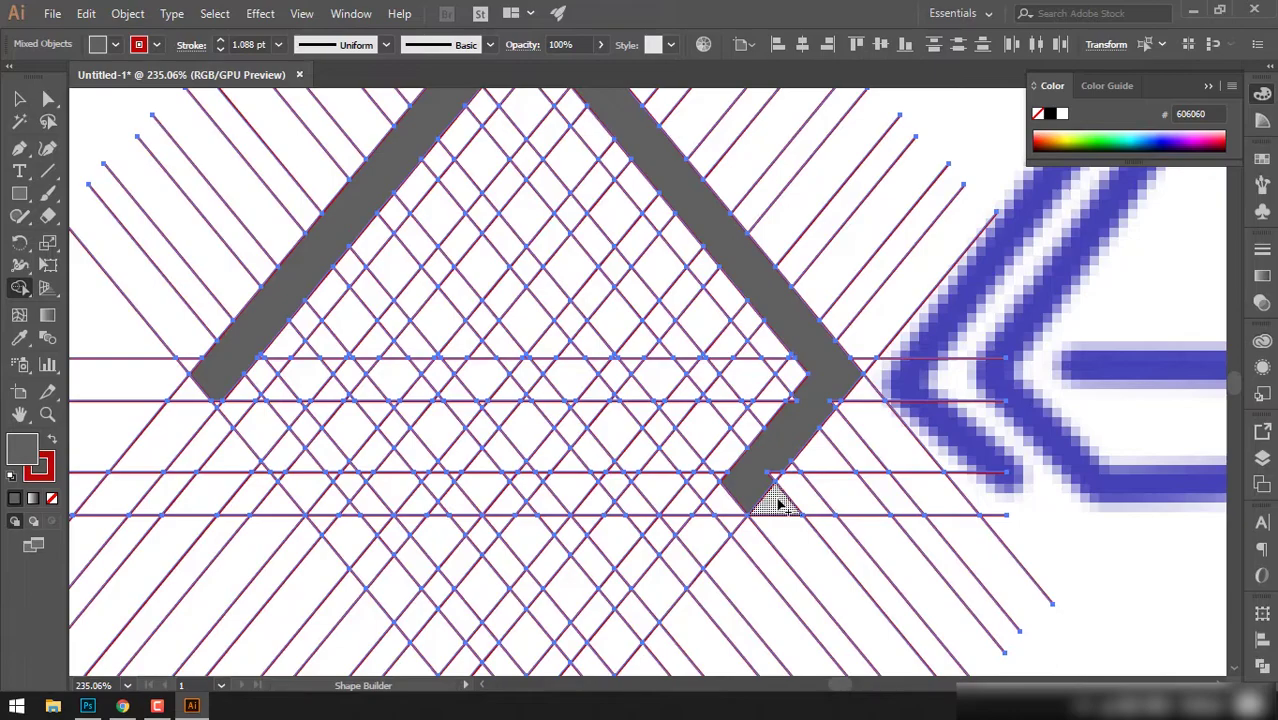
pyautogui.hotkey('ctrl', 'z')
pyautogui.press('v')
pyautogui.hotkey('ctrl', 'shift', 'a')
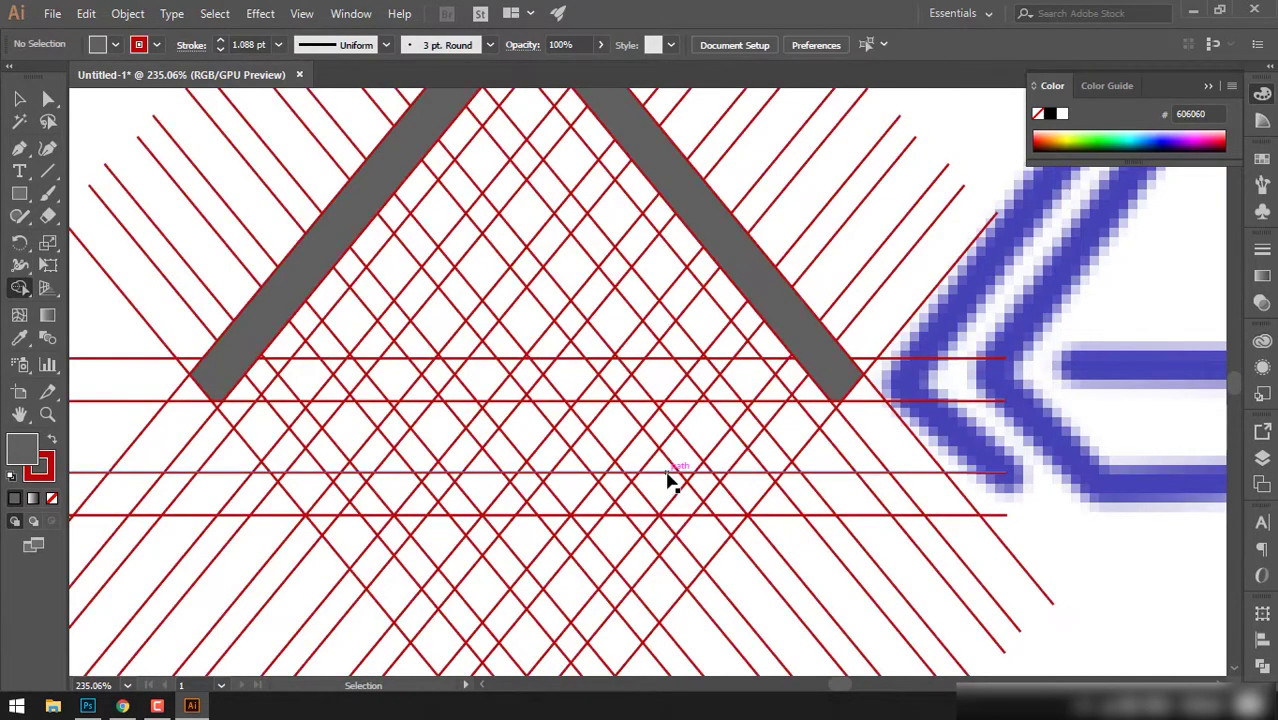
pyautogui.click(670, 478)
pyautogui.keyDown('shift'); pyautogui.click(642, 516); pyautogui.keyUp('shift')
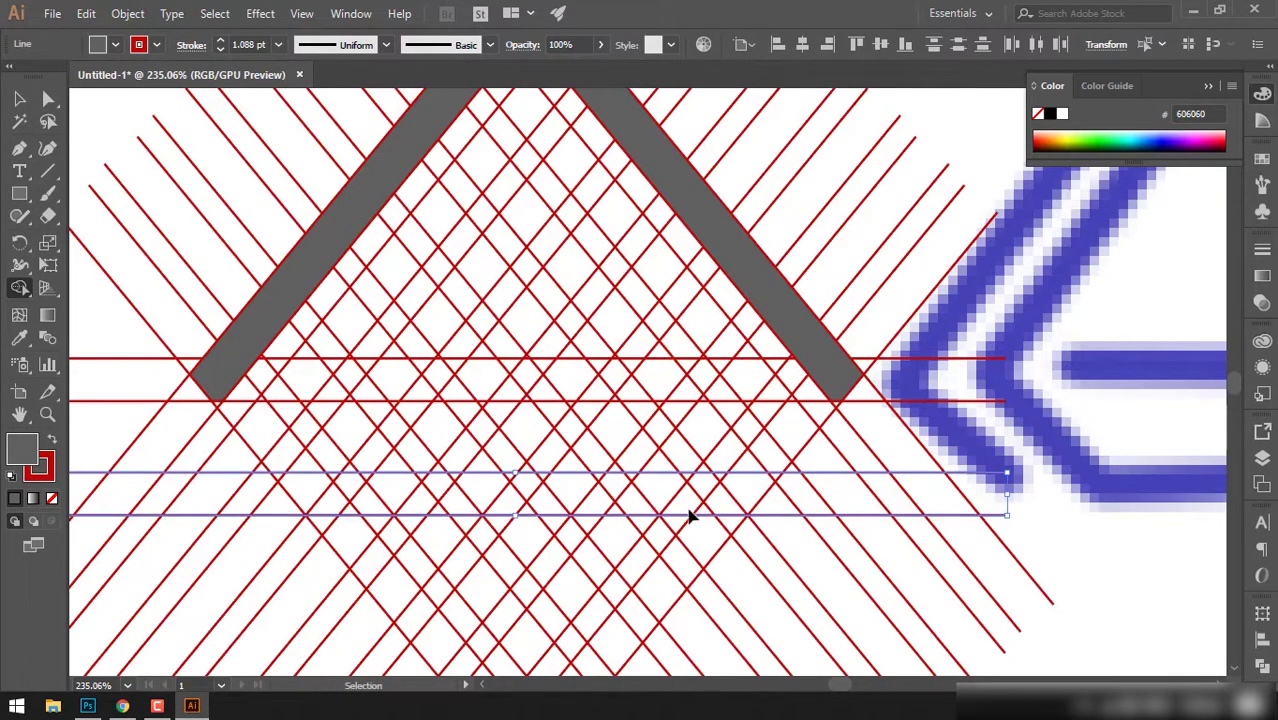
# Zoom in, move the lower horizontal lines down, and select all the artwork
pyautogui.keyDown('ctrl'); pyautogui.click(690, 513); pyautogui.keyUp('ctrl')
pyautogui.moveTo(722, 502); pyautogui.dragTo(772, 460)
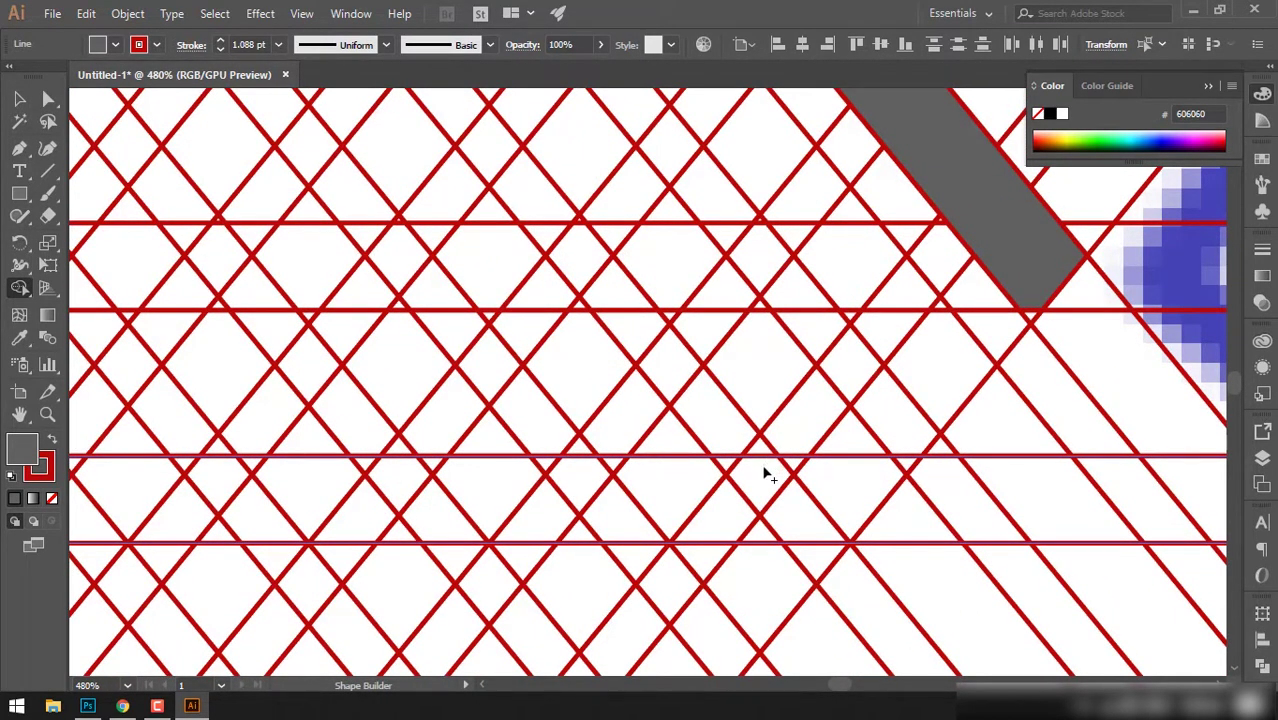
pyautogui.press('v')
pyautogui.moveTo(766, 458); pyautogui.dragTo(785, 481)
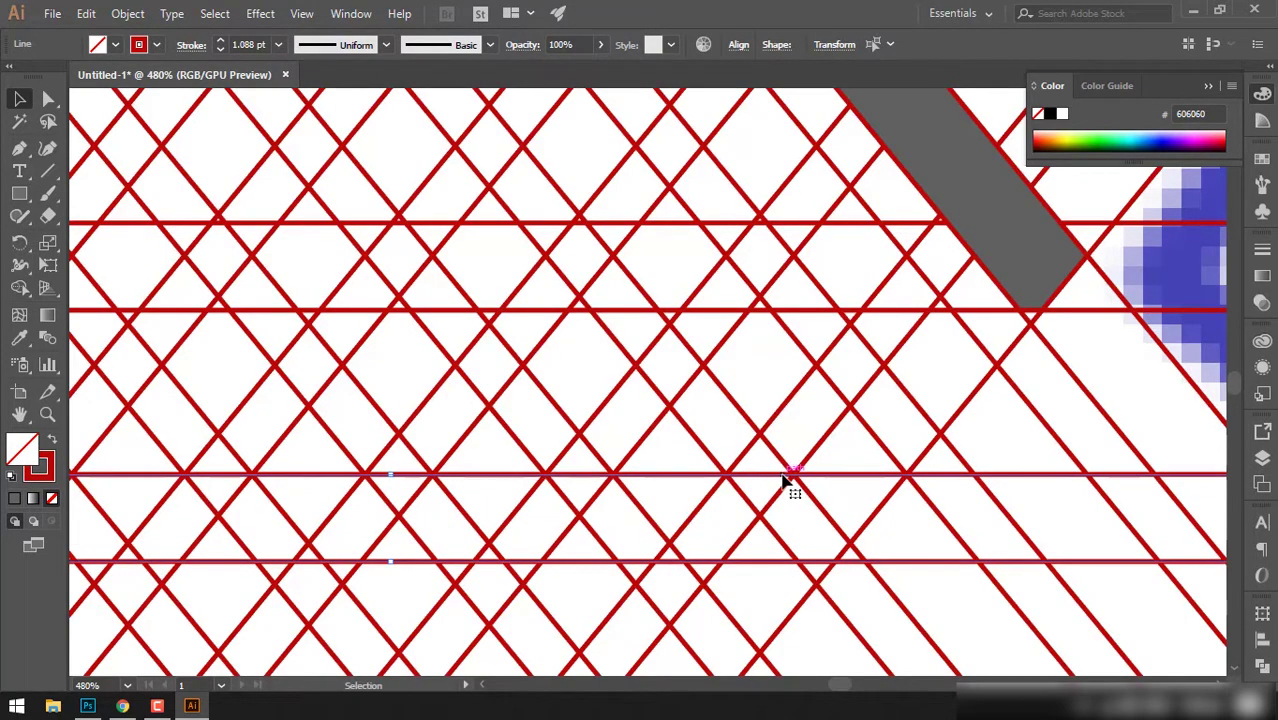
pyautogui.hotkey('ctrl', 'y')
pyautogui.hotkey('ctrl', 'y')
pyautogui.hotkey('ctrl', 'a')
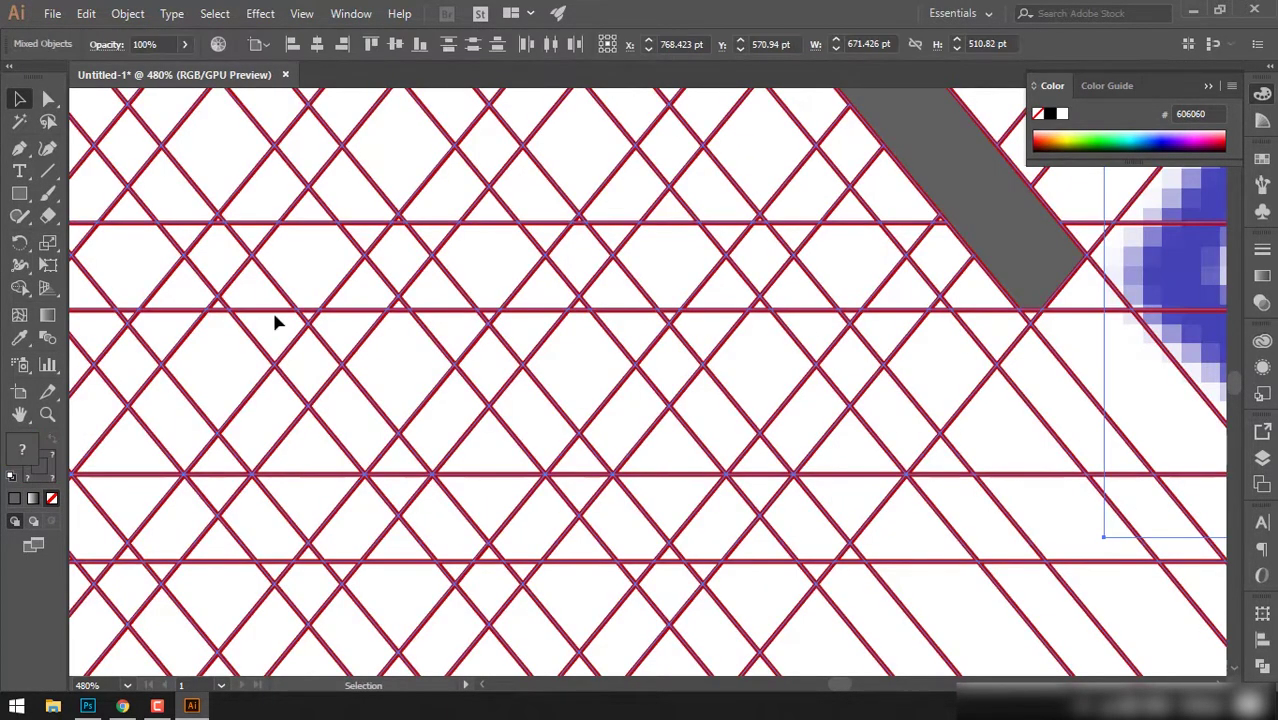
# With Shape Builder, merge diamond cells into a long strip and set the fill to 7c7c7c
pyautogui.click(21, 290)
pyautogui.moveTo(1025, 300)
pyautogui.mouseDown()
pyautogui.moveTo(1018, 322)
pyautogui.moveTo(941, 308)
pyautogui.moveTo(905, 410)
pyautogui.moveTo(848, 496)
pyautogui.mouseUp()
pyautogui.moveTo(756, 543)
pyautogui.mouseDown()
pyautogui.moveTo(506, 493)
pyautogui.moveTo(471, 542)
pyautogui.mouseUp()
pyautogui.write('7c7c7c')
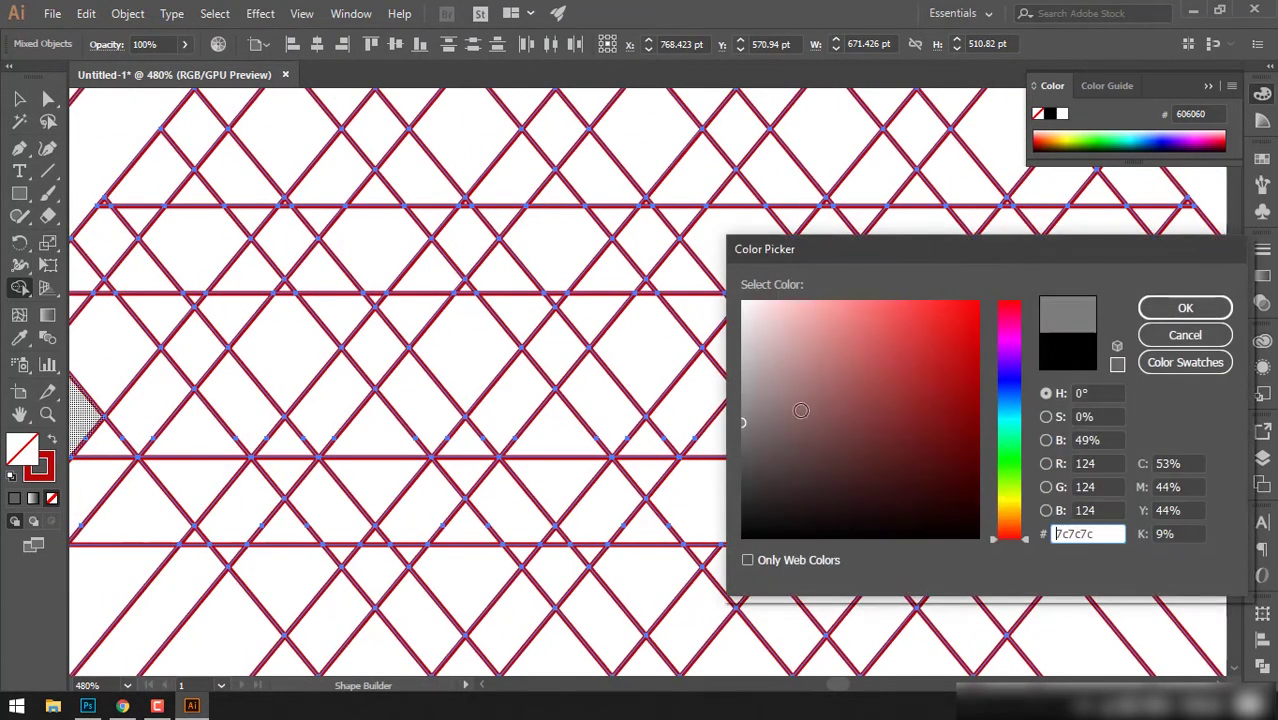
pyautogui.click(1183, 308)
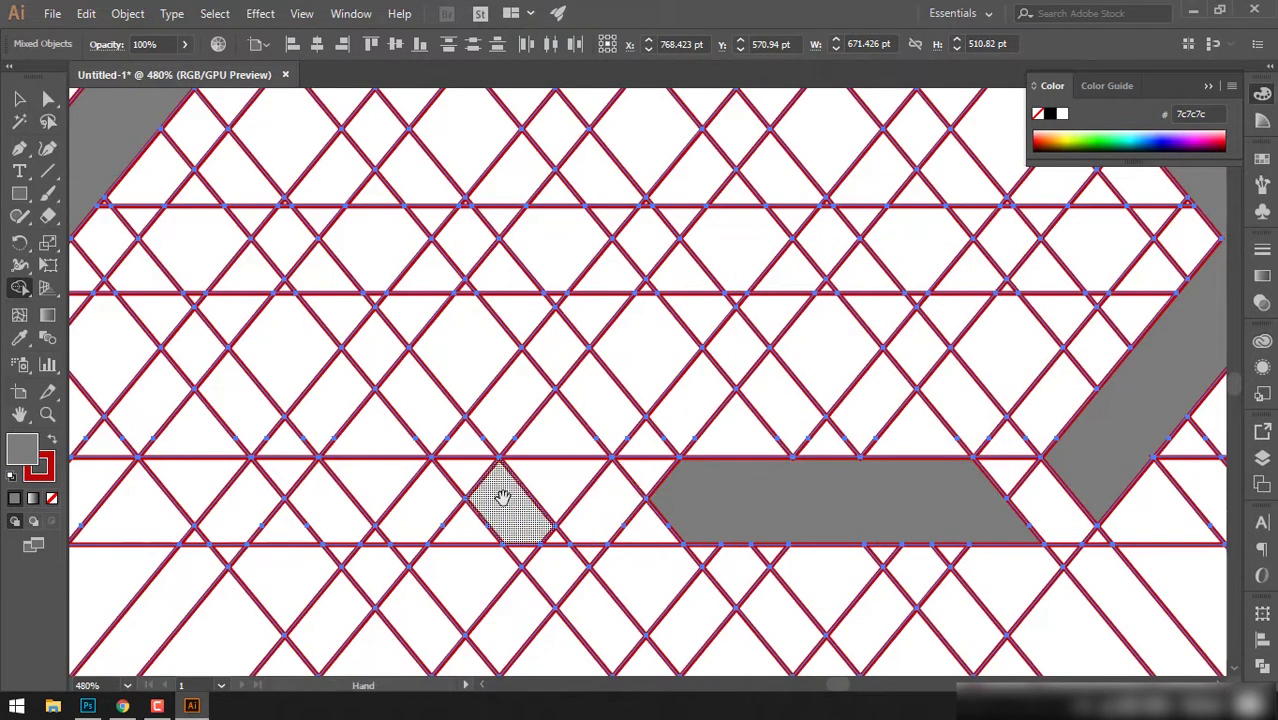
# Merge the diagonal and lower cell strips into grey 7c7c7c bands outlining the chevron
pyautogui.moveTo(508, 502); pyautogui.dragTo(785, 505)
pyautogui.moveTo(533, 568)
pyautogui.mouseDown()
pyautogui.moveTo(326, 315)
pyautogui.moveTo(268, 330)
pyautogui.mouseUp()
pyautogui.moveTo(706, 560); pyautogui.dragTo(925, 545)
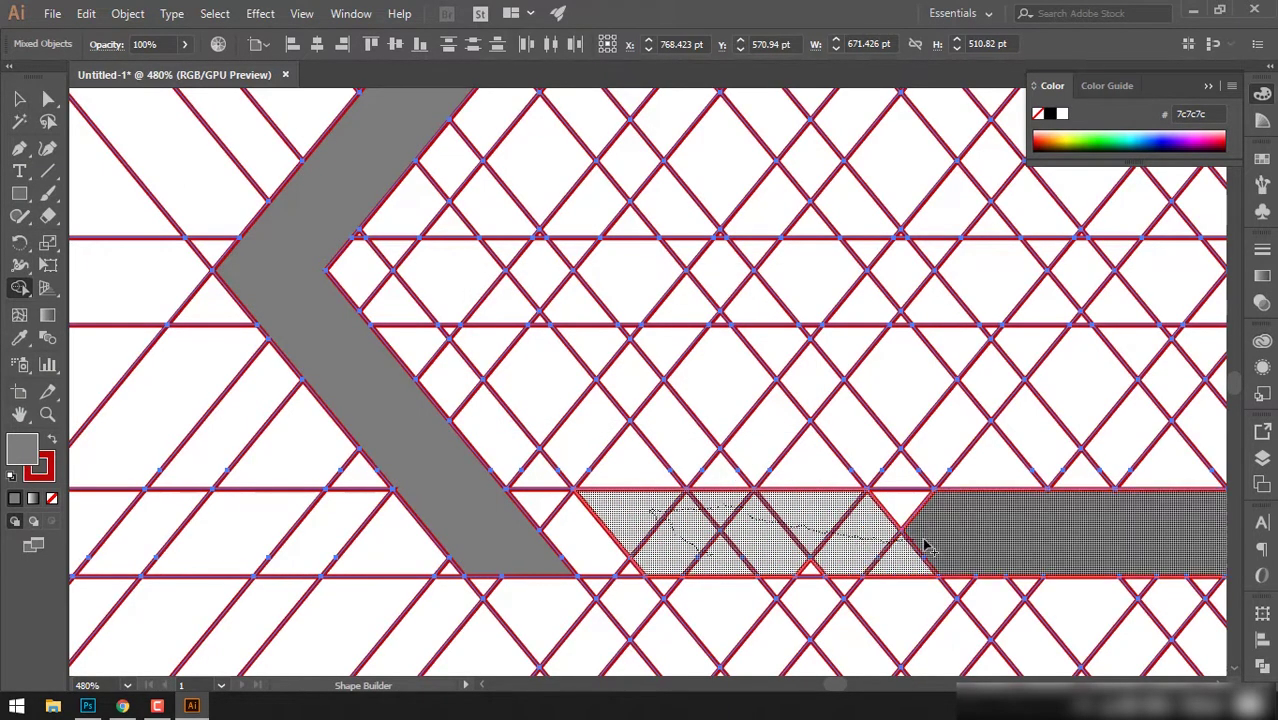
pyautogui.moveTo(636, 510)
pyautogui.mouseDown()
pyautogui.moveTo(502, 300)
pyautogui.moveTo(470, 308)
pyautogui.moveTo(525, 294)
pyautogui.moveTo(348, 500)
pyautogui.moveTo(400, 370)
pyautogui.mouseUp()
pyautogui.moveTo(420, 478)
pyautogui.mouseDown()
pyautogui.moveTo(485, 363)
pyautogui.moveTo(585, 257)
pyautogui.mouseUp()
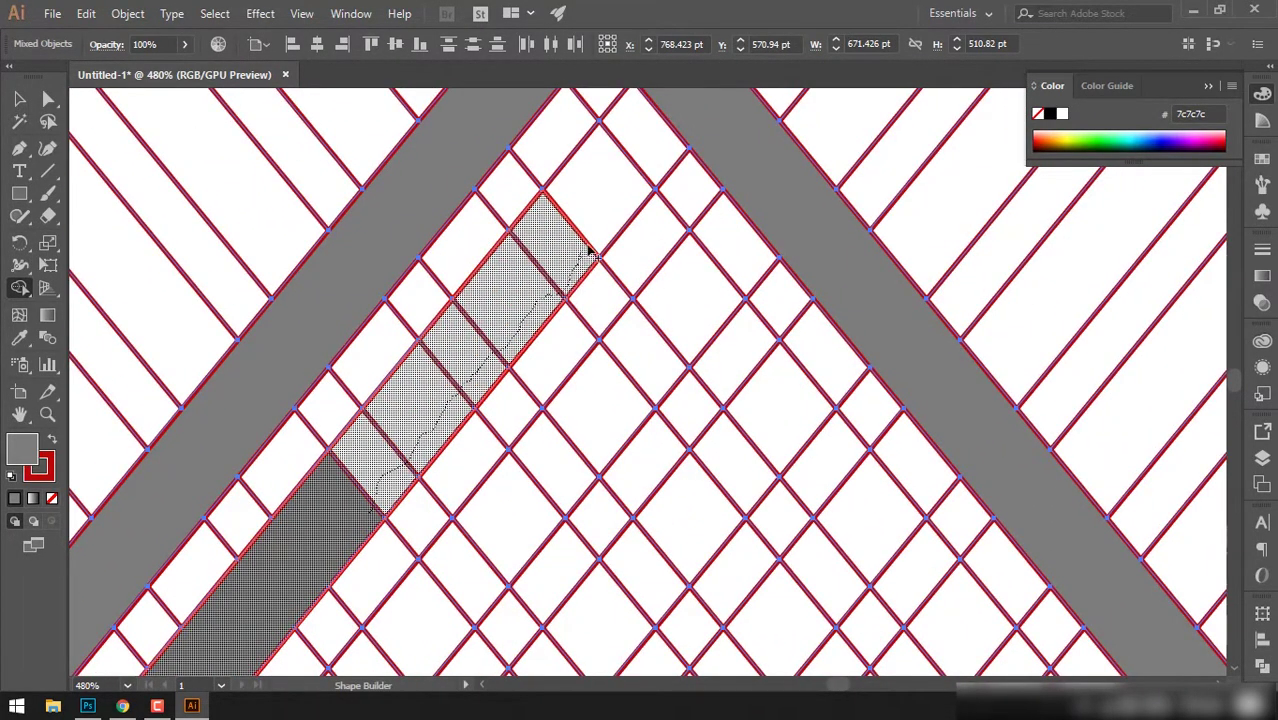
pyautogui.scroll(-3, 588, 440)
pyautogui.scroll(3, 588, 440)
pyautogui.scroll(1, 660, 450)
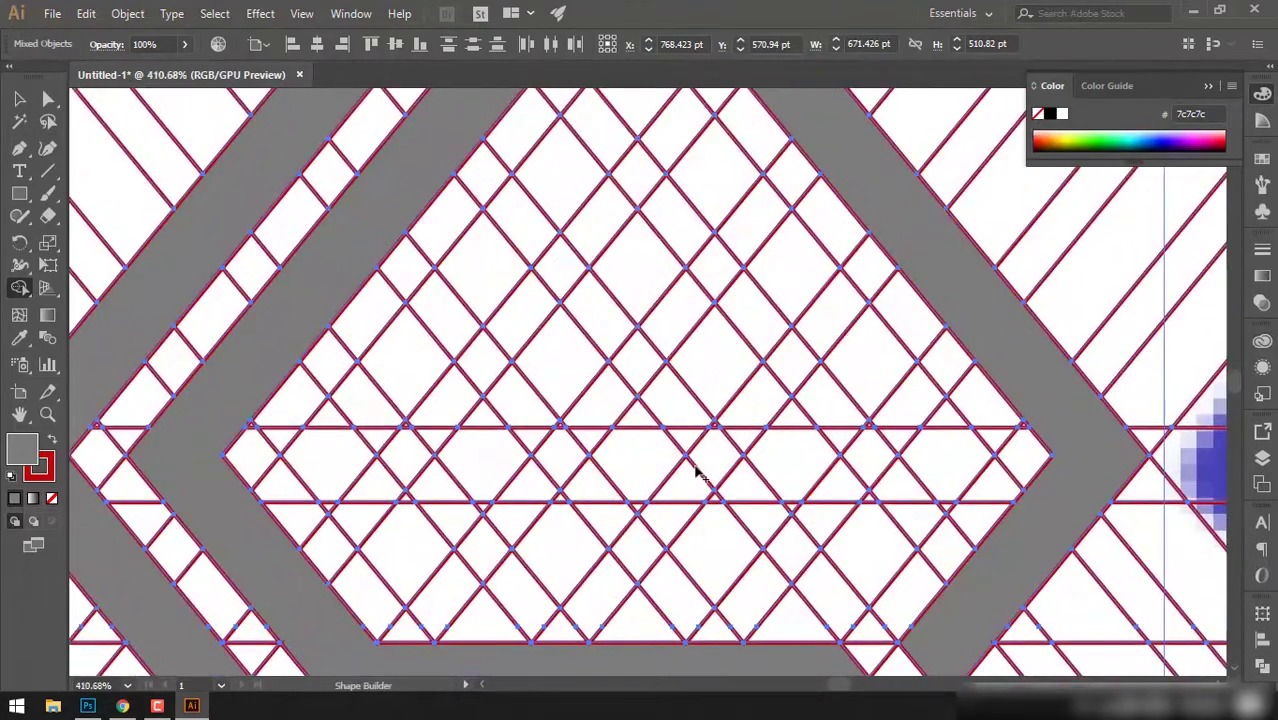
# Nudge the two middle horizontal grid lines up slightly and stretch them wider
pyautogui.press('v')
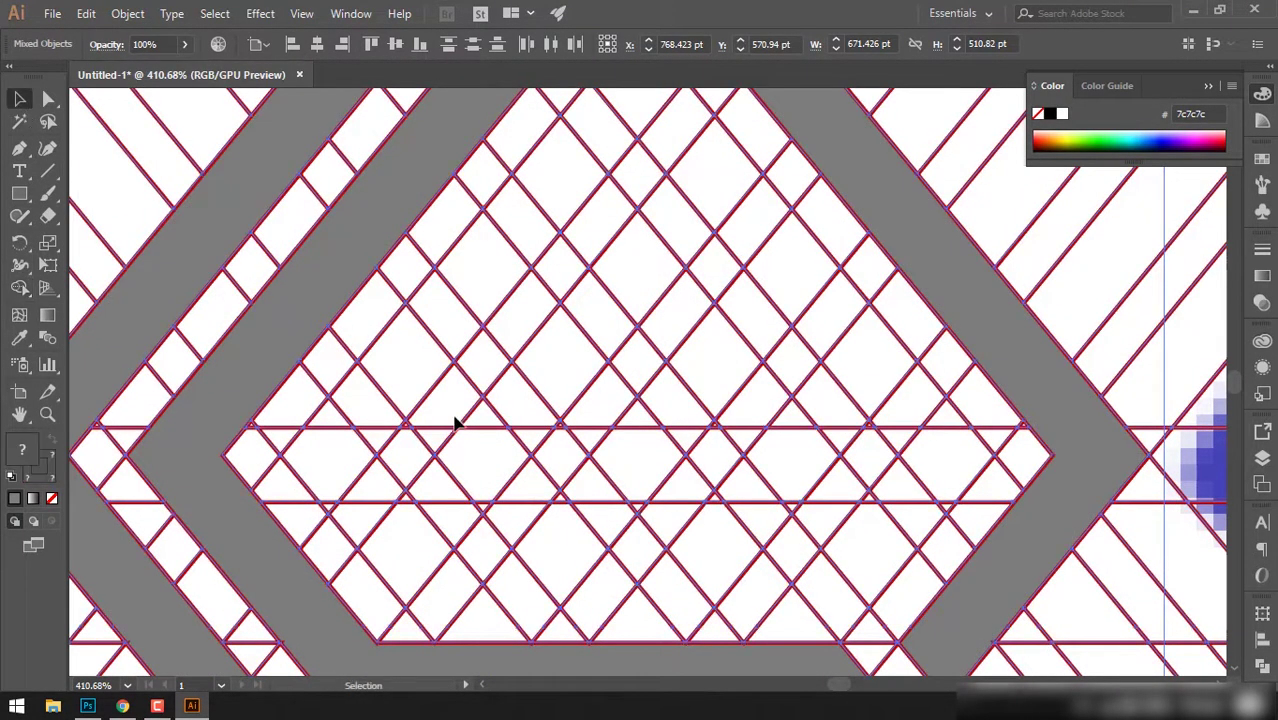
pyautogui.click(472, 420)
pyautogui.keyDown('shift'); pyautogui.click(483, 503); pyautogui.keyUp('shift')
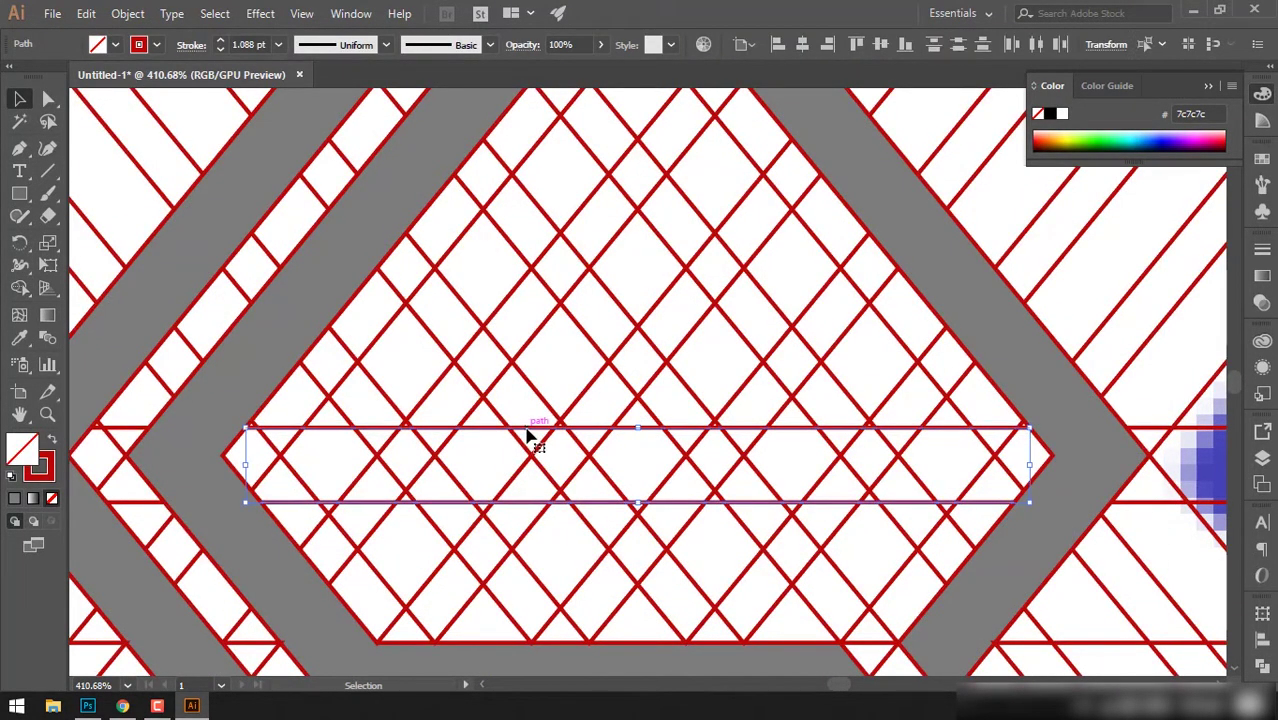
pyautogui.moveTo(528, 434); pyautogui.dragTo(528, 425)
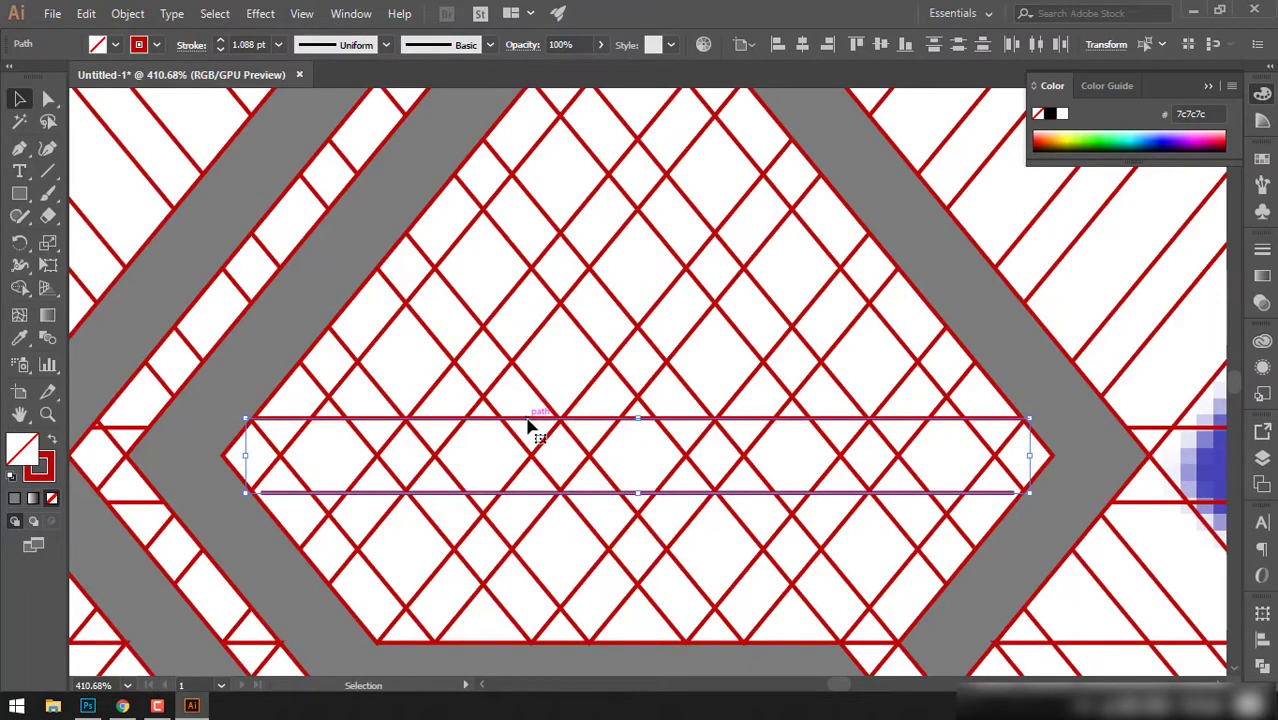
pyautogui.moveTo(1030, 456); pyautogui.dragTo(1105, 457)
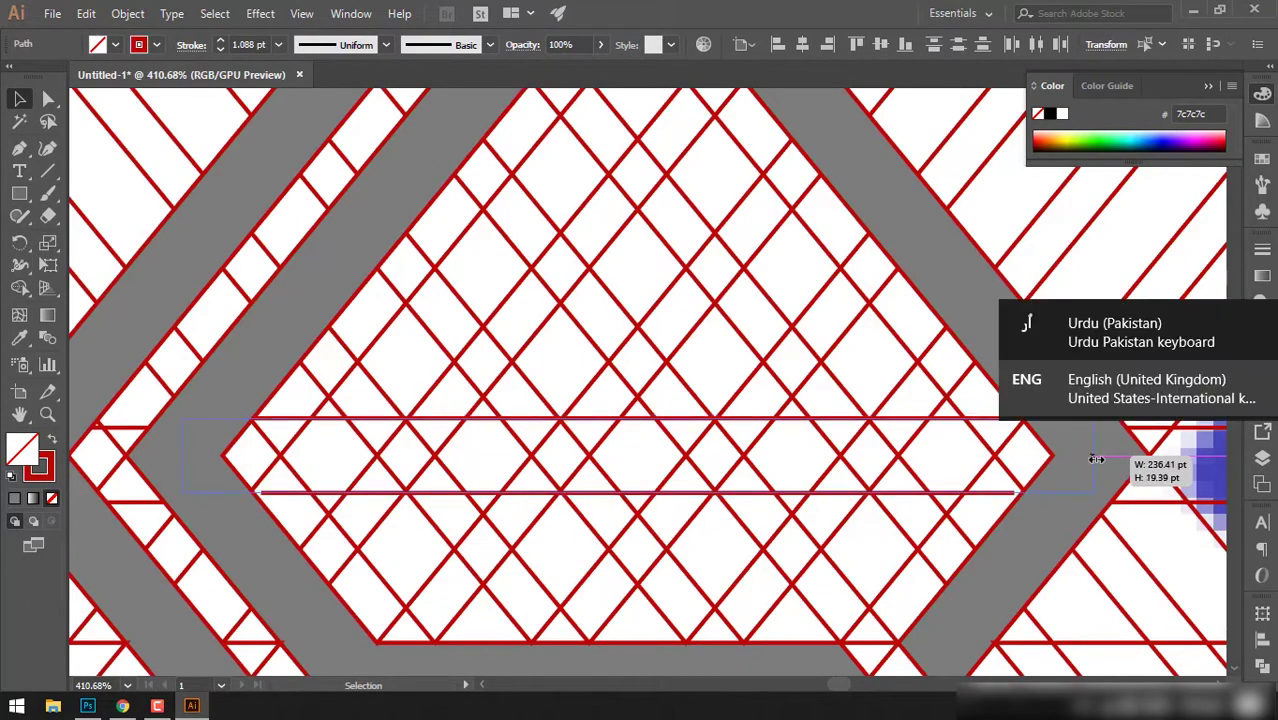
pyautogui.hotkey('alt', 'shift')
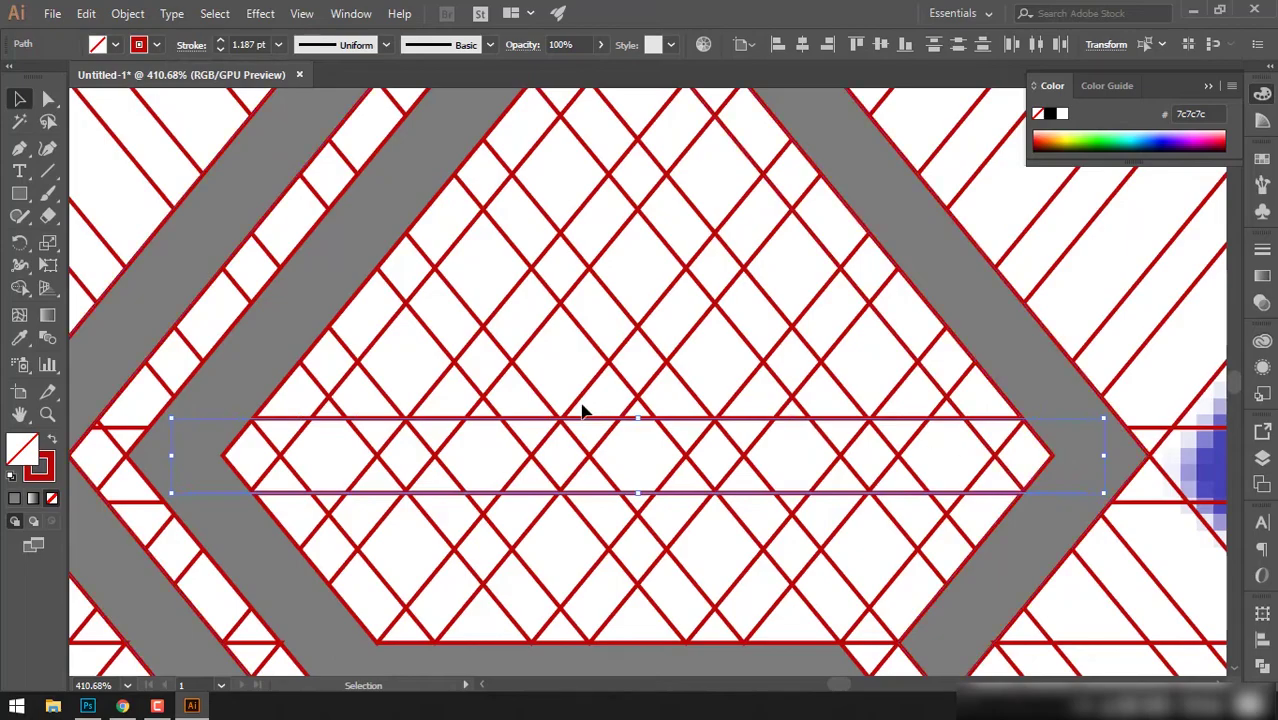
pyautogui.click(601, 405)
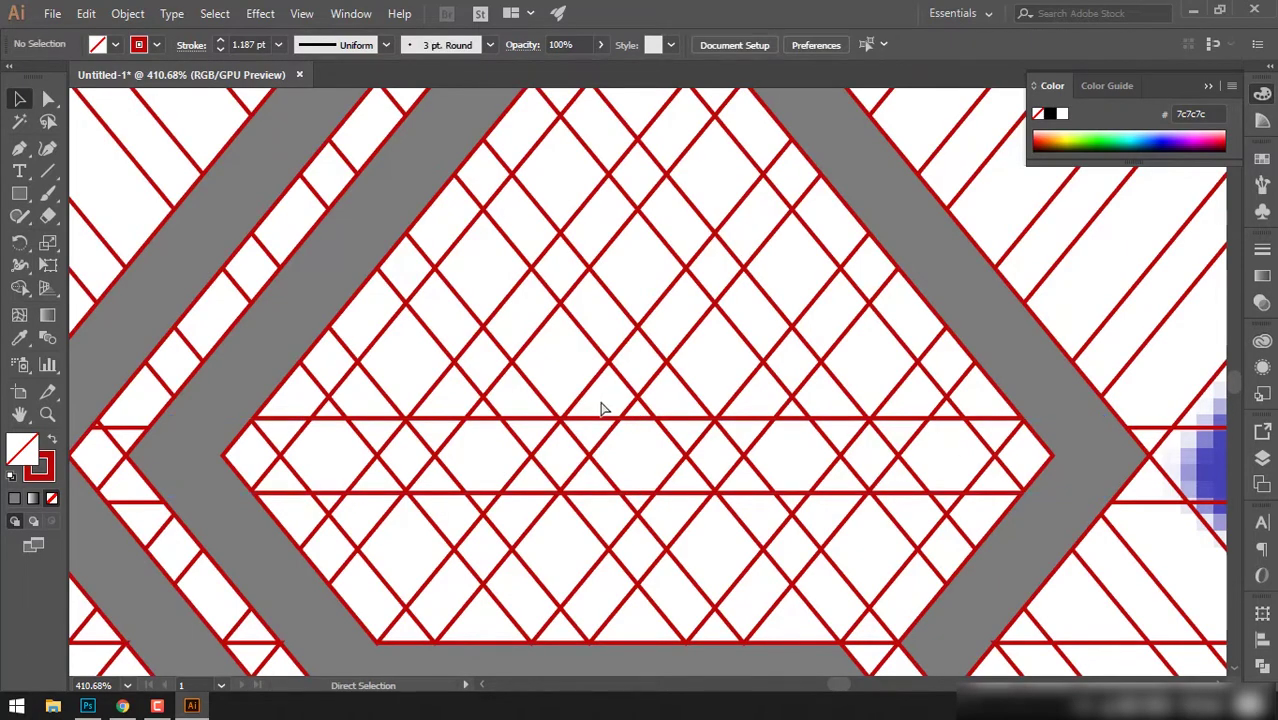
# Merge the cells between those lines into one #7a7a7a grey bar with Shape Builder
pyautogui.hotkey('ctrl', 'a')
pyautogui.hotkey('shift', 'm')
pyautogui.doubleClick(22, 450)
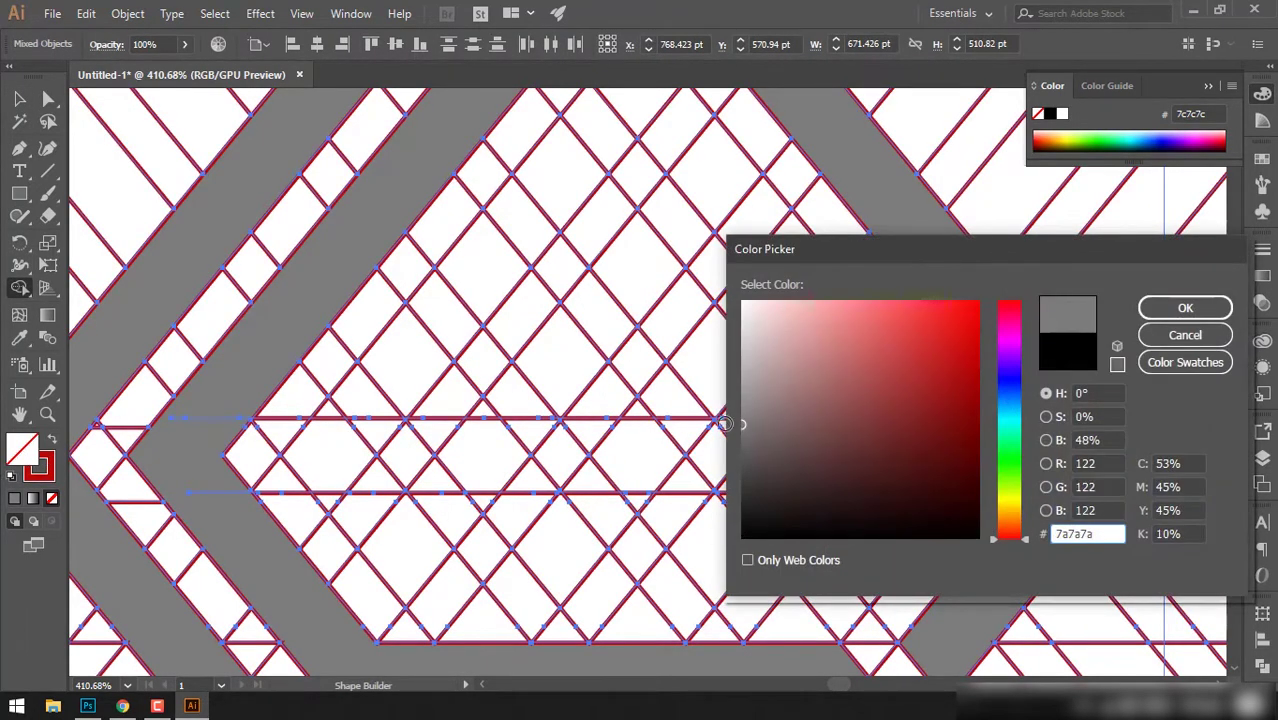
pyautogui.click(1164, 311)
pyautogui.moveTo(318, 474); pyautogui.dragTo(1033, 485)
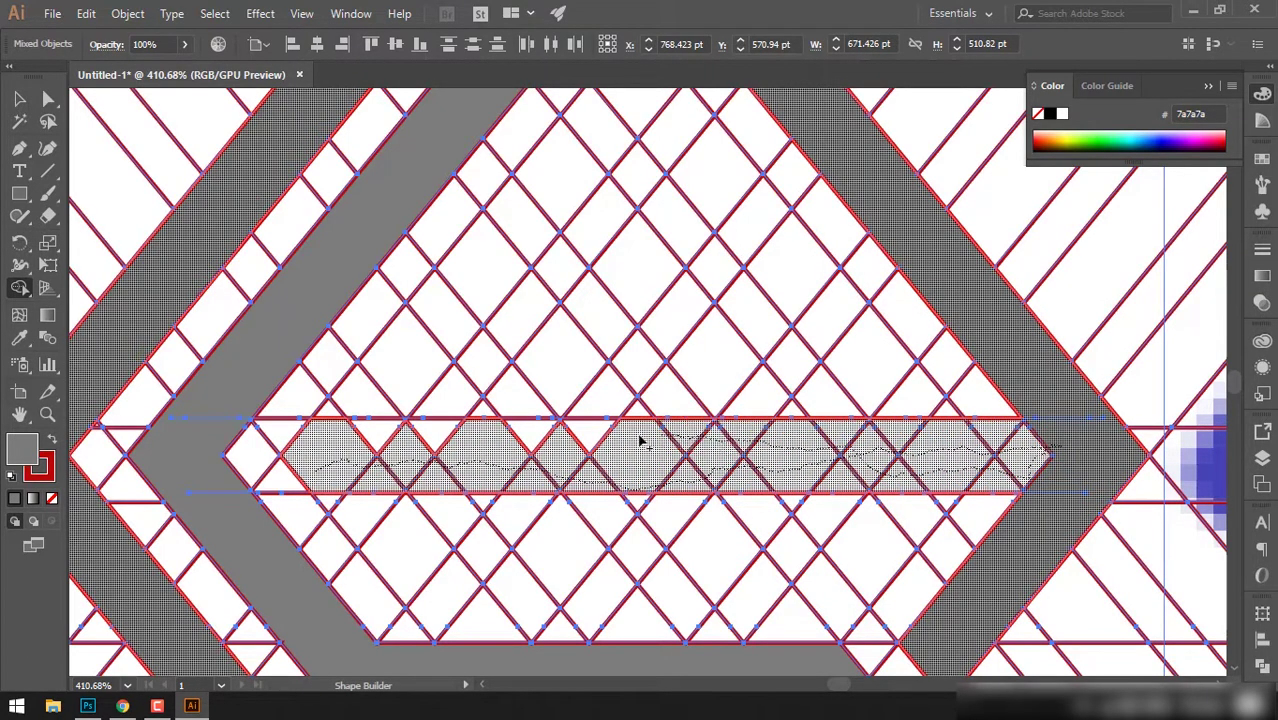
pyautogui.moveTo(855, 457); pyautogui.dragTo(350, 450)
pyautogui.hotkey('ctrl', 'shift', 'a')
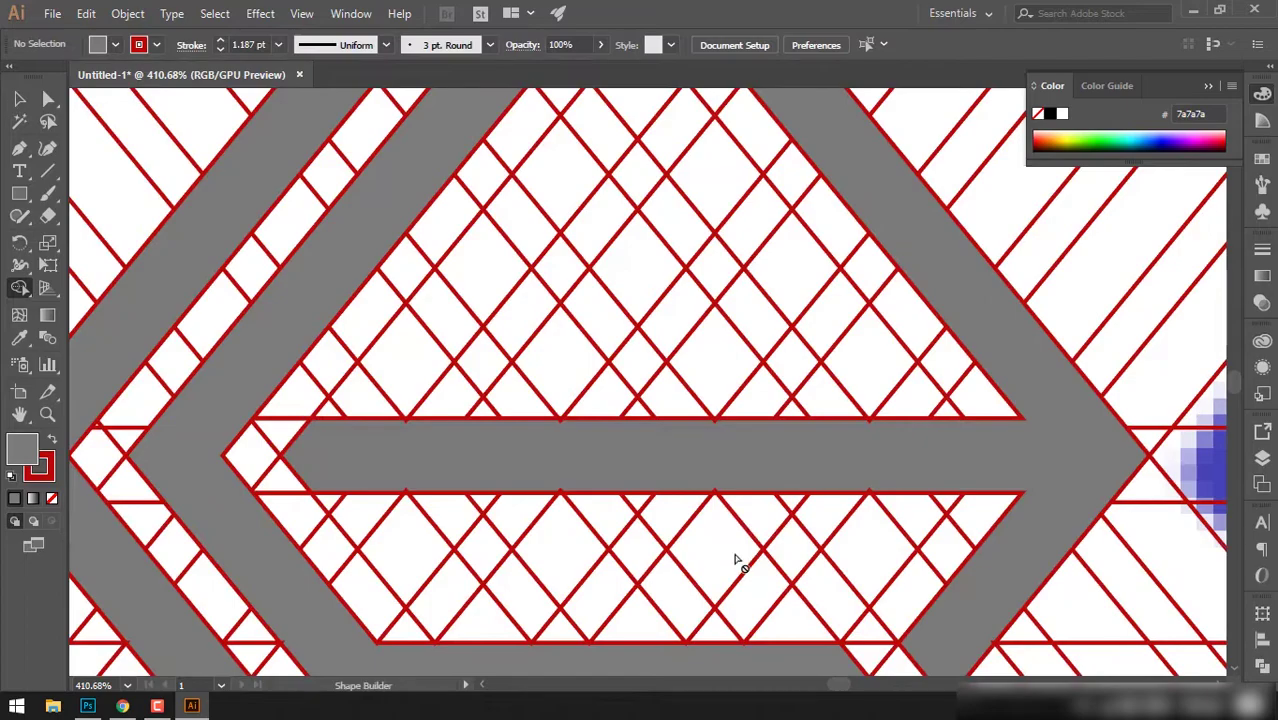
pyautogui.scroll(-5, 710, 559)
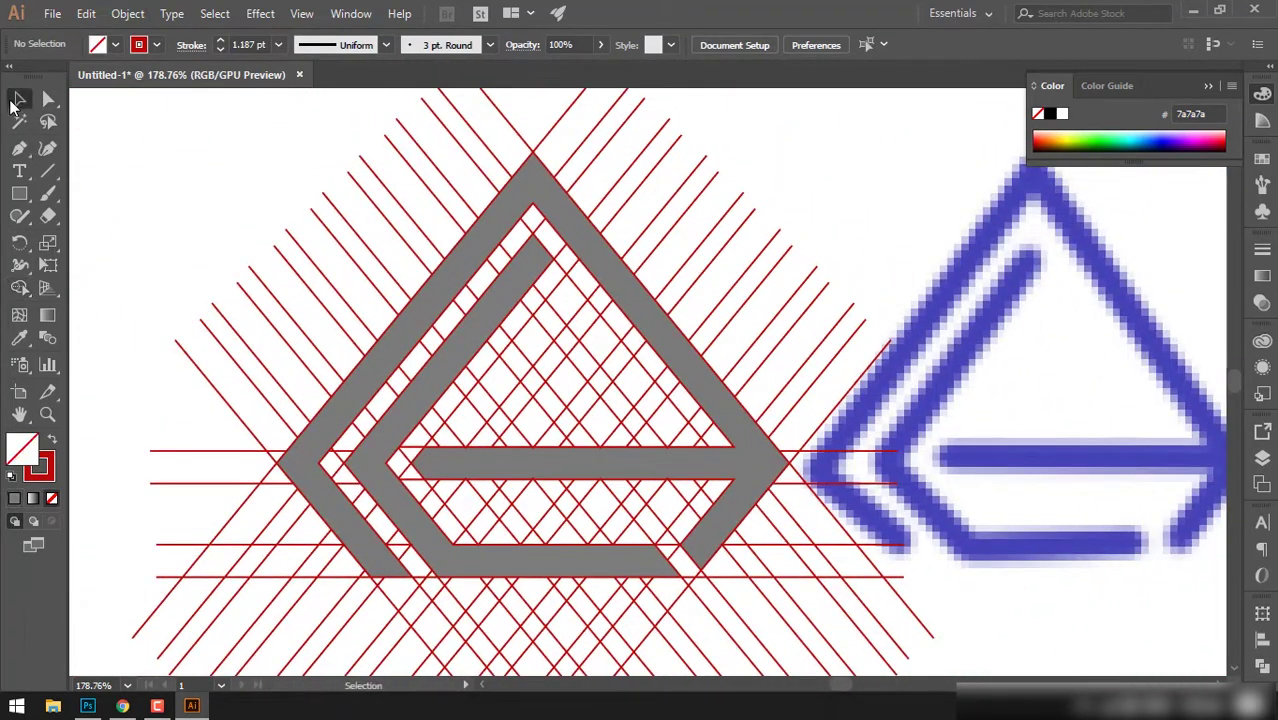
# Cut the grey logo path, delete all red construction lines, then paste the logo back
pyautogui.hotkey('ctrl', 'a')
pyautogui.click(48, 98)
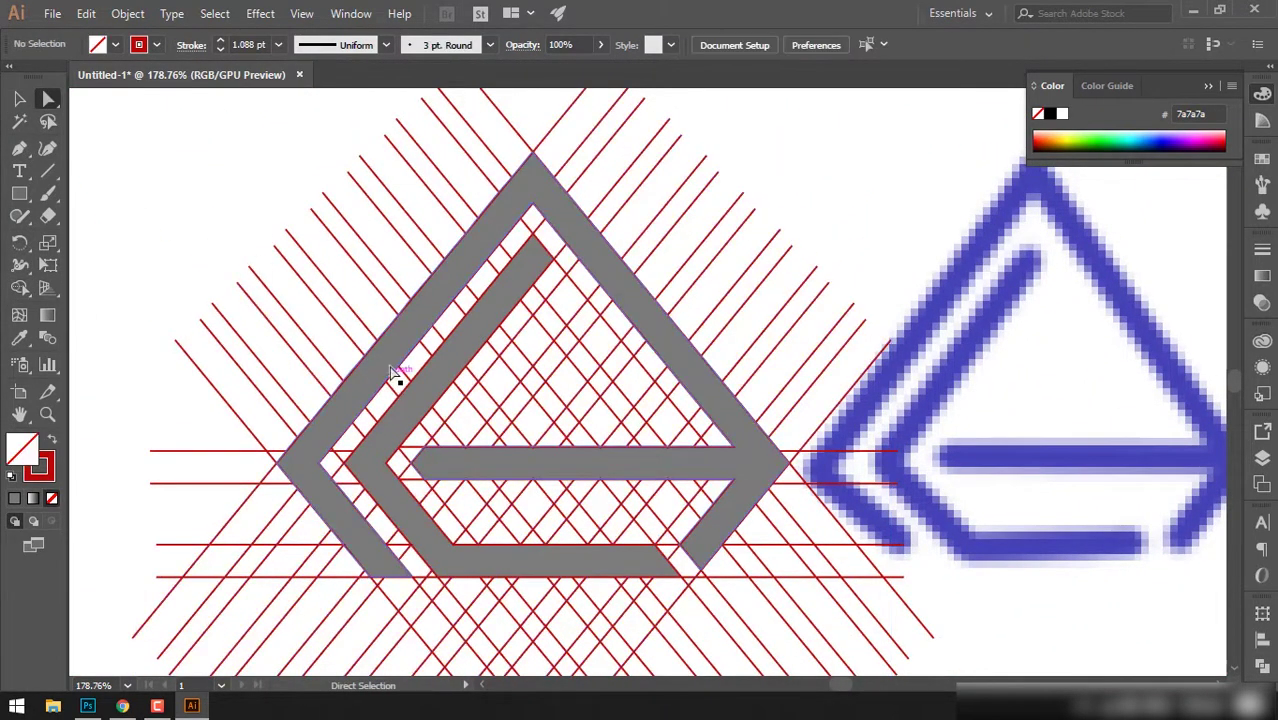
pyautogui.click(429, 377)
pyautogui.hotkey('ctrl', 'x')
pyautogui.hotkey('ctrl', 'a')
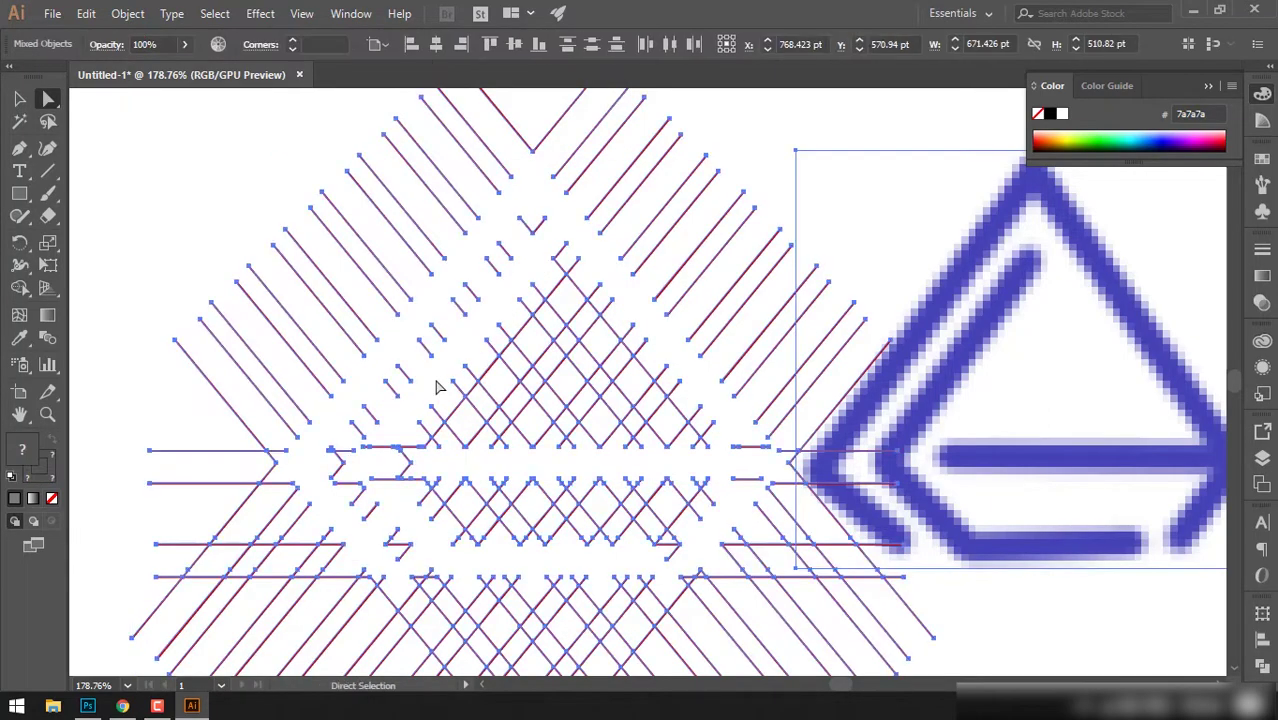
pyautogui.press('Delete')
pyautogui.hotkey('ctrl', 'v')
pyautogui.click(19, 98)
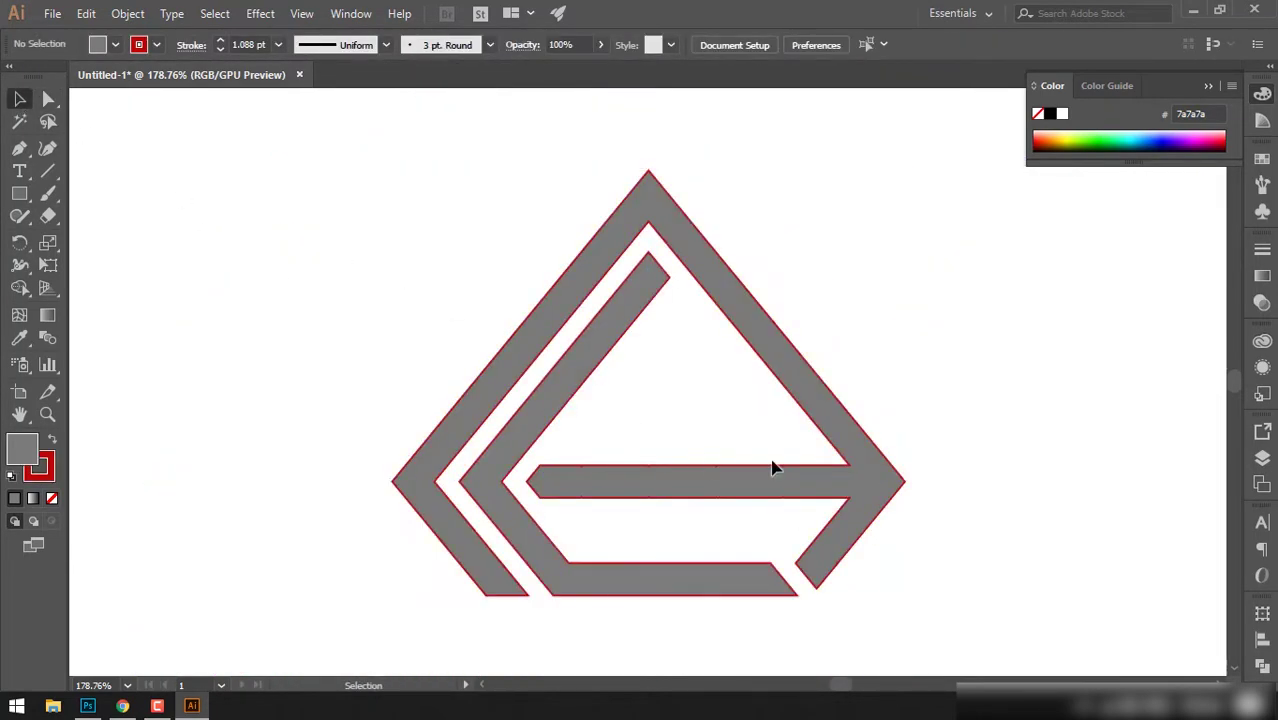
# Give the logo shape no stroke and an 828282 grey fill
pyautogui.scroll(-3, 770, 465)
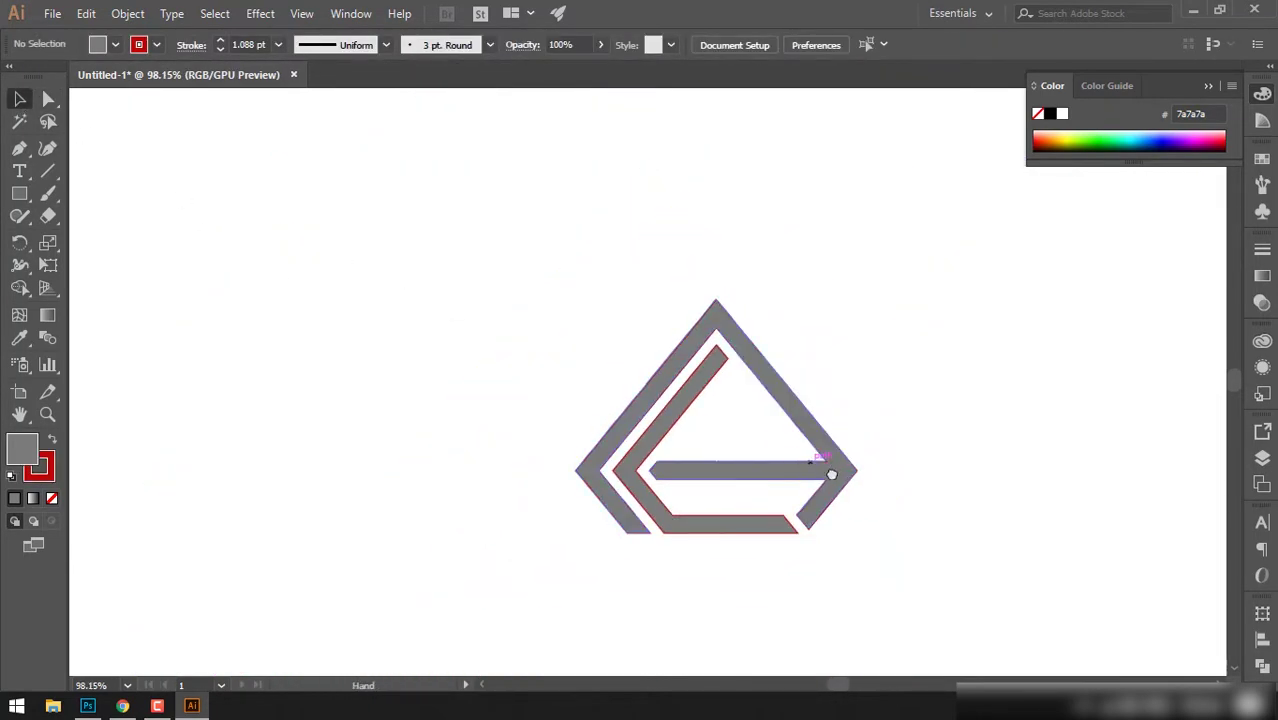
pyautogui.click(54, 505)
pyautogui.doubleClick(24, 450)
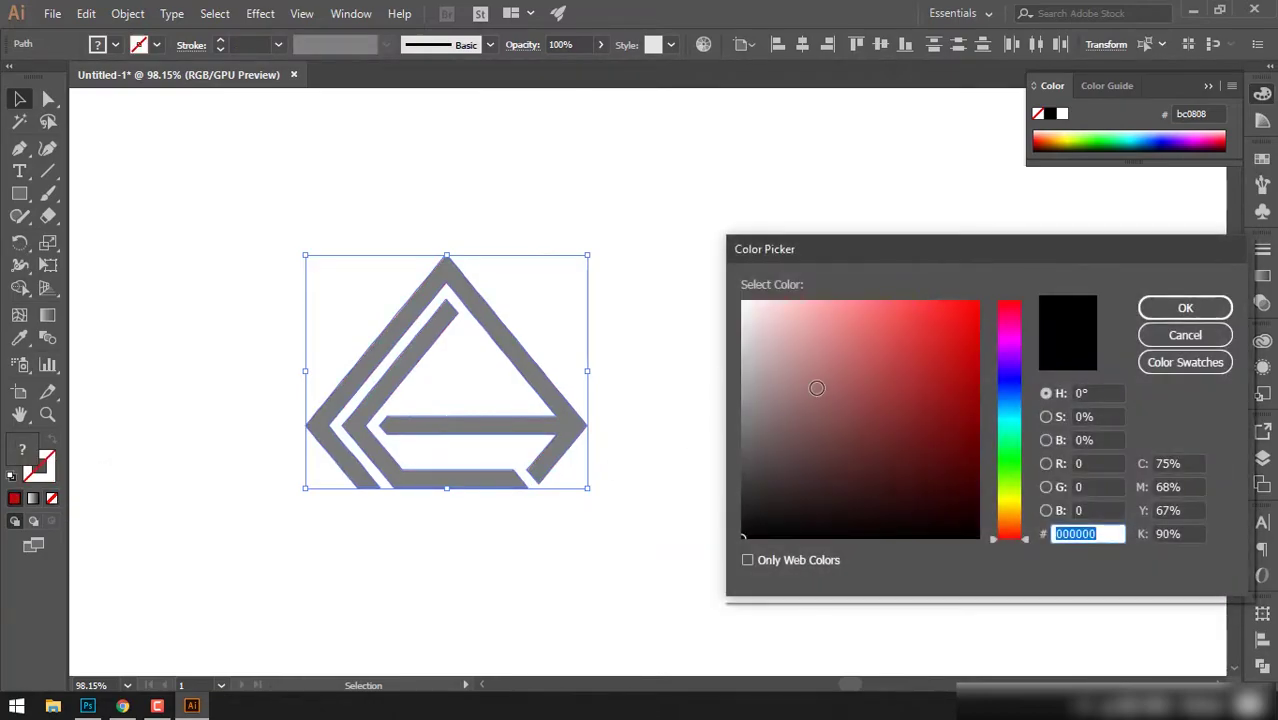
pyautogui.click(1140, 312)
pyautogui.click(709, 333)
pyautogui.moveTo(556, 456)
pyautogui.mouseDown()
pyautogui.moveTo(895, 540)
pyautogui.moveTo(585, 460)
pyautogui.mouseUp()
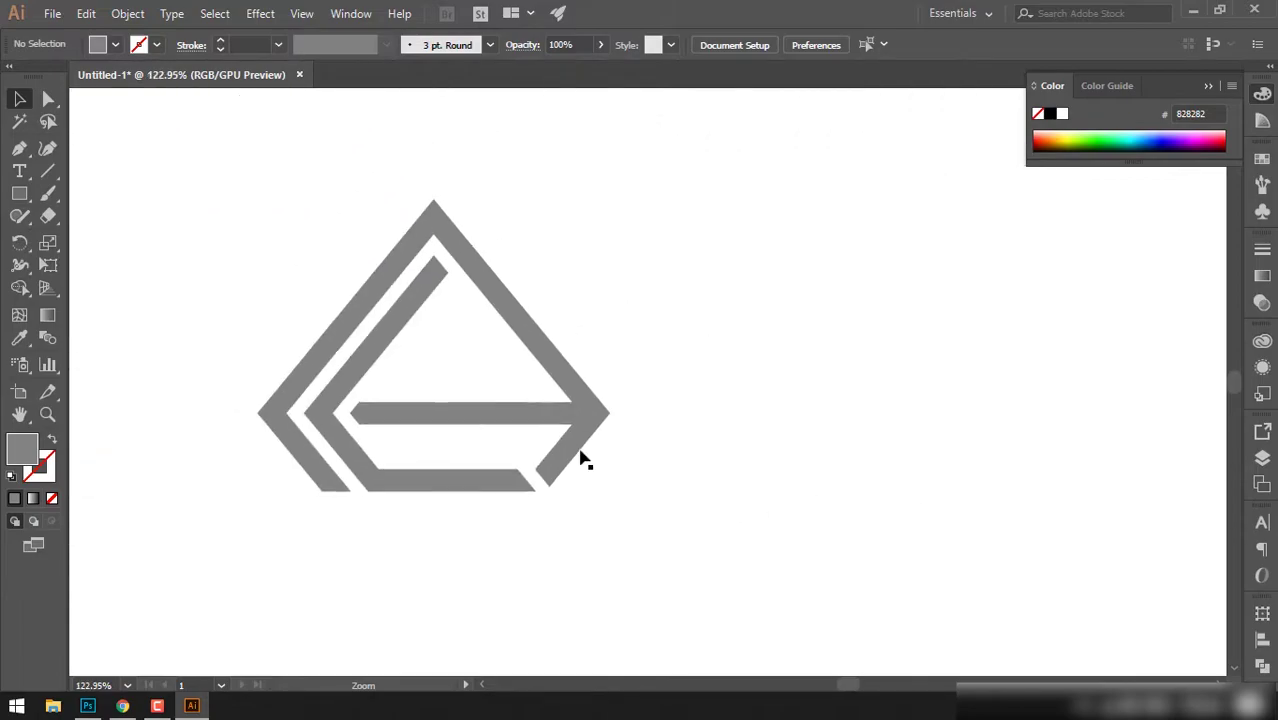
pyautogui.click(370, 452)
pyautogui.press('o')
pyautogui.moveTo(634, 376); pyautogui.dragTo(633, 379)
pyautogui.press('v')
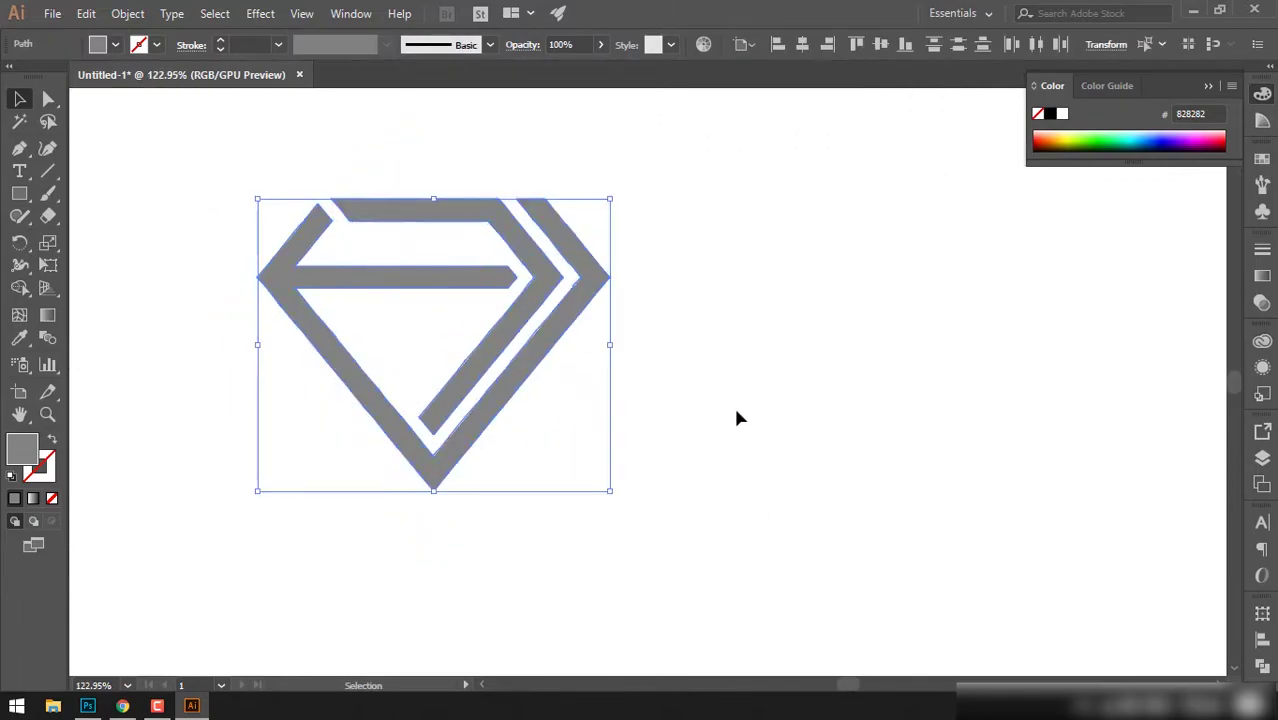
pyautogui.click(733, 403)
pyautogui.press('z')
pyautogui.moveTo(733, 403); pyautogui.dragTo(432, 428)
pyautogui.moveTo(690, 445); pyautogui.dragTo(729, 445)
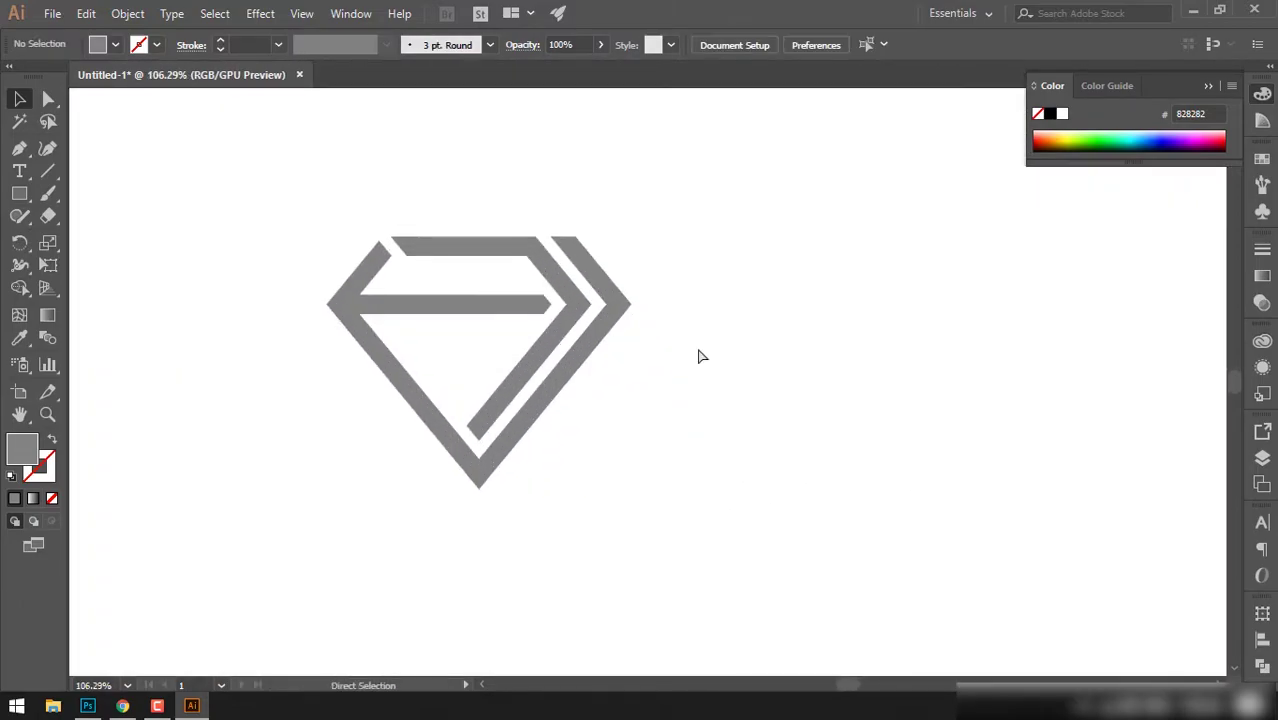
pyautogui.hotkey('ctrl', 'a')
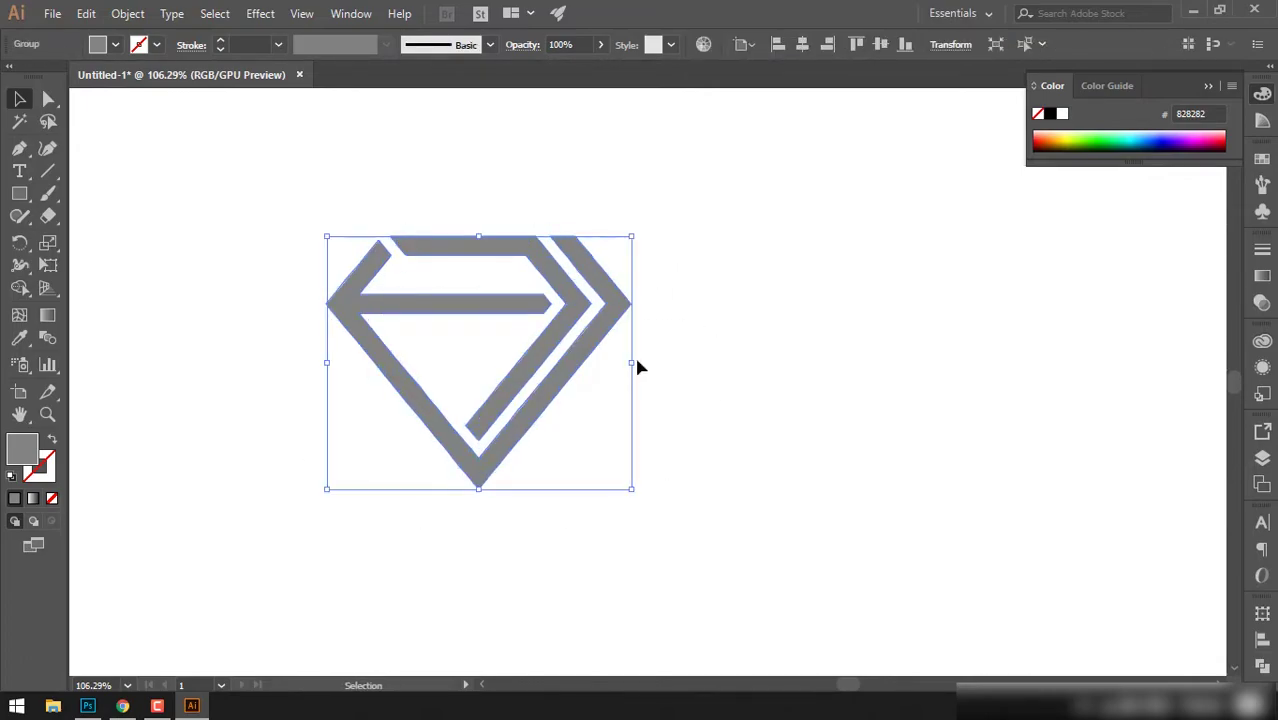
pyautogui.moveTo(639, 362); pyautogui.dragTo(307, 362)
pyautogui.click(655, 472)
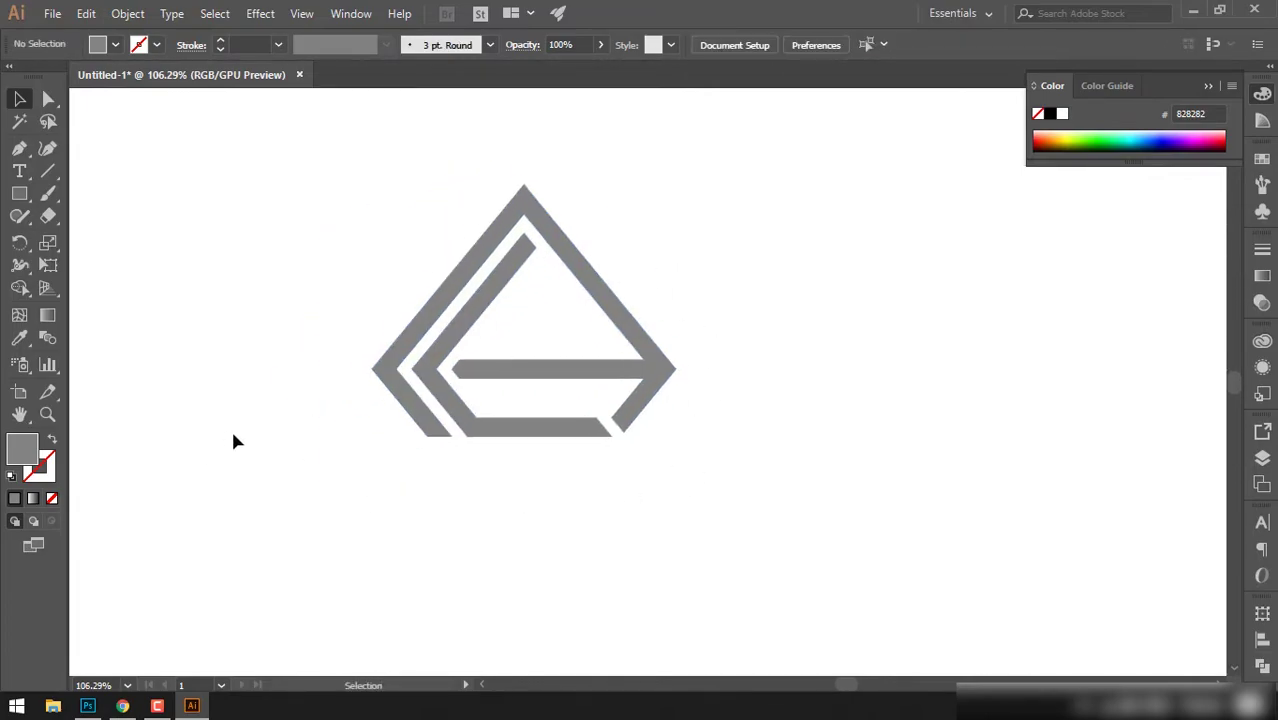
pyautogui.press('t')
pyautogui.click(385, 531)
pyautogui.write('Admire Lavish')
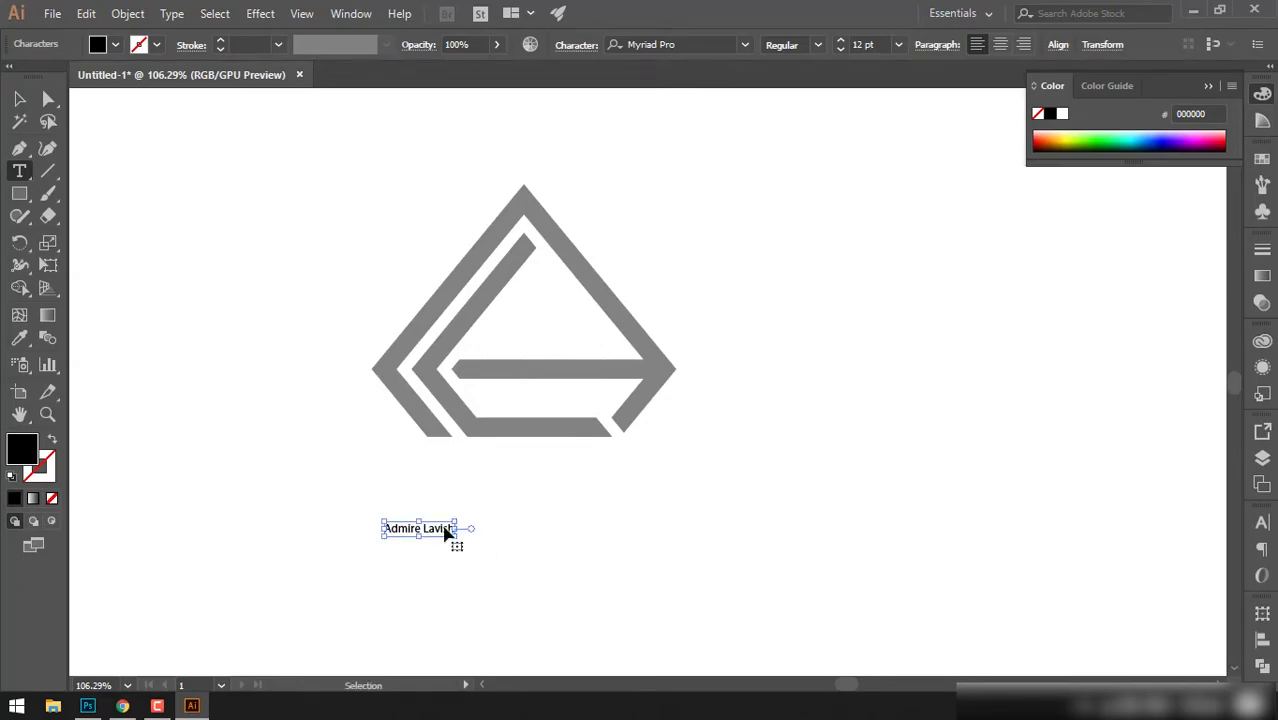
# Enlarge the 'Admire Lavish' text under the mark and set it in Poor Richard small caps
pyautogui.moveTo(447, 533); pyautogui.dragTo(707, 573)
pyautogui.moveTo(633, 556); pyautogui.dragTo(662, 470)
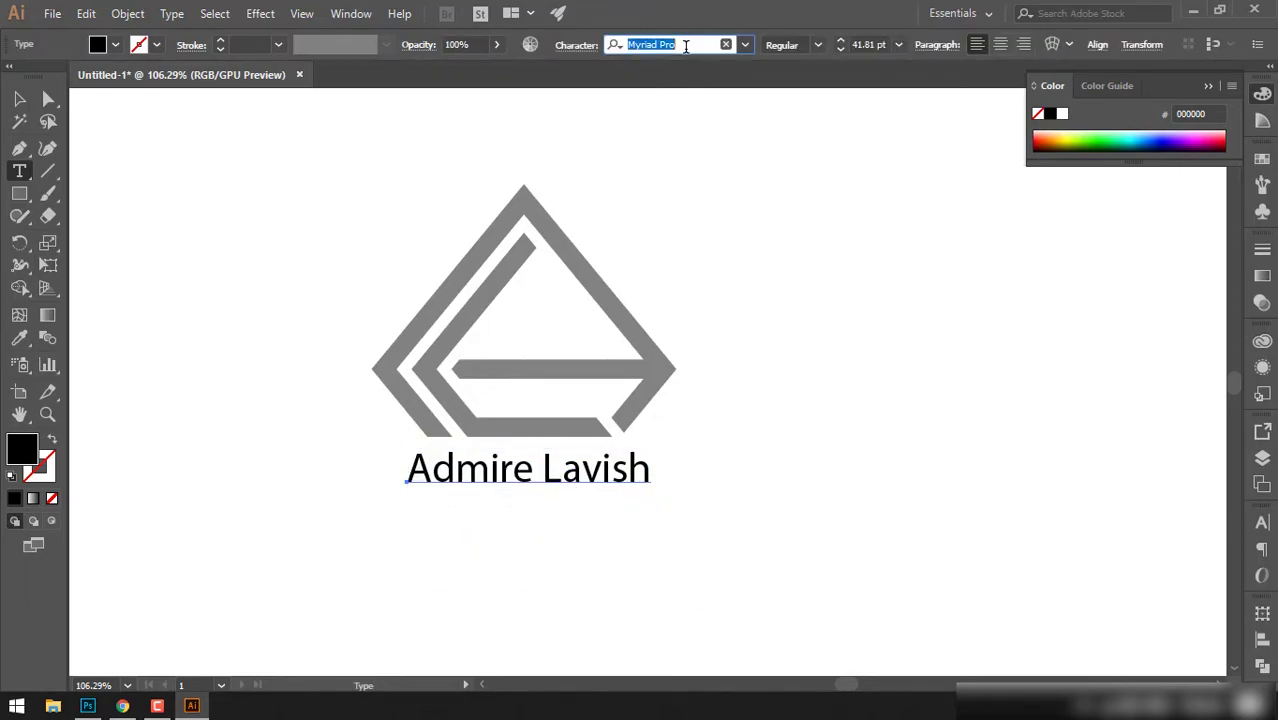
pyautogui.press('Down')
pyautogui.press('Down')
pyautogui.press('Down')
pyautogui.press('Down')
pyautogui.press('Down')
pyautogui.press('Down')
pyautogui.press('Down')
pyautogui.press('Down')
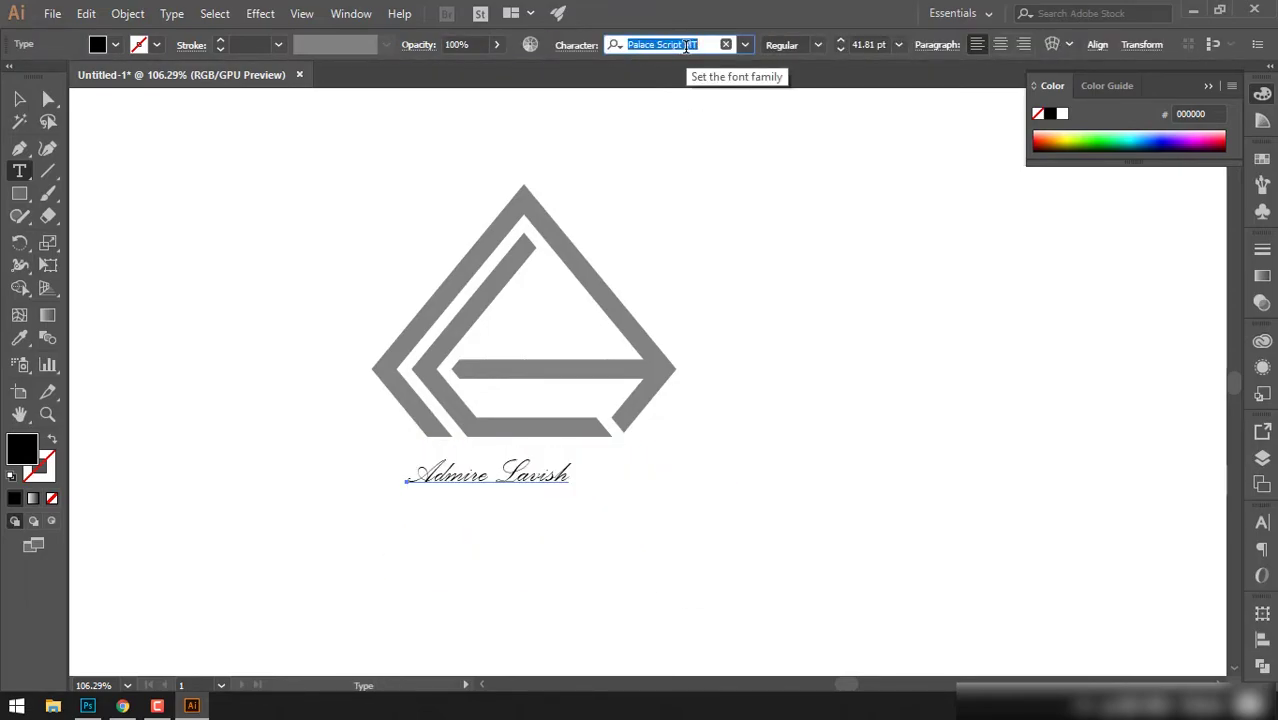
pyautogui.press('Down')
pyautogui.press('Down')
pyautogui.press('Down')
pyautogui.press('Down')
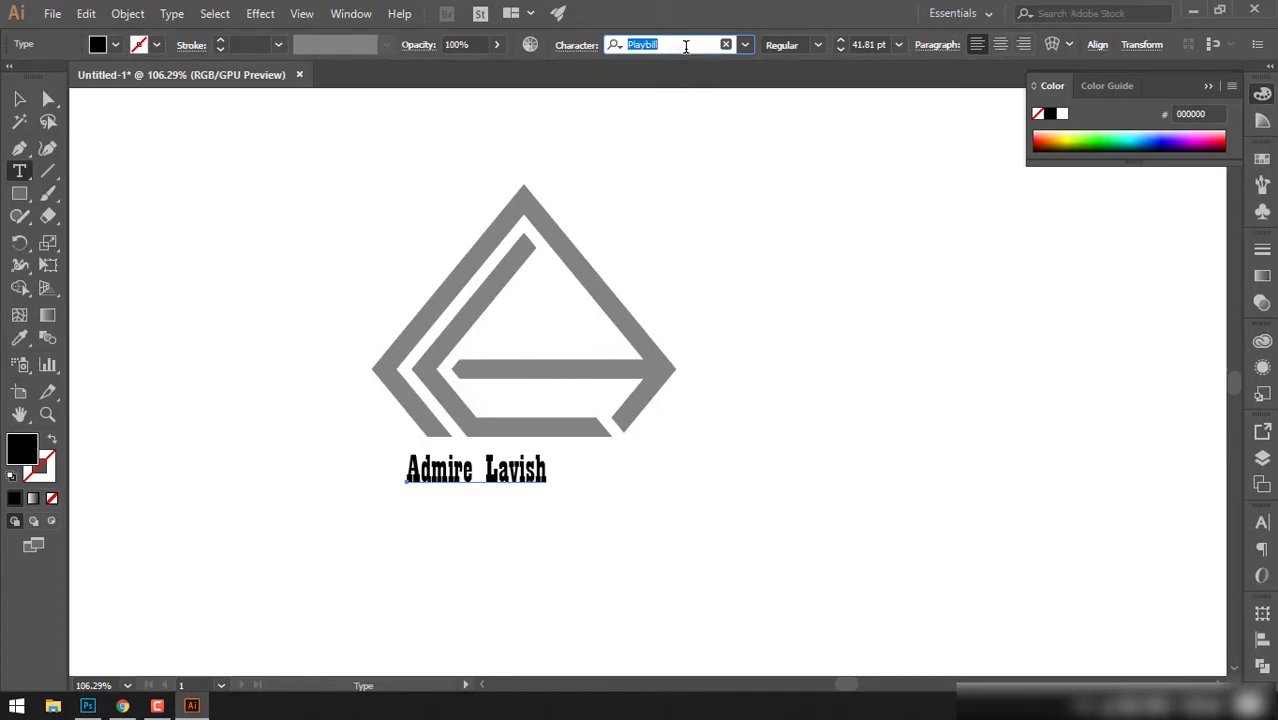
pyautogui.press('Down')
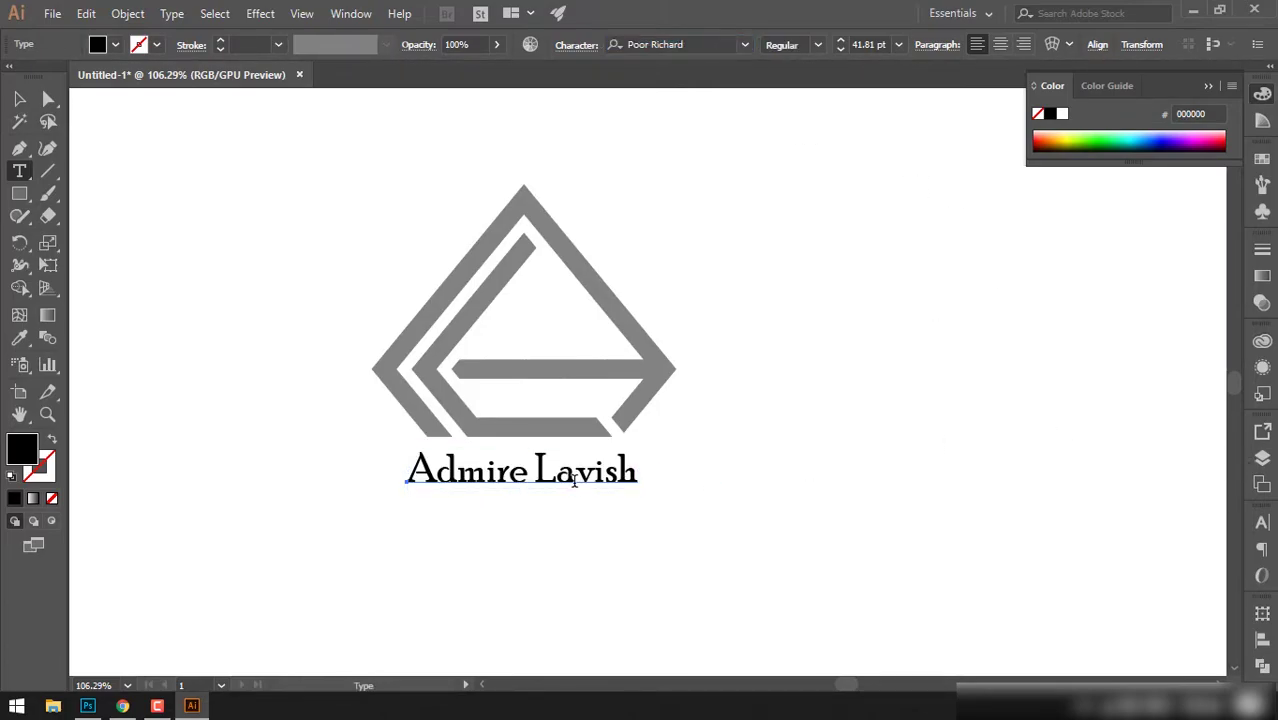
pyautogui.click(1262, 522)
pyautogui.click(1073, 646)
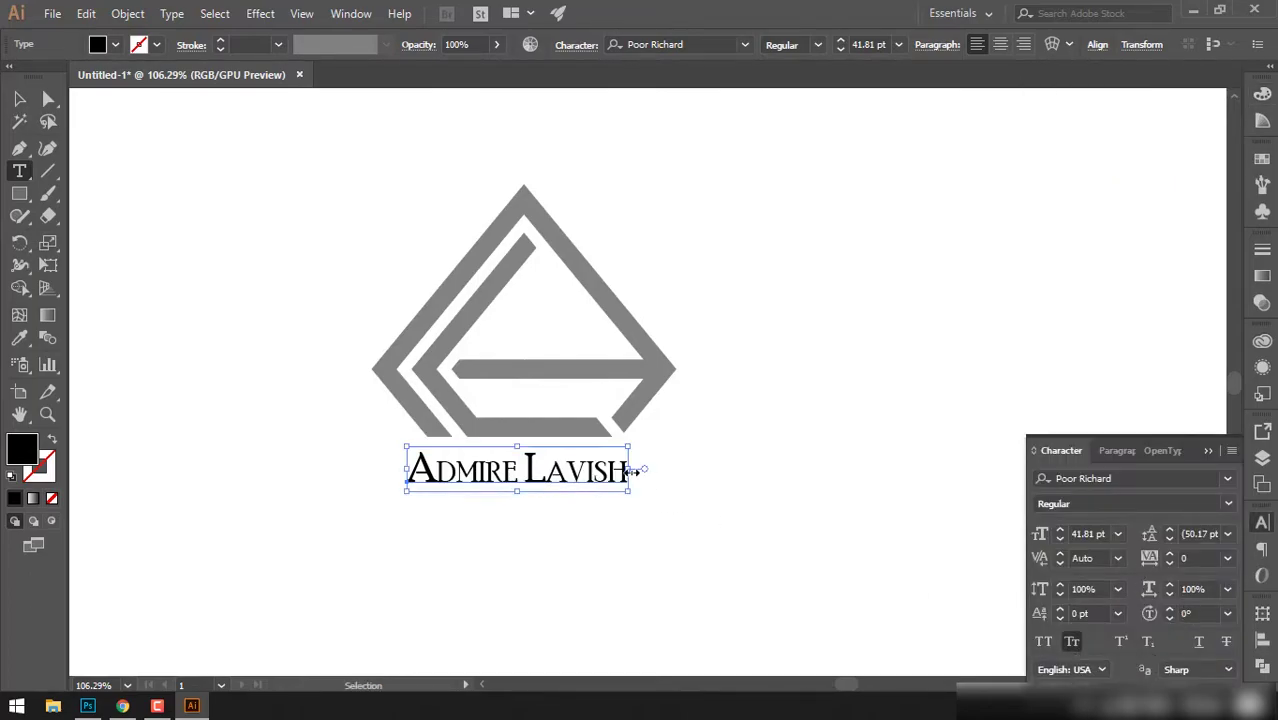
# Enlarge the wordmark to 83.54 pt, shift it left under the diamond, and shrink the diamond mark
pyautogui.moveTo(633, 490); pyautogui.dragTo(848, 515)
pyautogui.moveTo(718, 497); pyautogui.dragTo(625, 497)
pyautogui.click(622, 402)
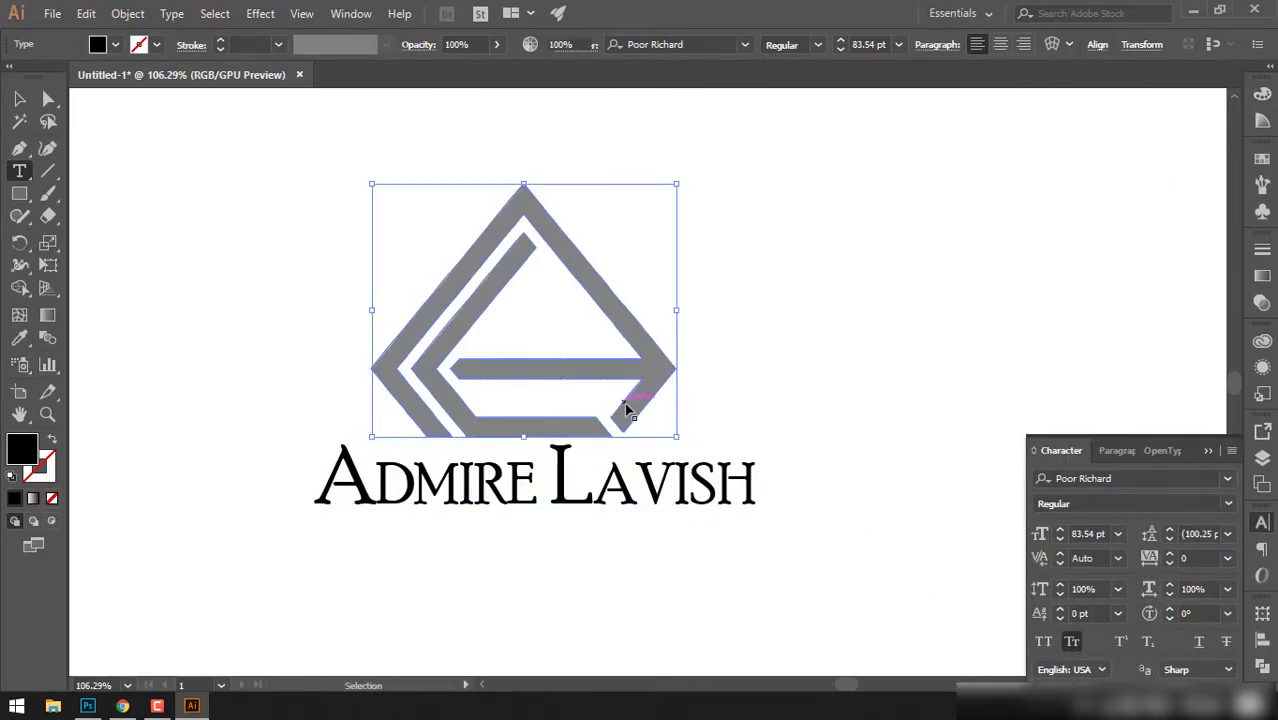
pyautogui.moveTo(524, 184); pyautogui.dragTo(528, 266)
pyautogui.click(762, 395)
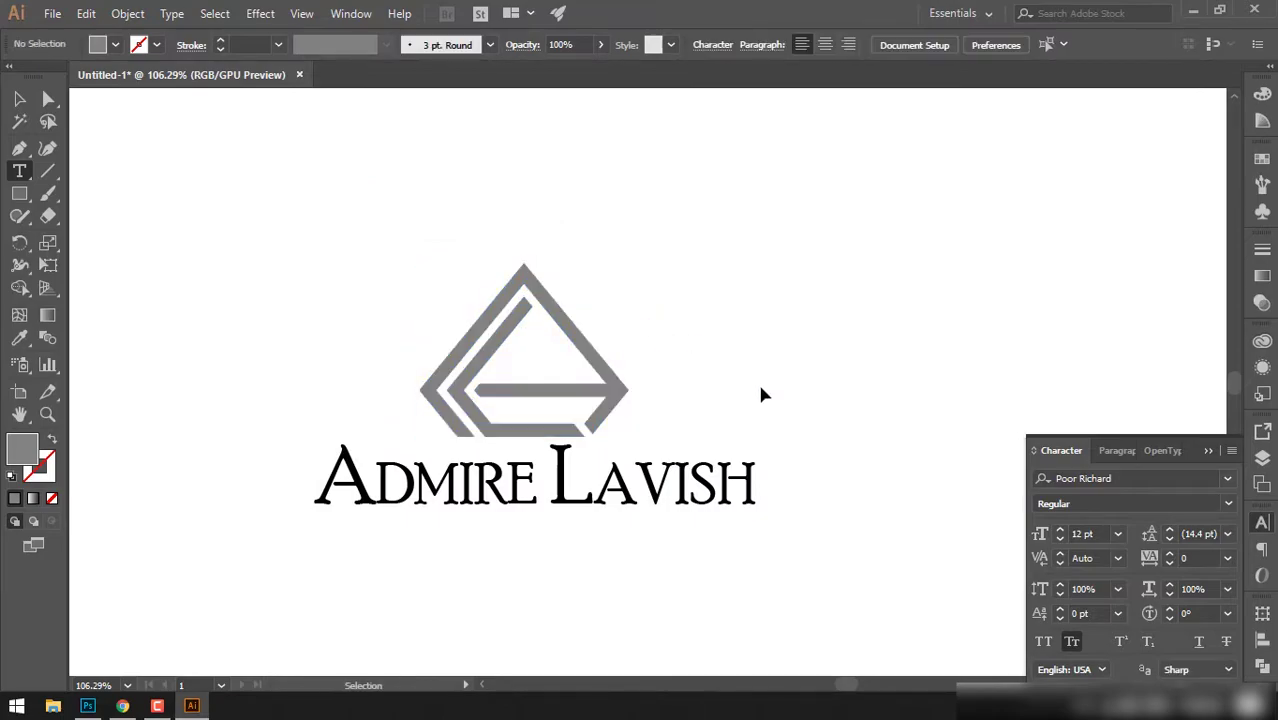
# Start a new point text object below the ADMIRE LAVISH wordmark
pyautogui.click(561, 490)
pyautogui.hotkey('shift', 'Home')
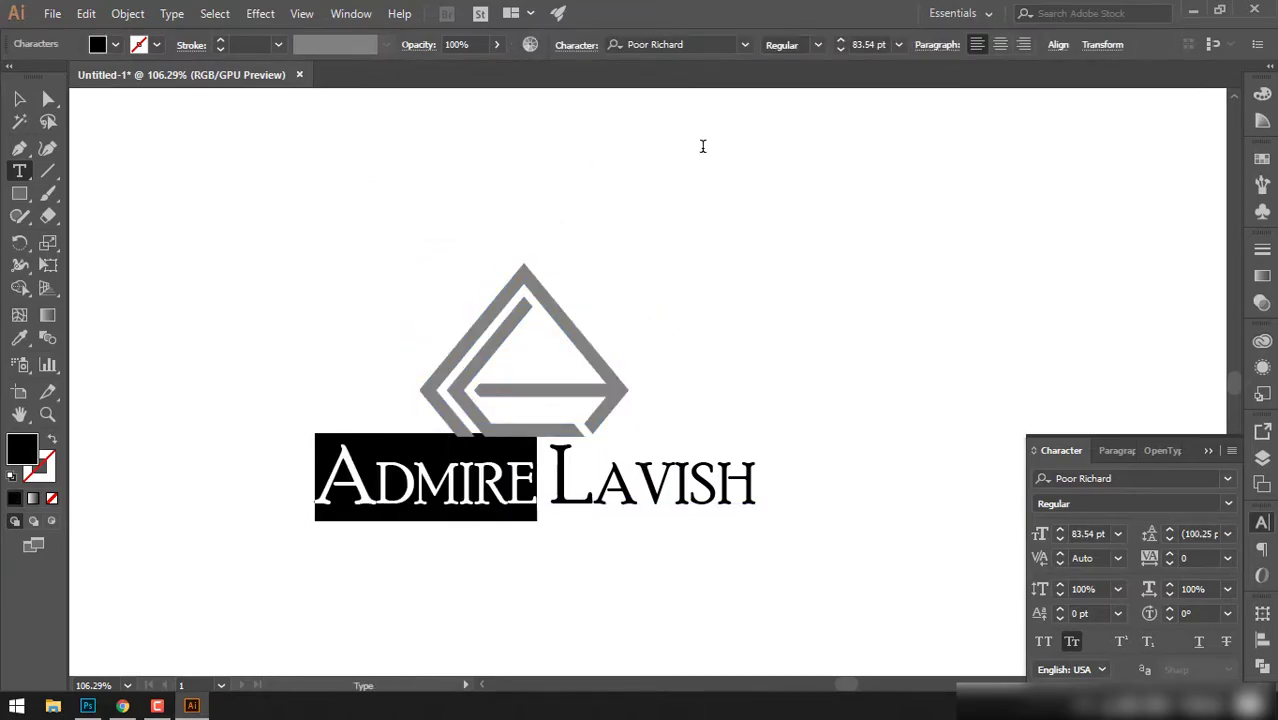
pyautogui.press('Escape')
pyautogui.click(640, 565)
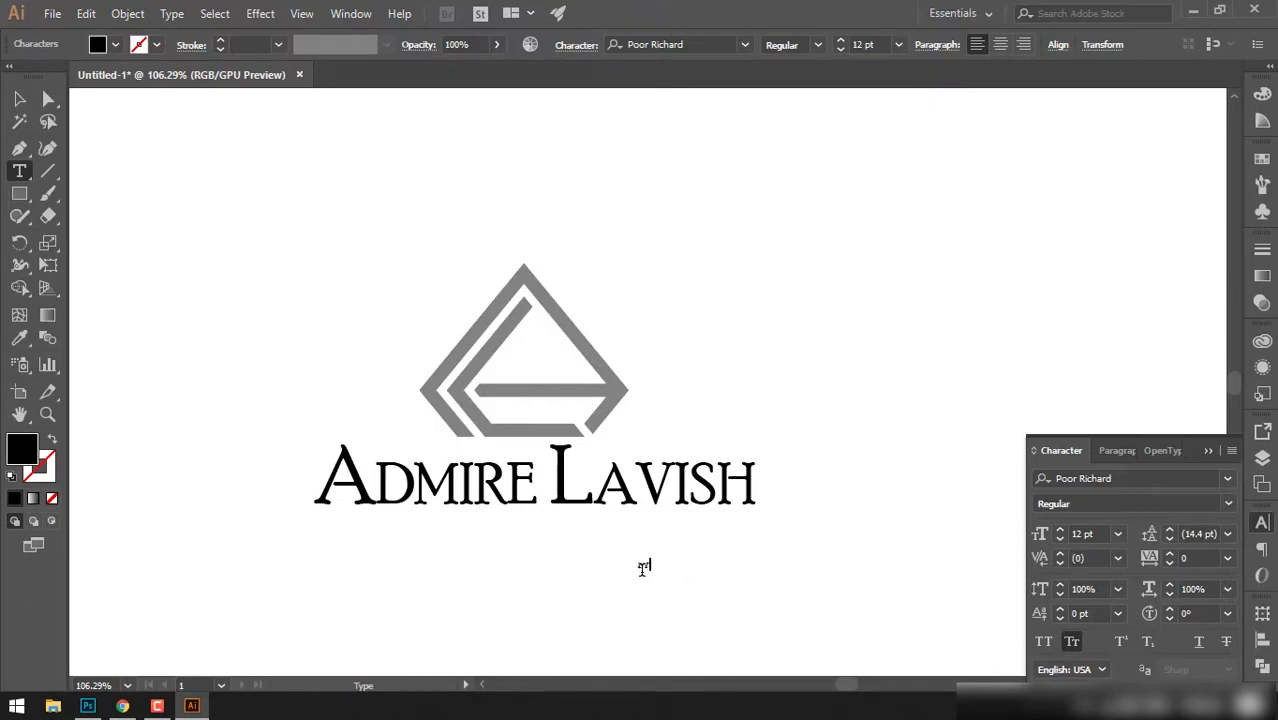
pyautogui.write('SM')
# Scale the 'by S.M' tagline to 38.28 pt, turn off small caps, and browse fonts by class
pyautogui.press('Escape')
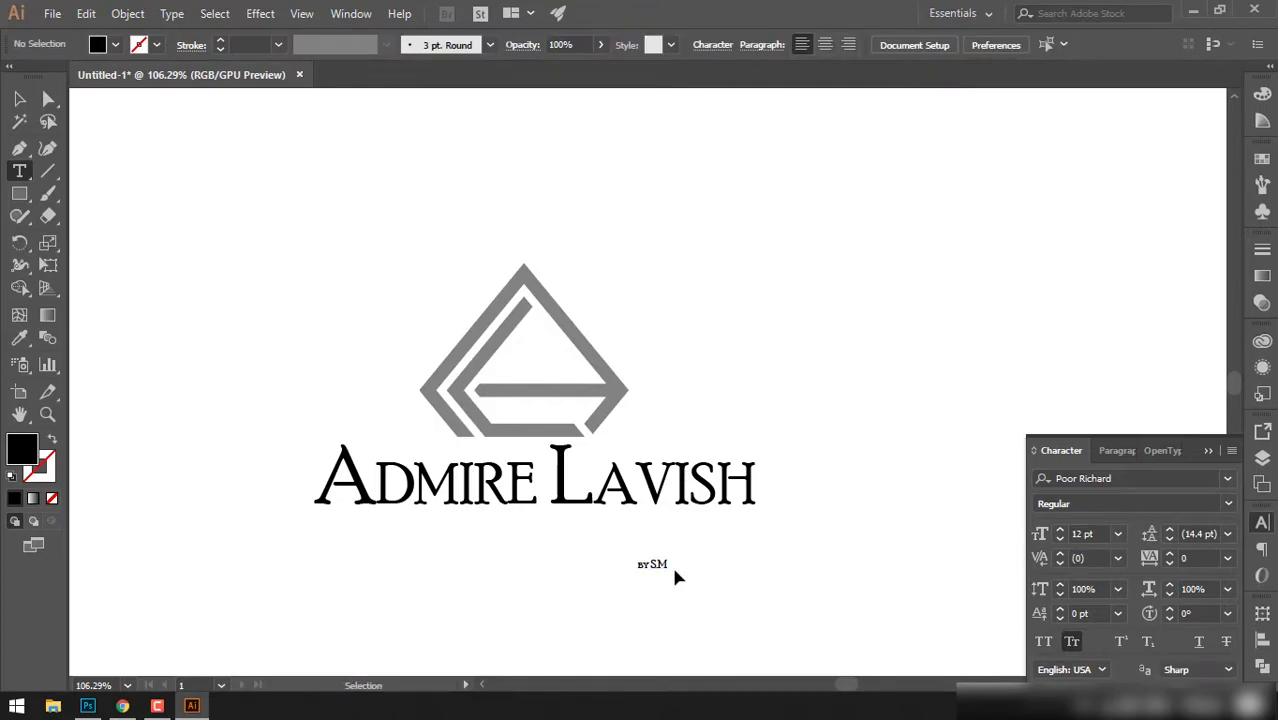
pyautogui.click(676, 566)
pyautogui.moveTo(683, 575)
pyautogui.mouseDown()
pyautogui.moveTo(729, 598)
pyautogui.moveTo(726, 544)
pyautogui.mouseUp()
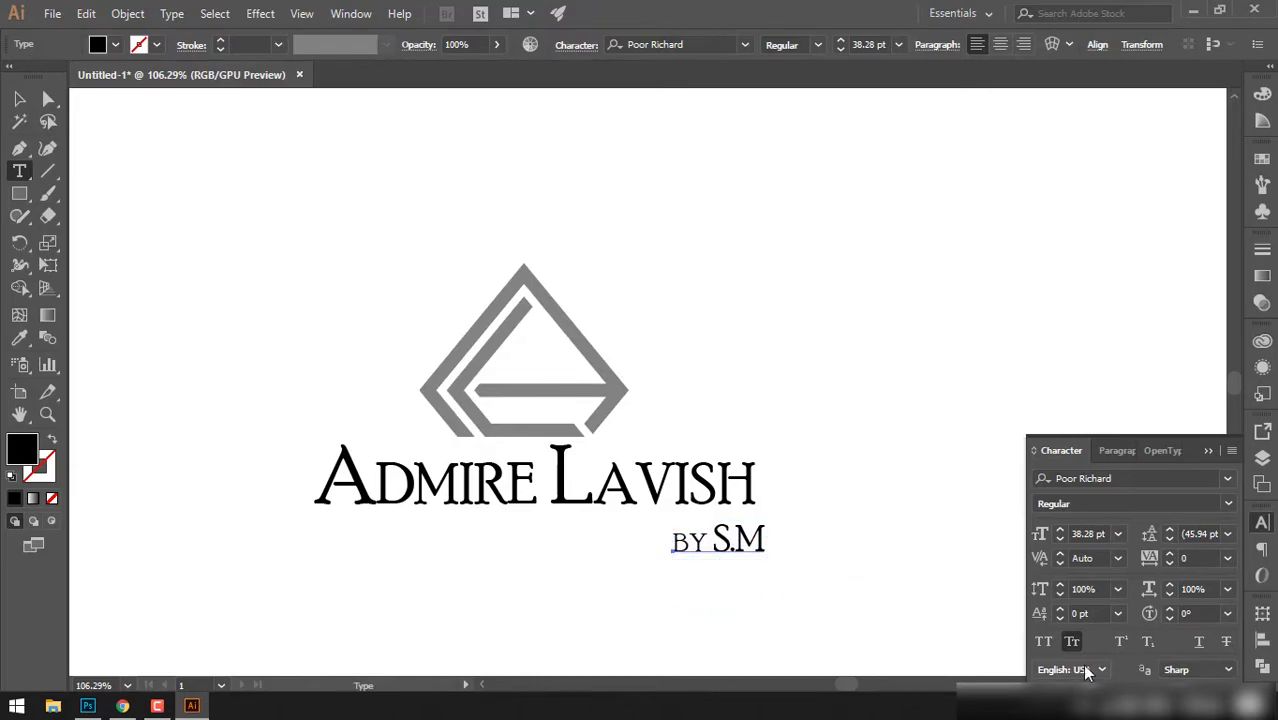
pyautogui.click(1071, 641)
pyautogui.click(680, 44)
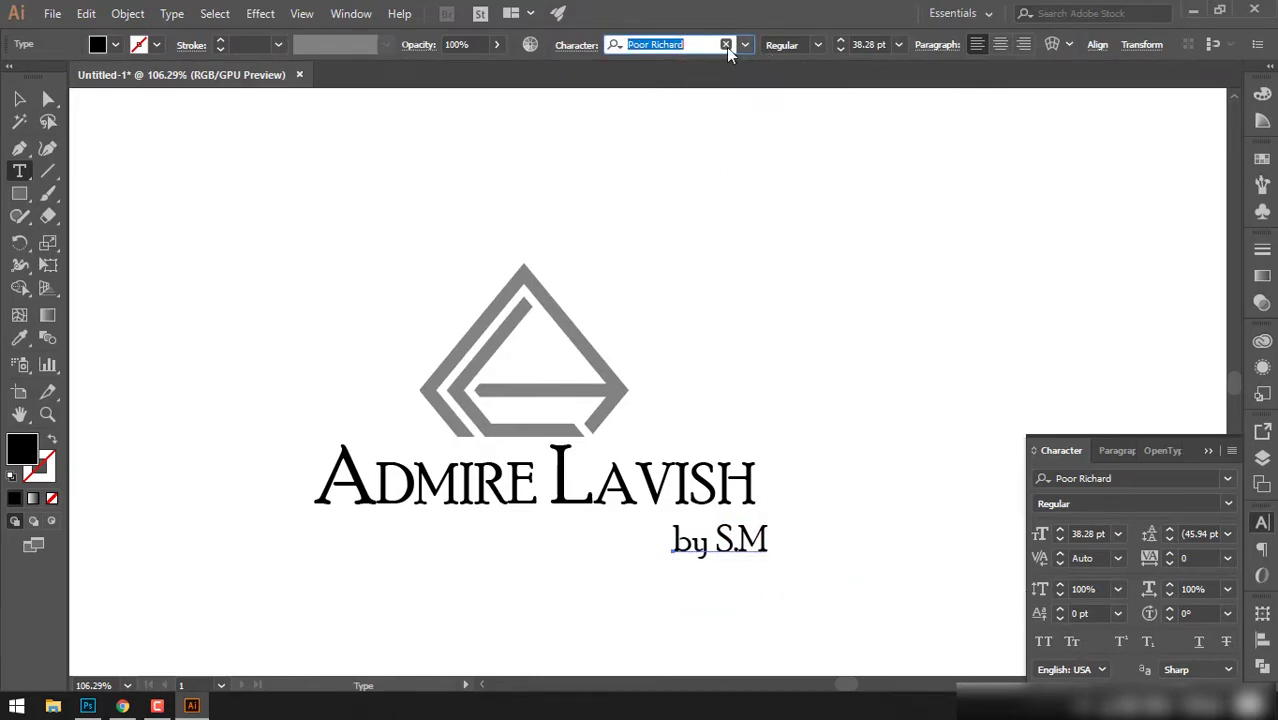
pyautogui.click(745, 44)
pyautogui.click(693, 72)
# Apply the Rage Italic script font to the 'by S.M' tagline and tuck it under LAVISH
pyautogui.click(697, 181)
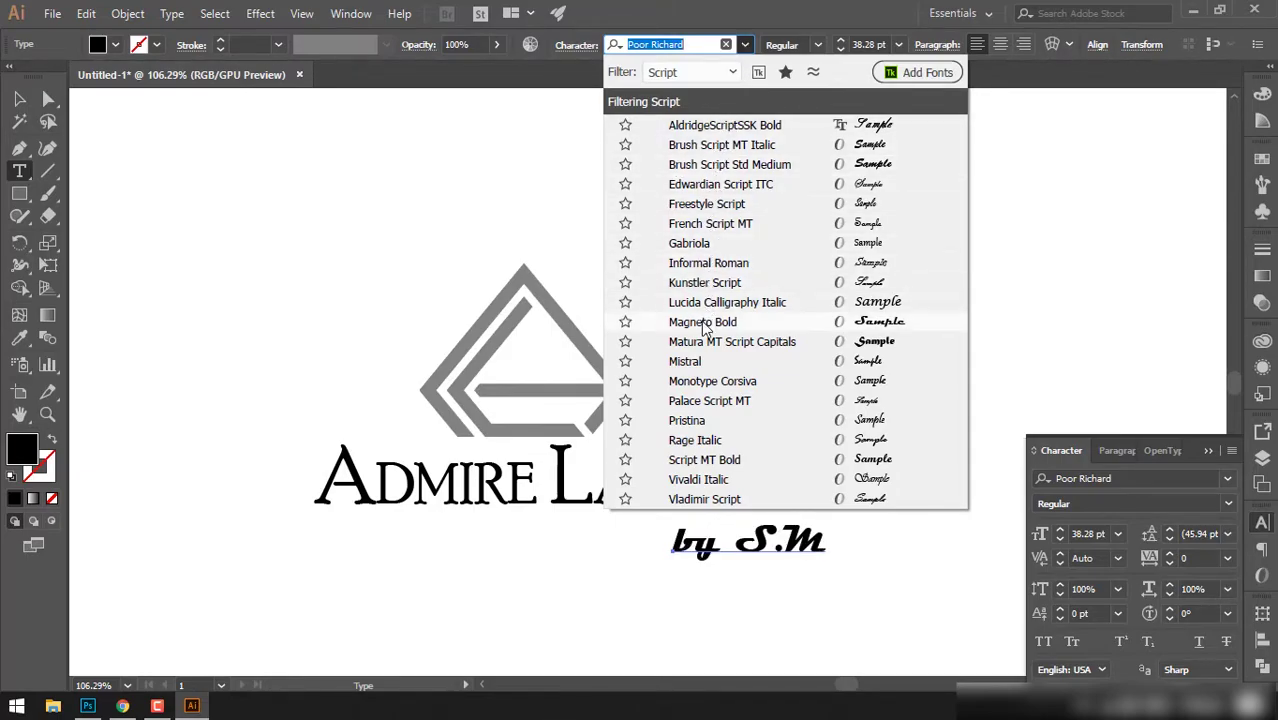
pyautogui.click(699, 443)
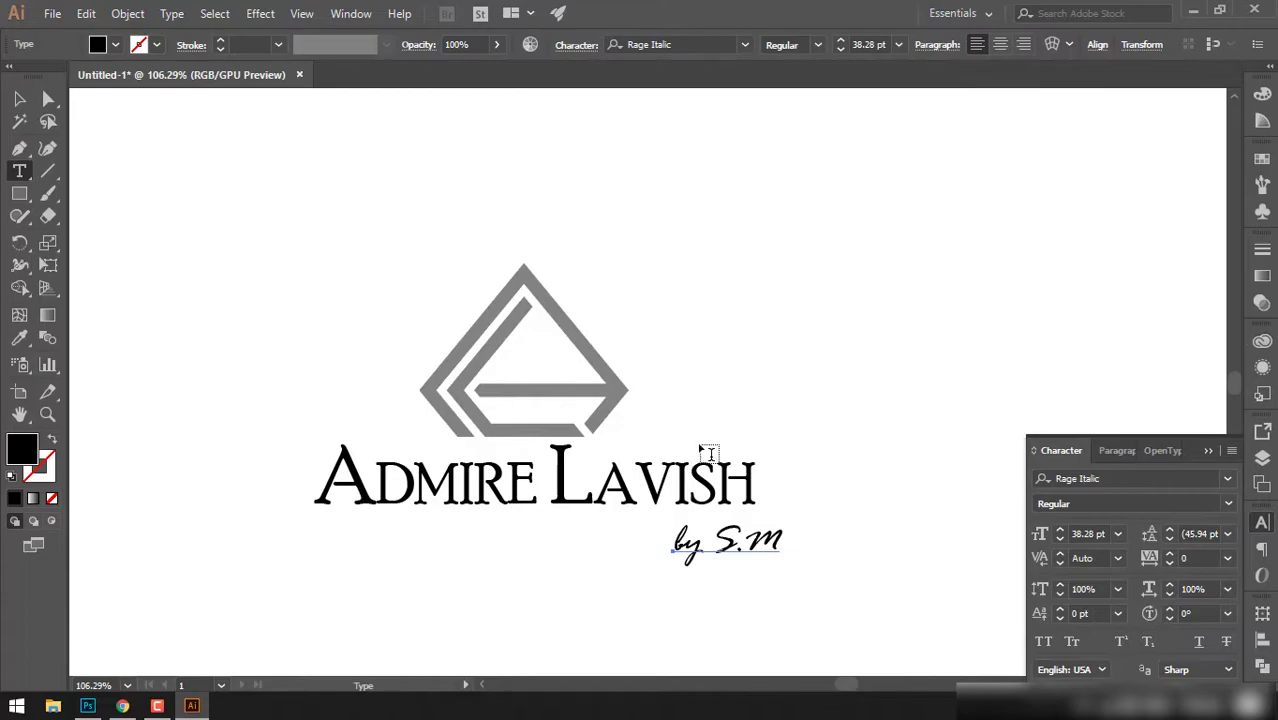
pyautogui.moveTo(757, 558); pyautogui.dragTo(735, 545)
pyautogui.click(419, 345)
# Load Adobe Color in the browser and search Explore for 'diamond' palettes
pyautogui.press('v')
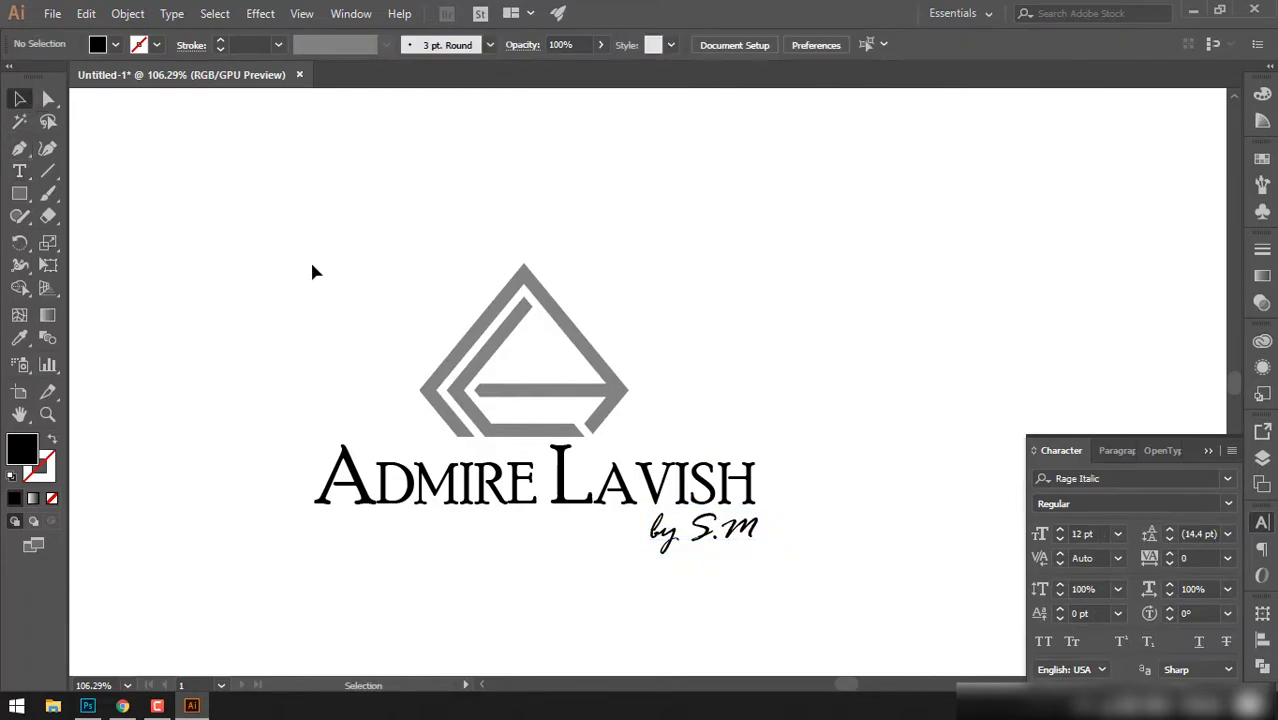
pyautogui.write('adobe color')
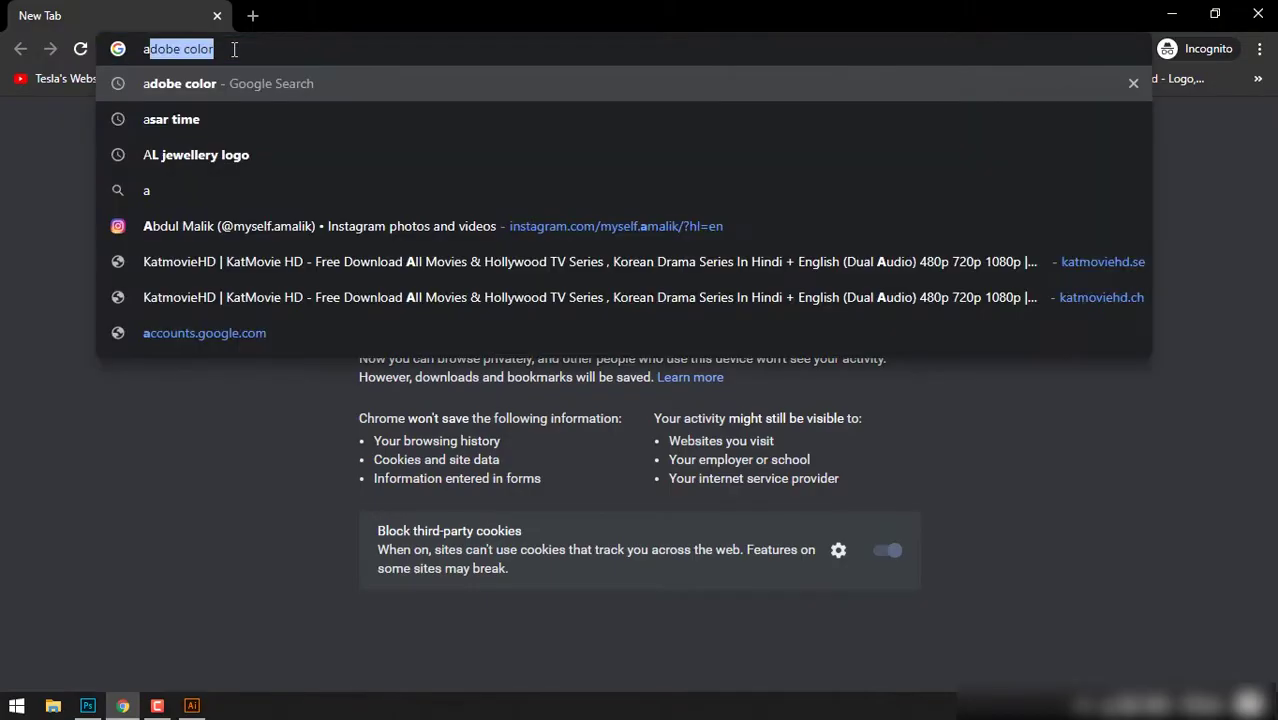
pyautogui.press('Return')
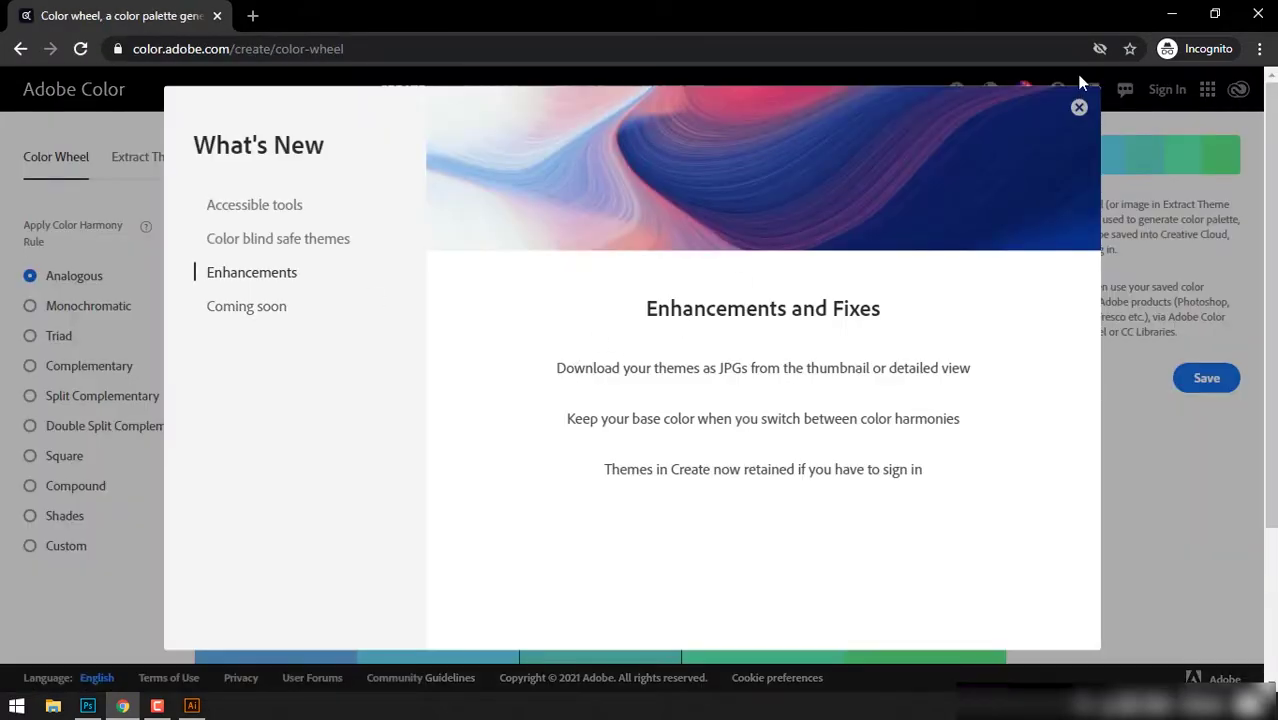
pyautogui.click(1080, 83)
pyautogui.click(473, 89)
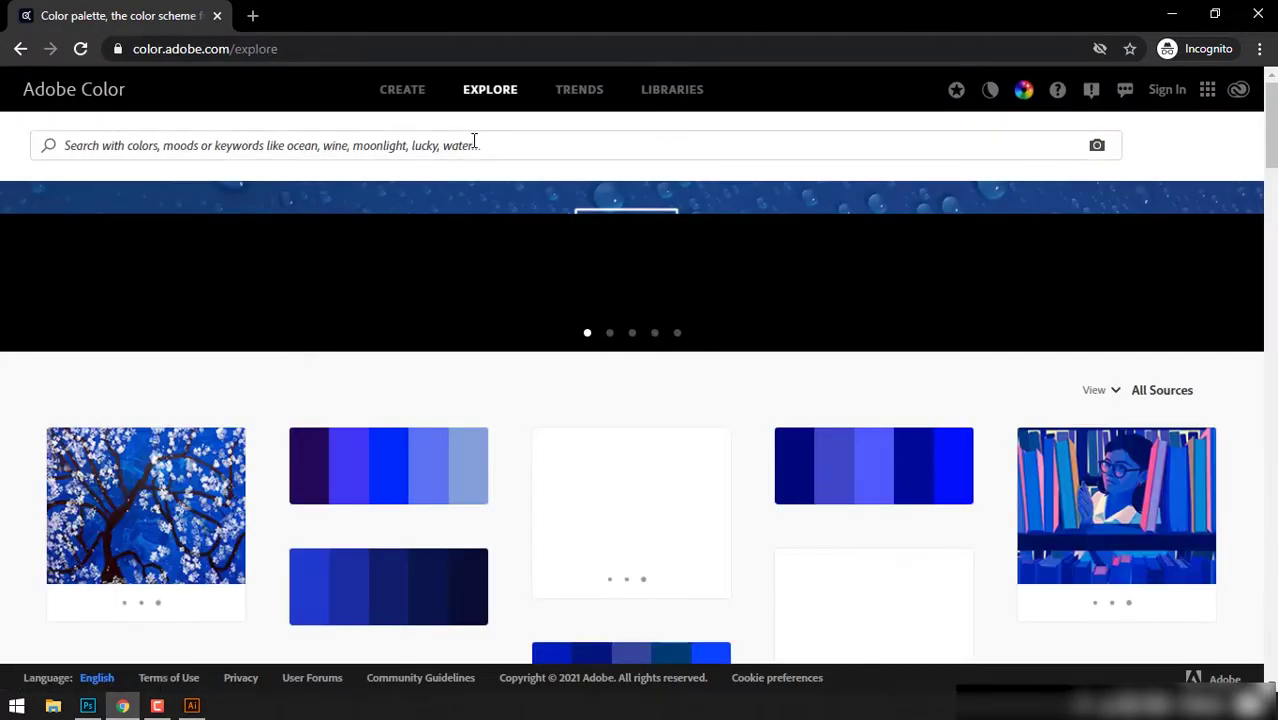
pyautogui.click(474, 140)
pyautogui.write('diamon')
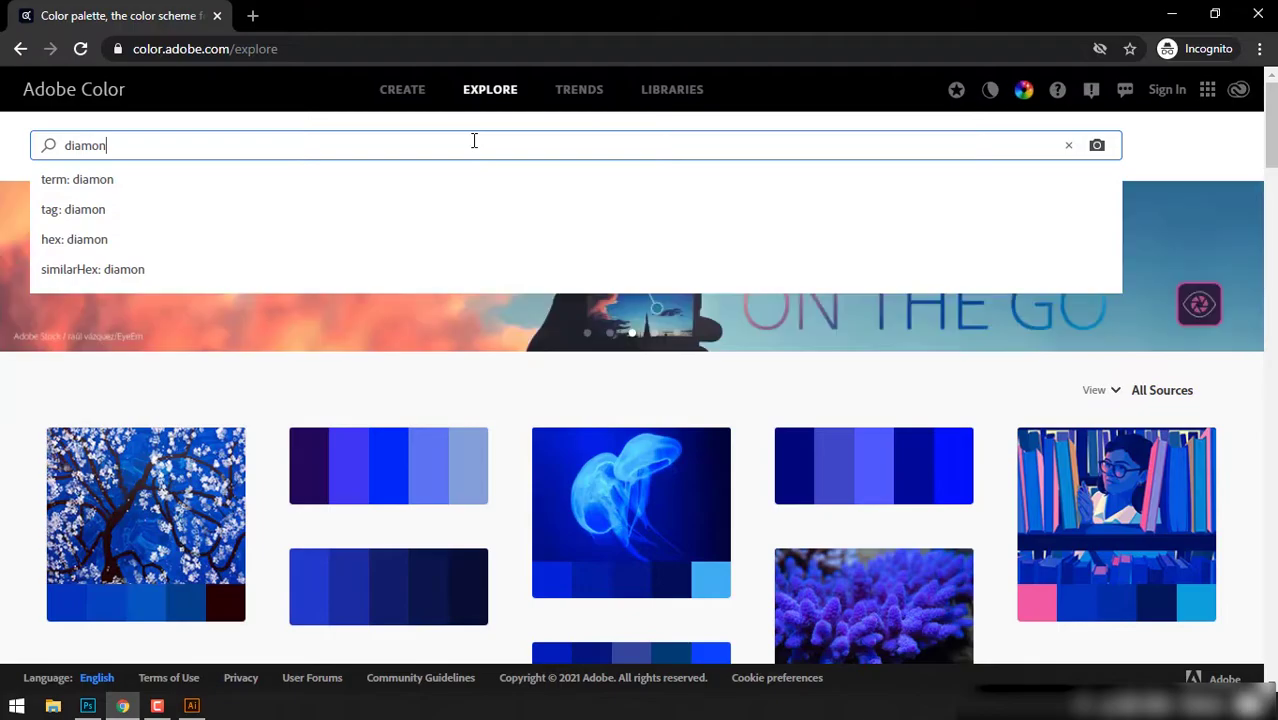
pyautogui.write('d')
pyautogui.press('Return')
# Scroll the results, open the blue 'D1 - Diamond Standard' palette, and return to Illustrator
pyautogui.scroll(-10, 422, 431)
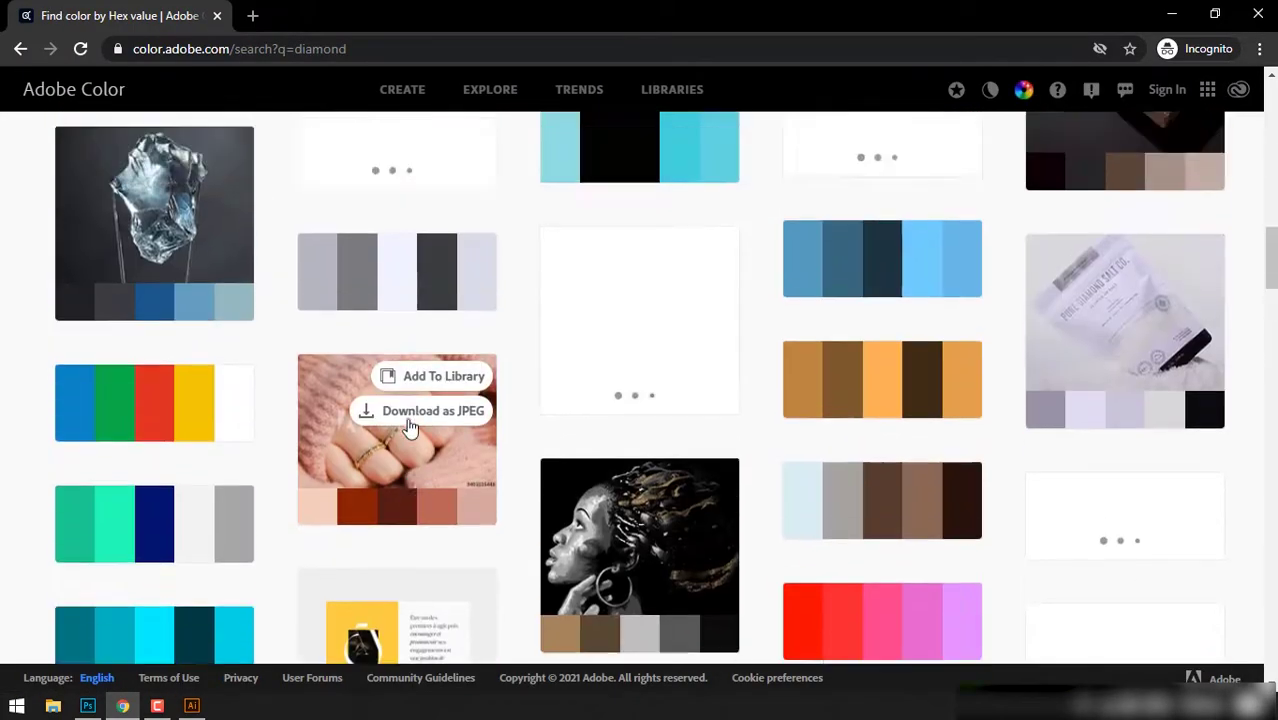
pyautogui.scroll(10, 408, 428)
pyautogui.scroll(-1, 410, 428)
pyautogui.scroll(-1, 410, 428)
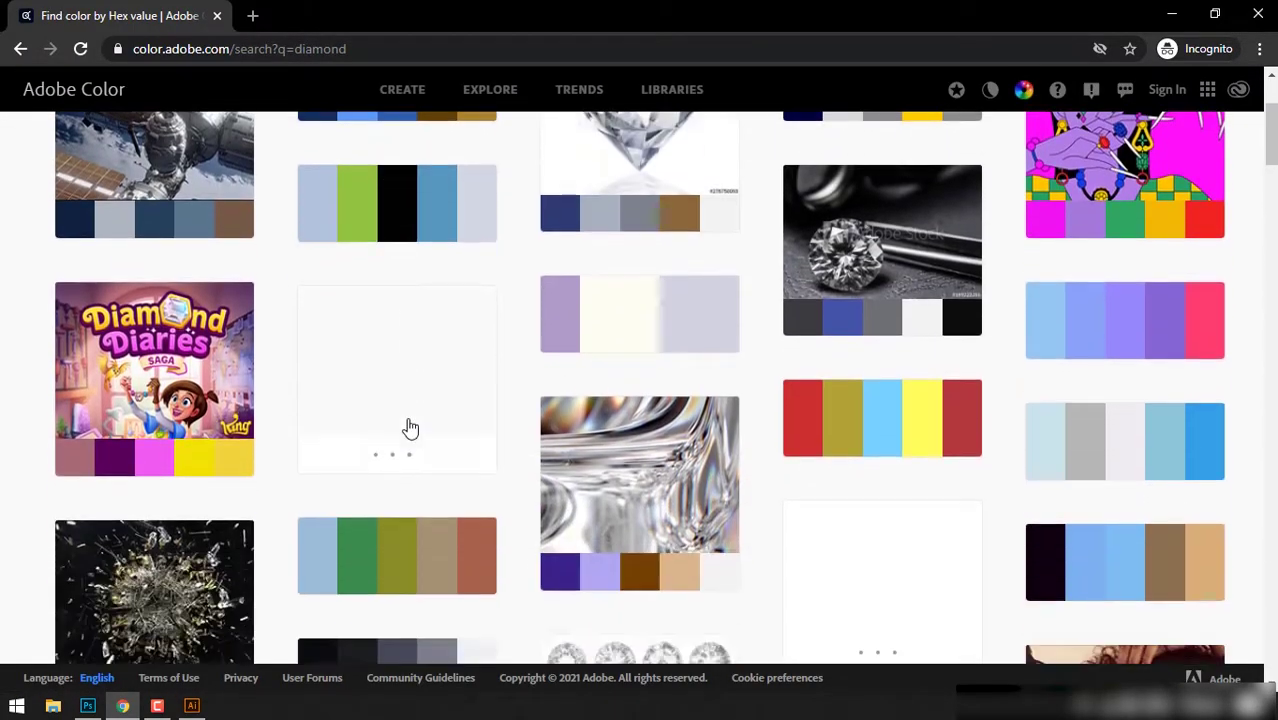
pyautogui.scroll(-5, 410, 428)
pyautogui.scroll(-1, 410, 428)
pyautogui.scroll(-2, 410, 428)
pyautogui.scroll(-3, 410, 428)
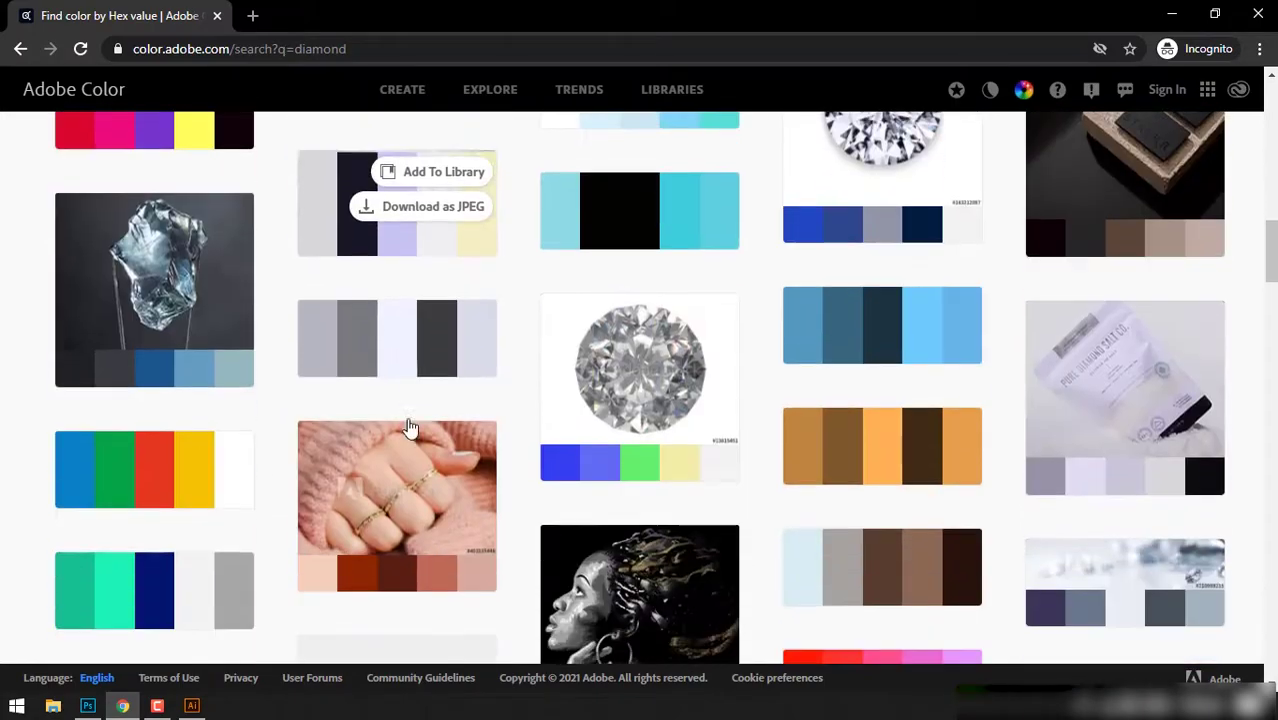
pyautogui.scroll(-3, 410, 428)
pyautogui.scroll(-4, 410, 428)
pyautogui.scroll(-2, 408, 428)
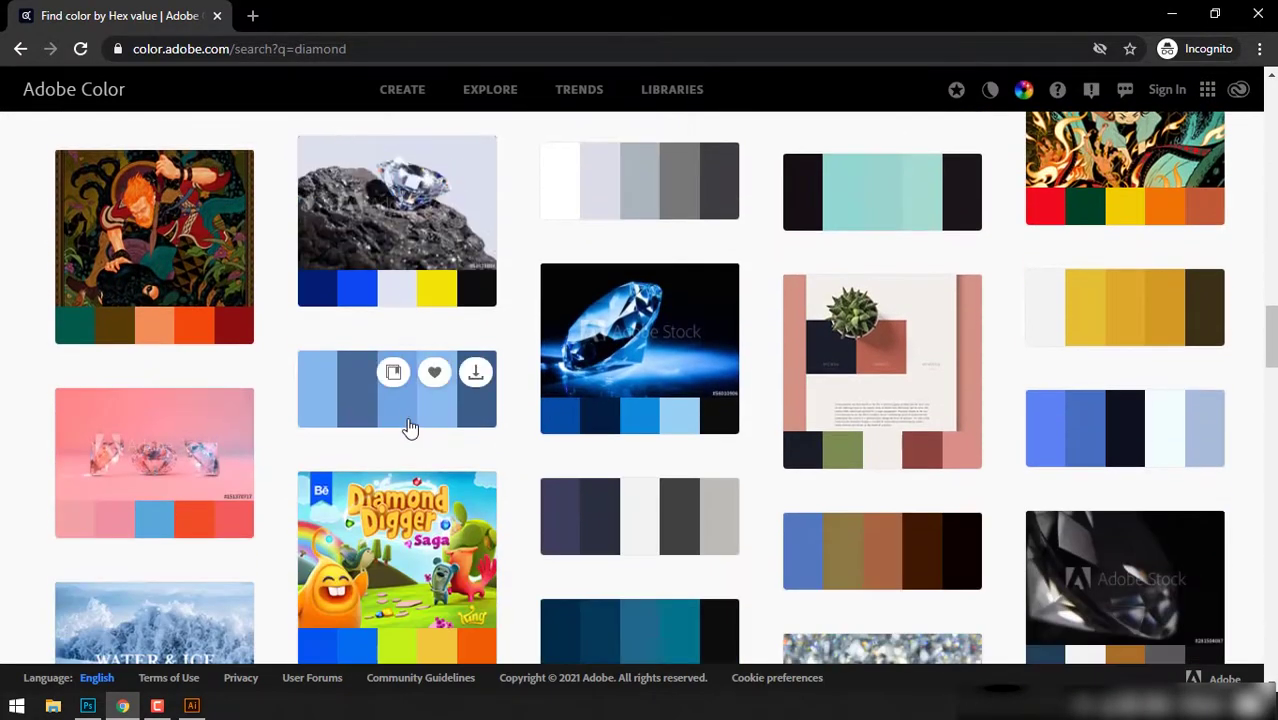
pyautogui.scroll(-2, 408, 428)
pyautogui.scroll(-2, 410, 428)
pyautogui.scroll(-3, 410, 428)
pyautogui.scroll(-3, 410, 428)
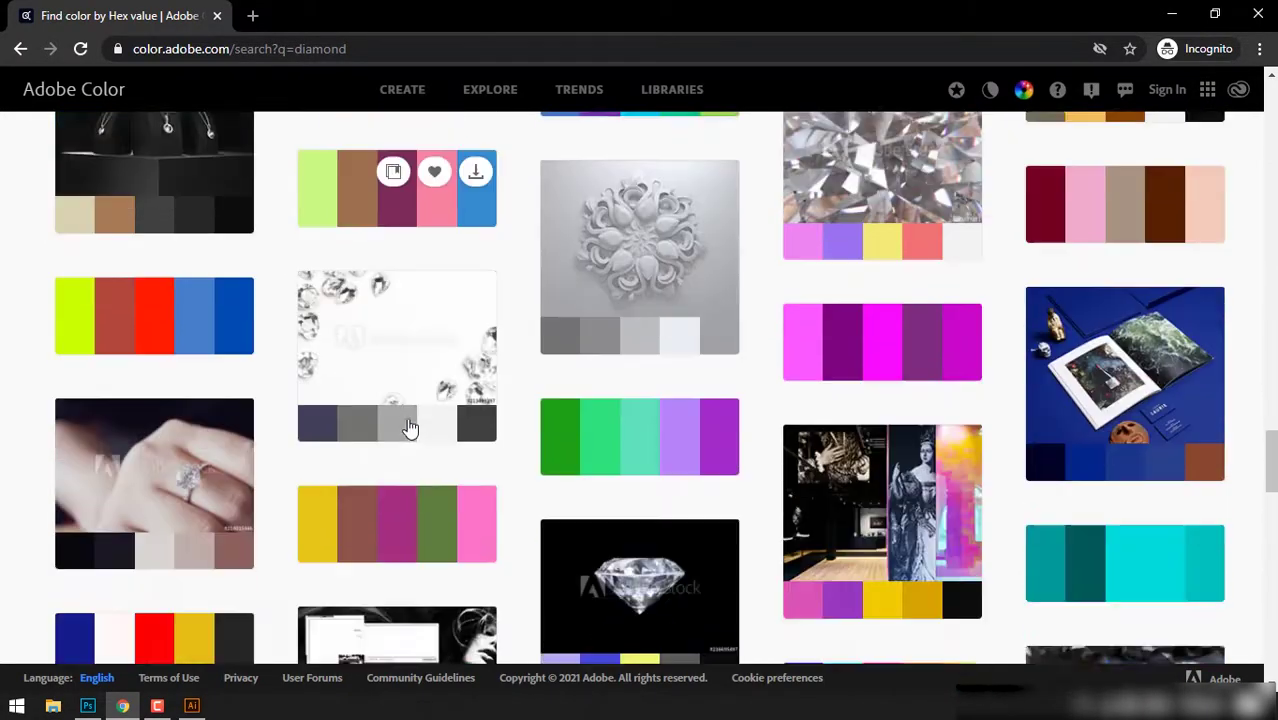
pyautogui.scroll(-3, 410, 428)
pyautogui.scroll(-3, 410, 428)
pyautogui.scroll(-3, 410, 428)
pyautogui.scroll(-3, 410, 428)
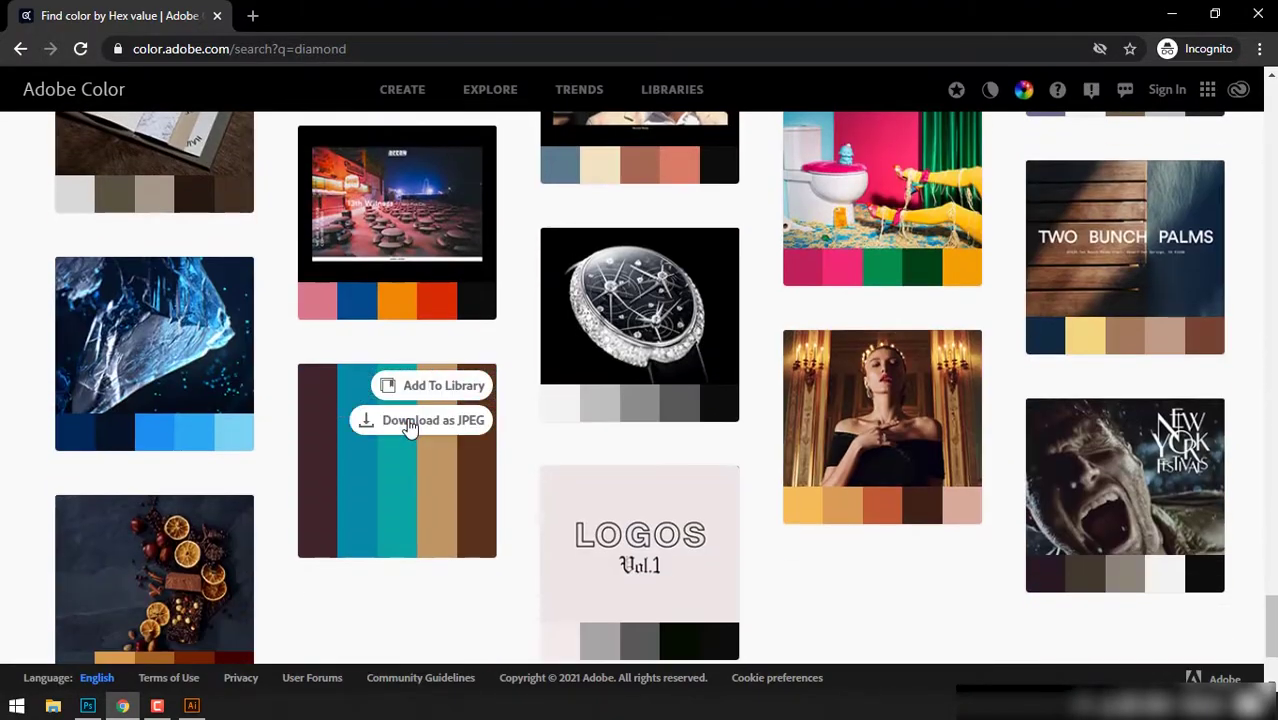
pyautogui.click(222, 366)
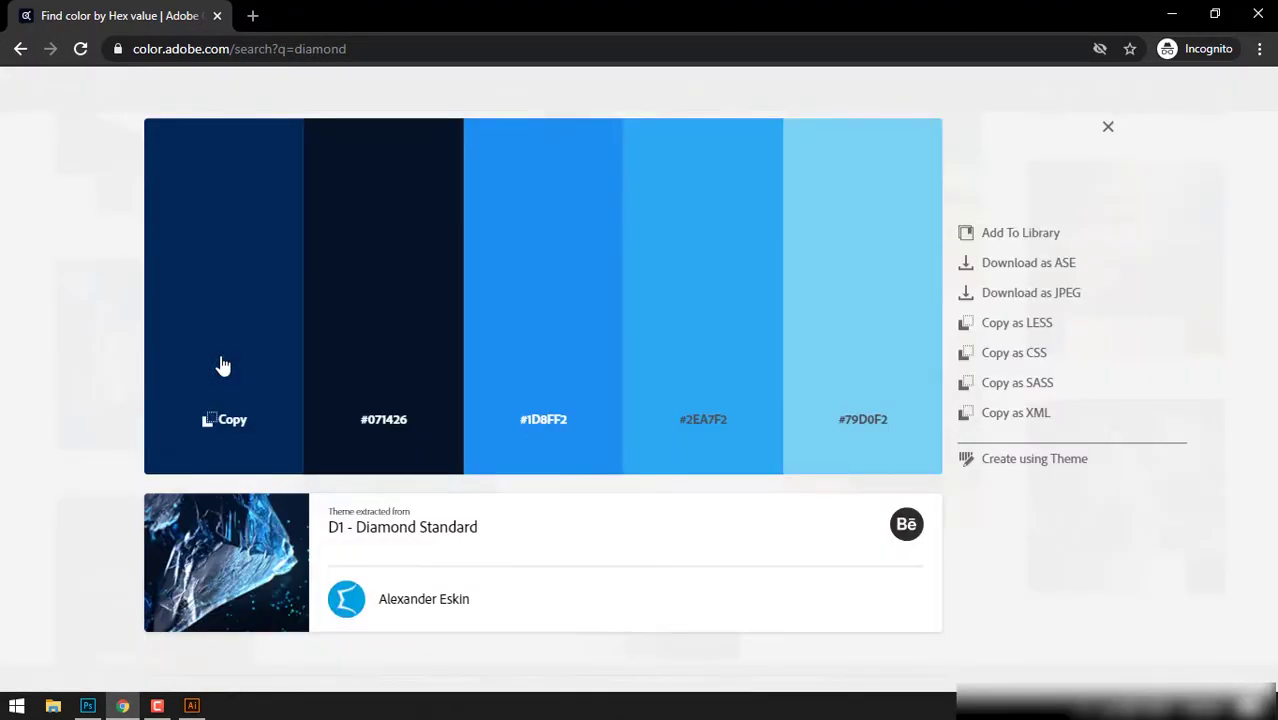
pyautogui.hotkey('alt', 'Tab')
# Build a column of five squares near the artboard's top-left, deleting the extra copies
pyautogui.press('m')
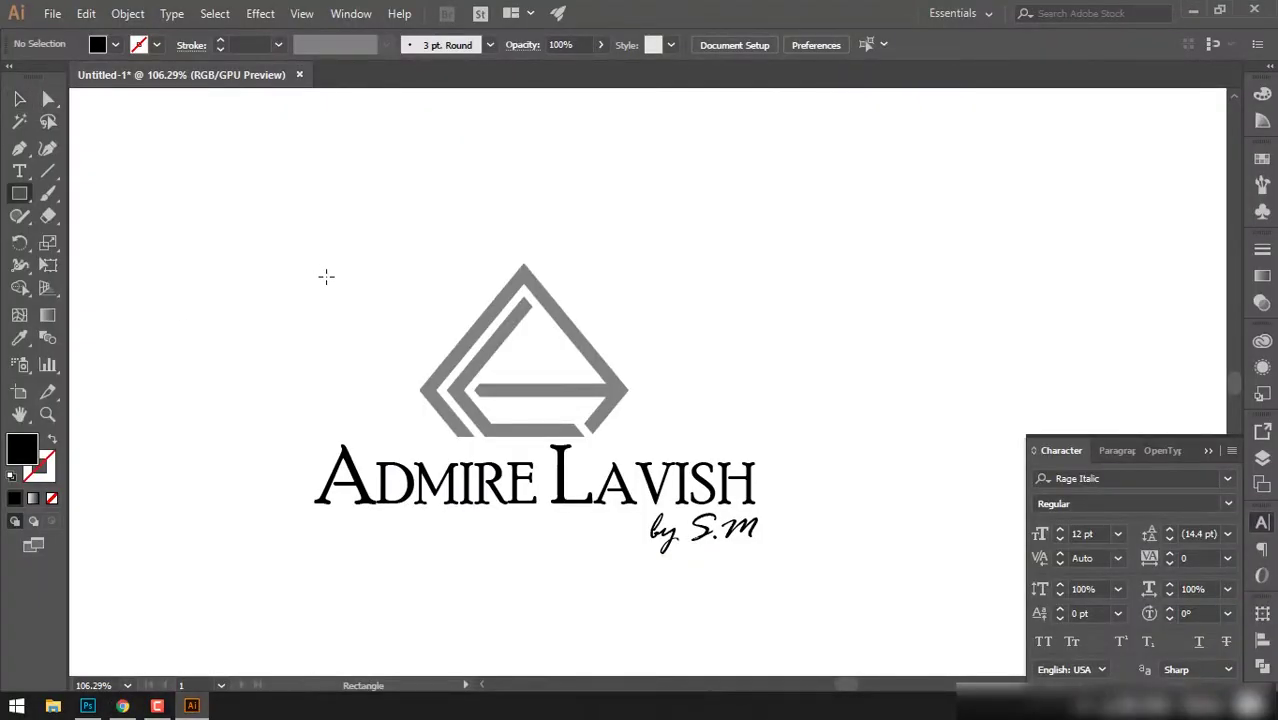
pyautogui.scroll(-2, 325, 277)
pyautogui.scroll(2, 465, 146)
pyautogui.moveTo(463, 146)
pyautogui.mouseDown()
pyautogui.moveTo(499, 182)
pyautogui.moveTo(492, 217)
pyautogui.mouseUp()
pyautogui.hotkey('ctrl', 'd')
pyautogui.hotkey('ctrl', 'd')
pyautogui.hotkey('ctrl', 'd')
pyautogui.moveTo(516, 496)
pyautogui.mouseDown()
pyautogui.moveTo(442, 390)
pyautogui.moveTo(378, 368)
pyautogui.mouseUp()
pyautogui.press('Delete')
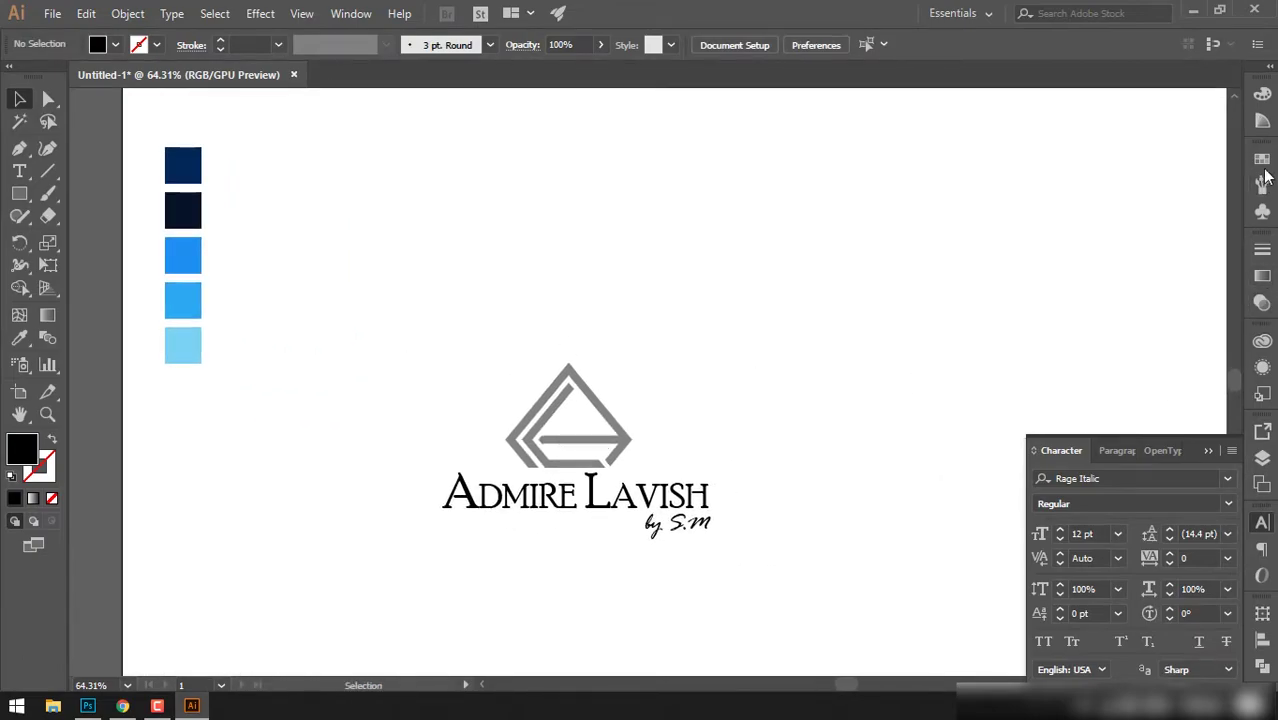
# Save the five blue squares as a new swatch colour group named 'admire lavish'
pyautogui.click(1263, 165)
pyautogui.moveTo(225, 130); pyautogui.dragTo(165, 393)
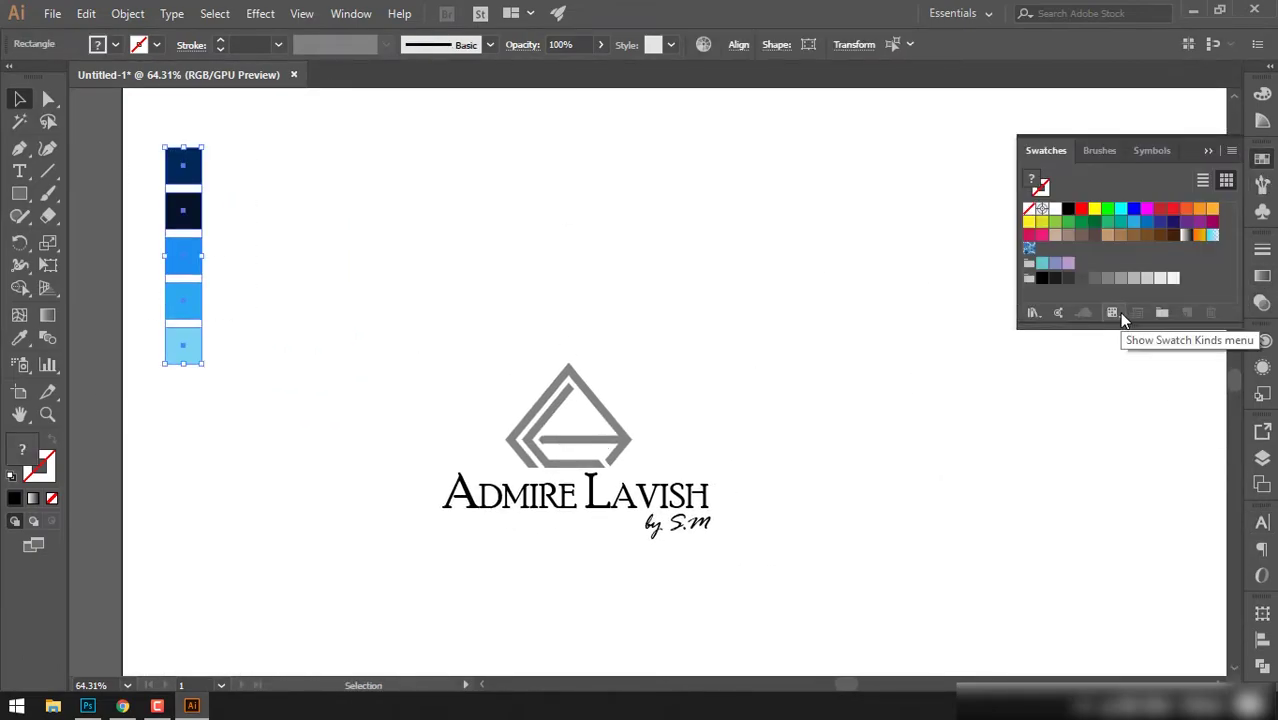
pyautogui.click(1036, 316)
pyautogui.click(1037, 309)
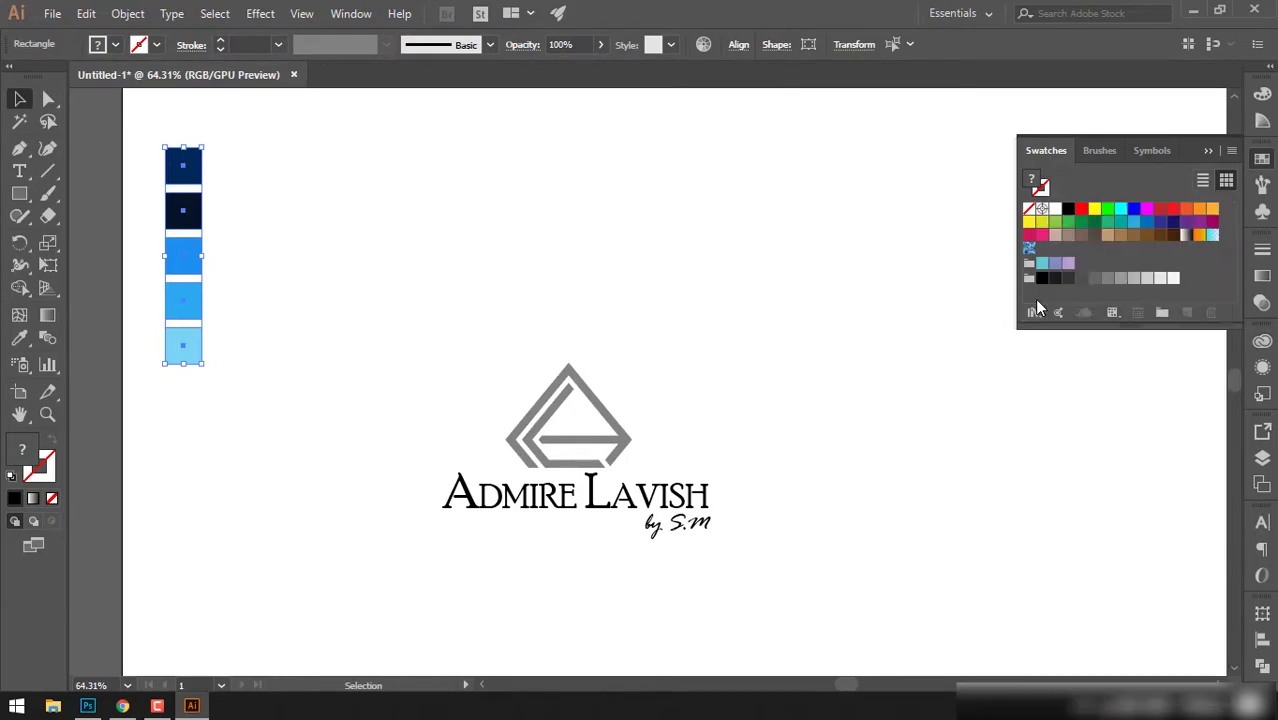
pyautogui.click(1160, 311)
pyautogui.write('admire lavish')
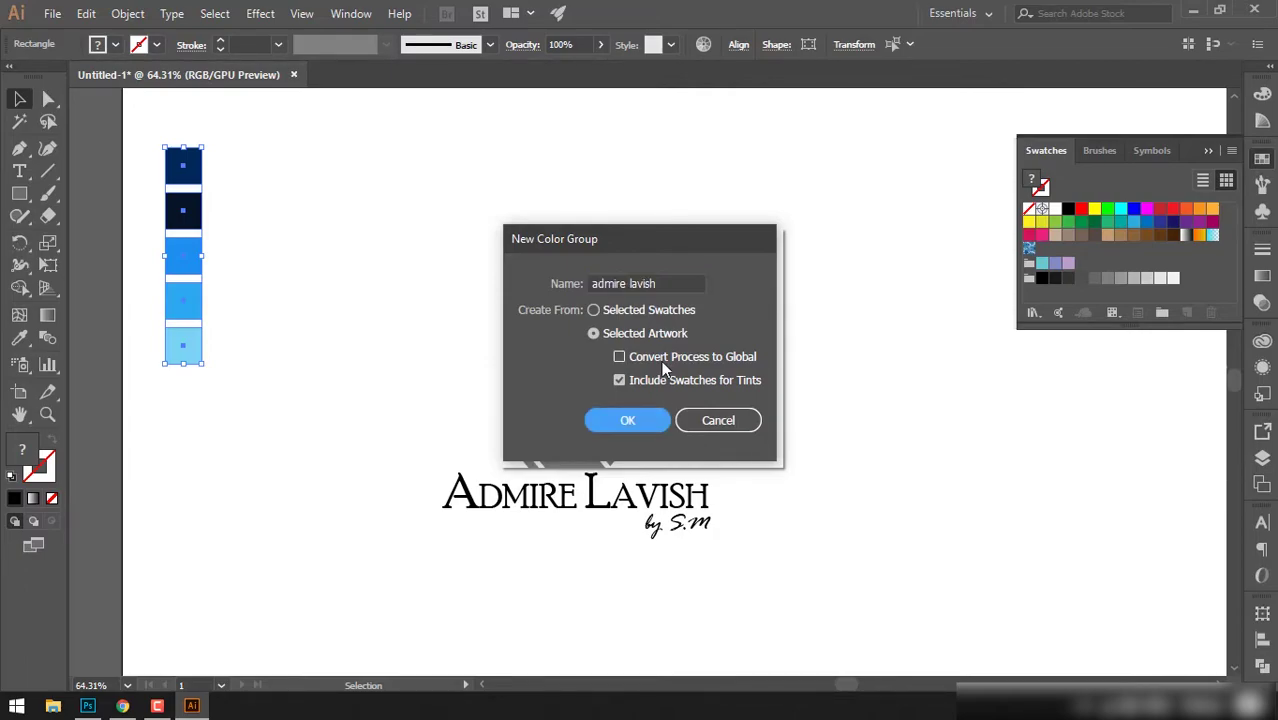
pyautogui.press('Return')
pyautogui.click(560, 448)
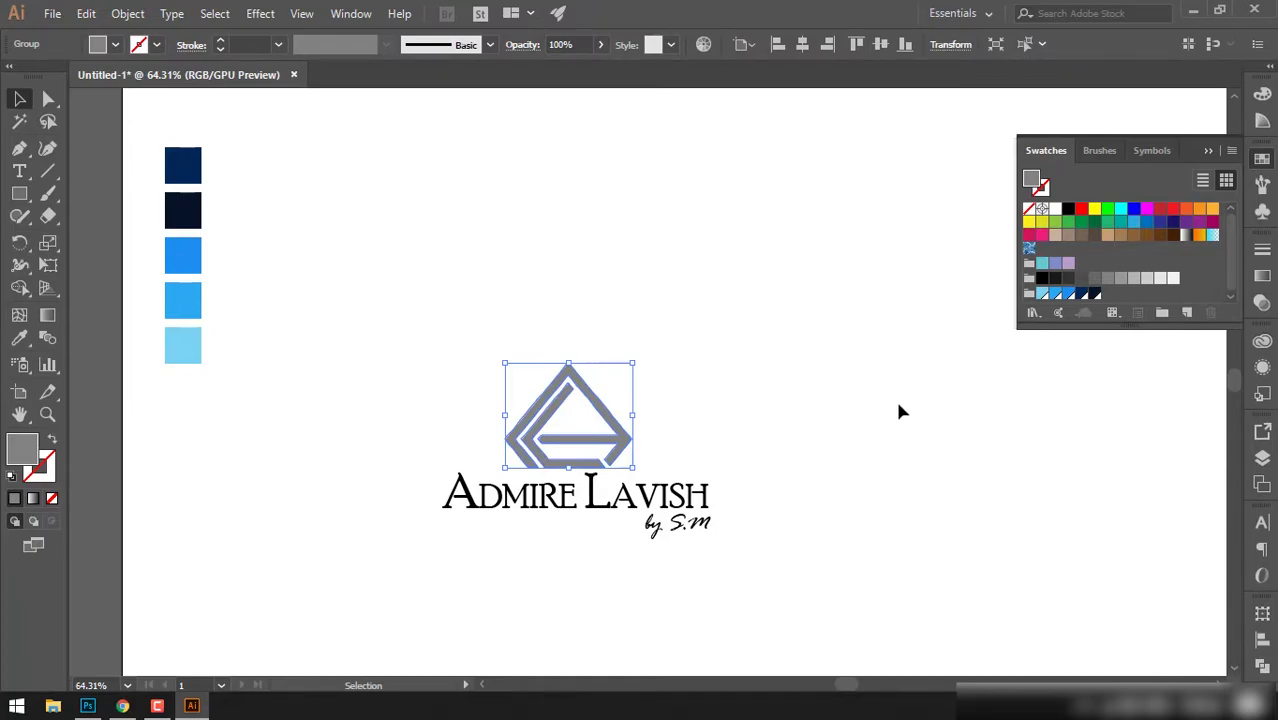
# Give the diamond mark a gradient fill with a dark navy left stop from the swatches
pyautogui.click(1263, 279)
pyautogui.click(1134, 376)
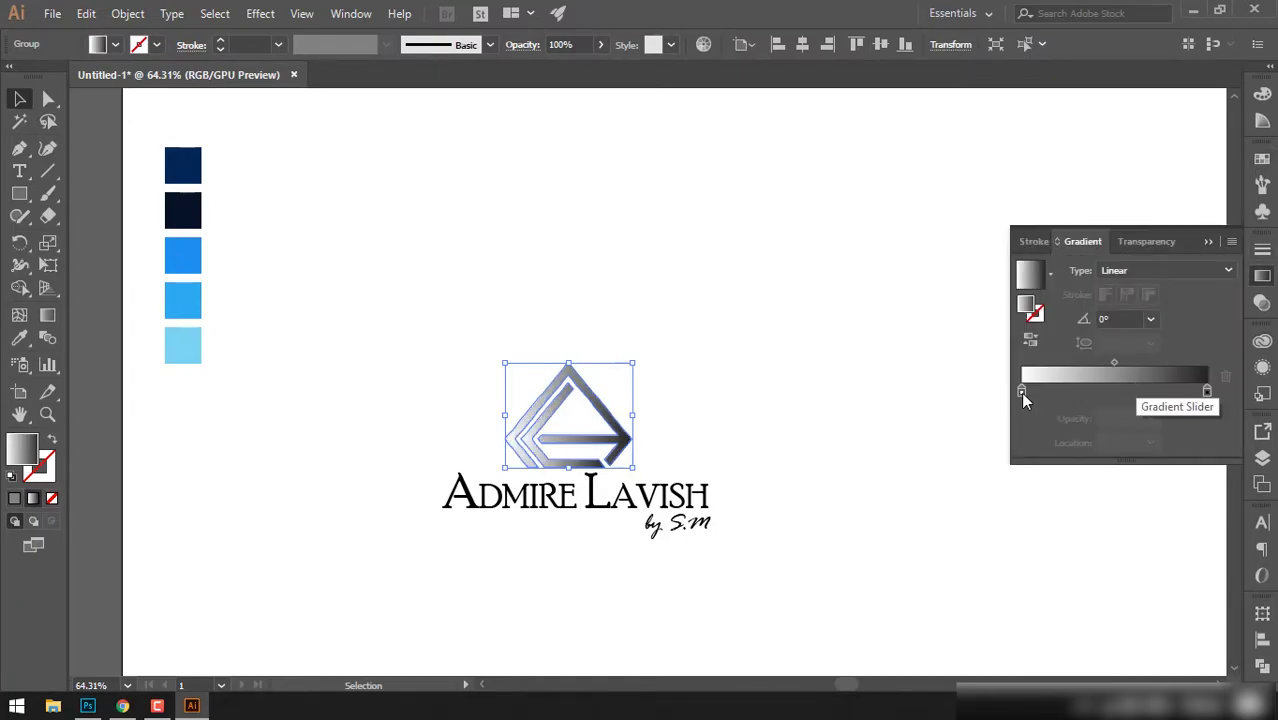
pyautogui.doubleClick(1021, 392)
pyautogui.click(1170, 362)
pyautogui.doubleClick(1021, 391)
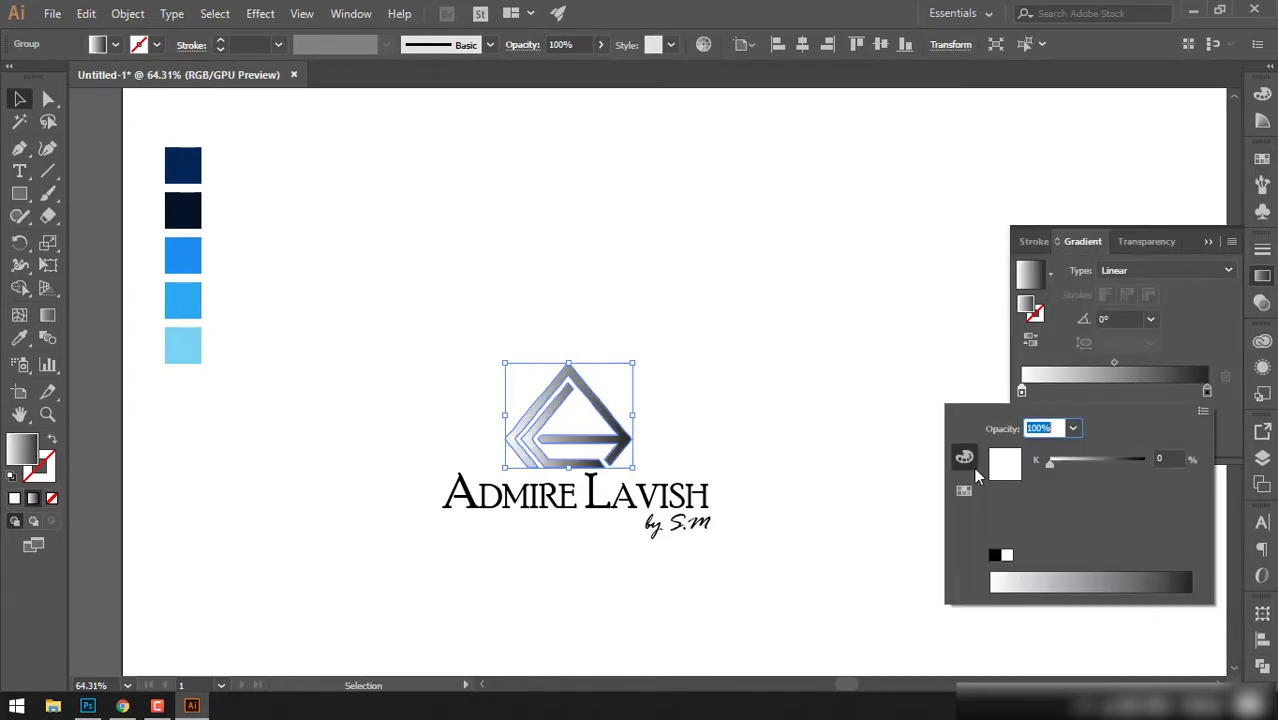
pyautogui.click(963, 490)
pyautogui.click(1057, 522)
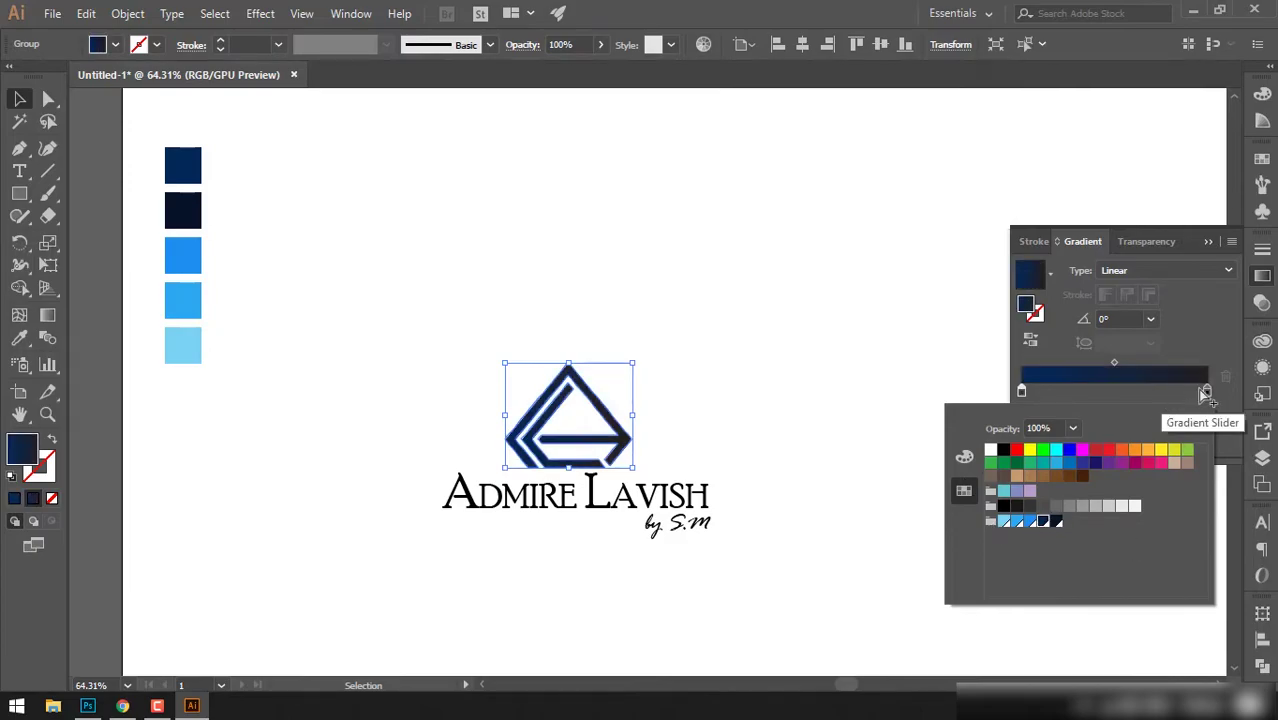
# Set the right gradient stop to light blue and the middle stop to bright blue
pyautogui.doubleClick(1203, 387)
pyautogui.click(1037, 522)
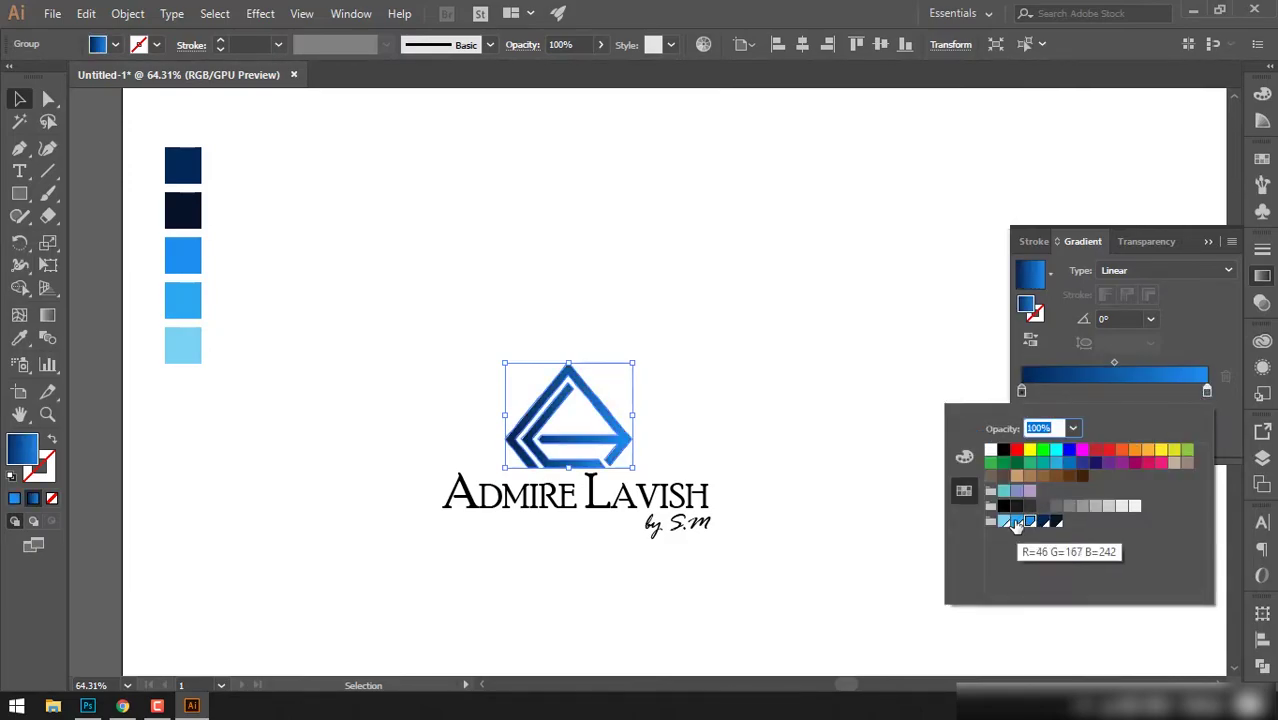
pyautogui.click(1018, 522)
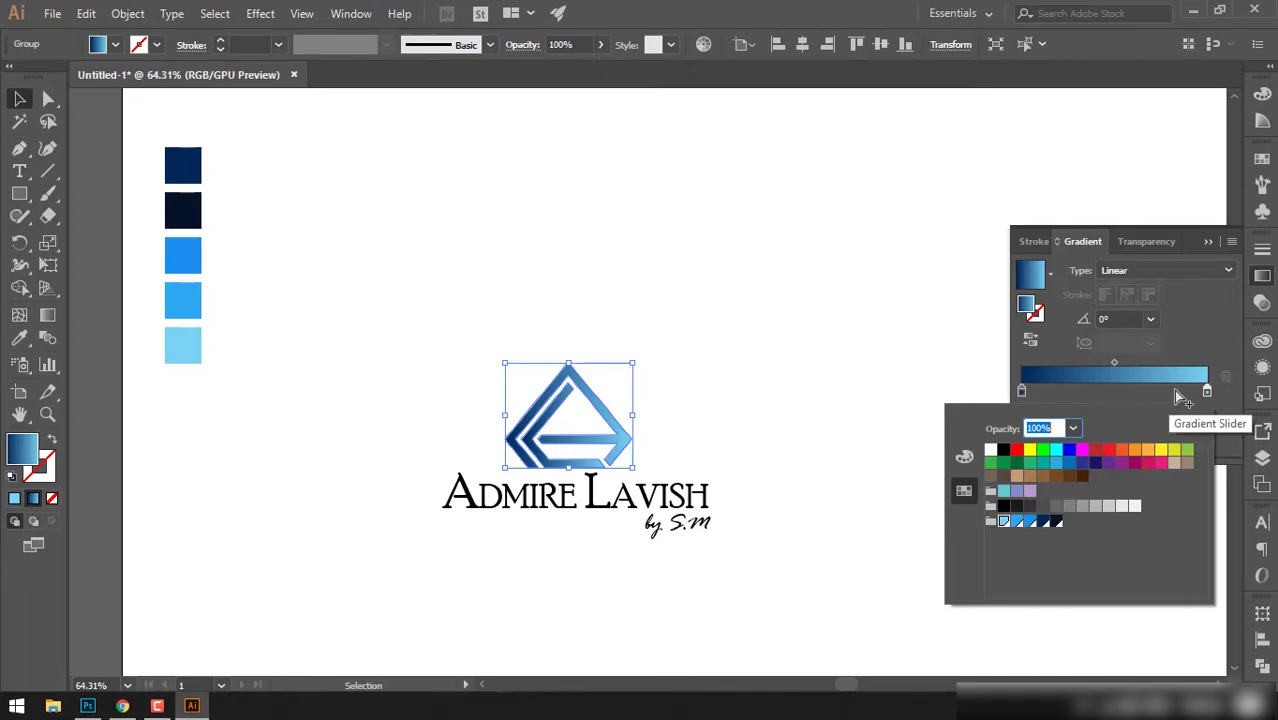
pyautogui.click(1216, 398)
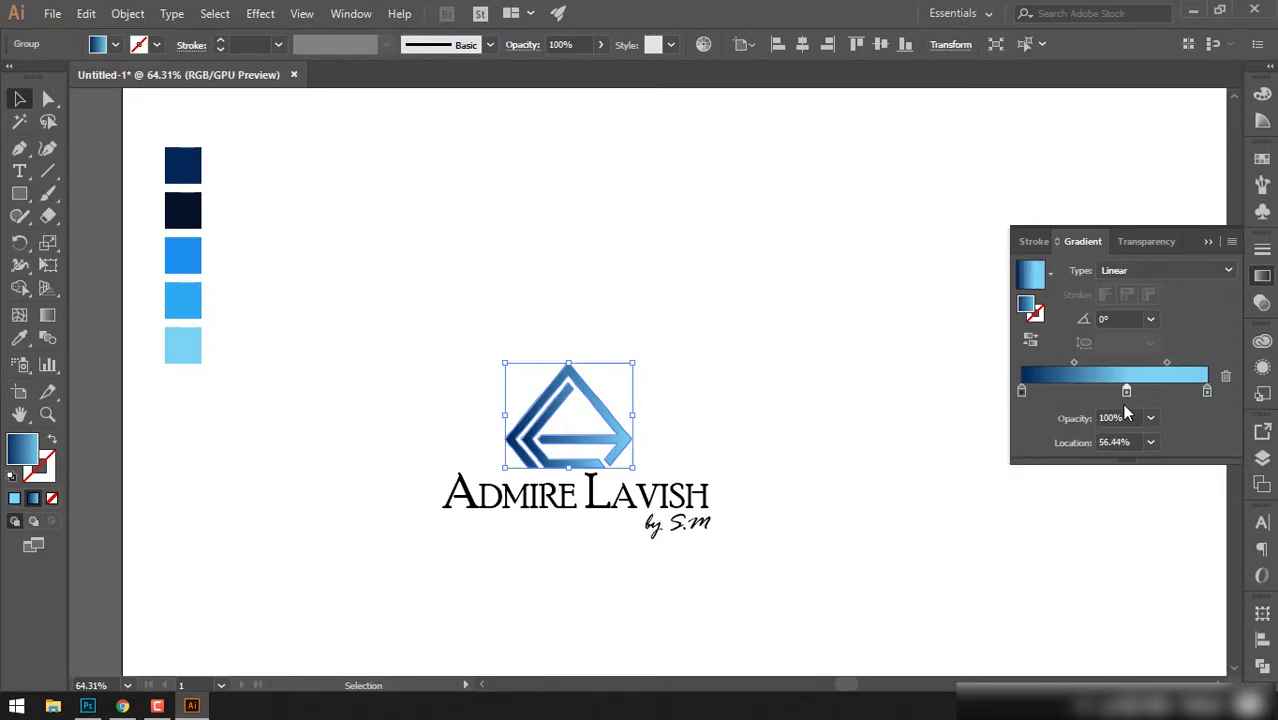
pyautogui.doubleClick(1127, 392)
pyautogui.click(1029, 522)
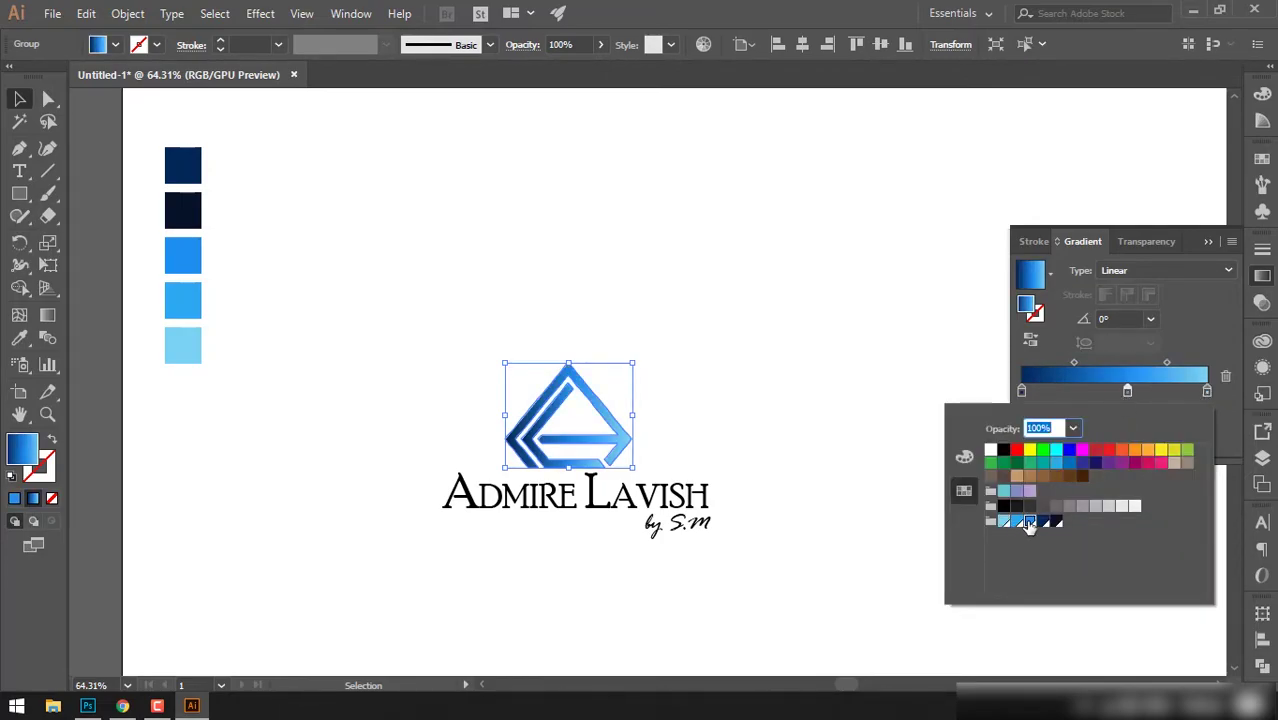
pyautogui.click(1029, 522)
pyautogui.click(893, 377)
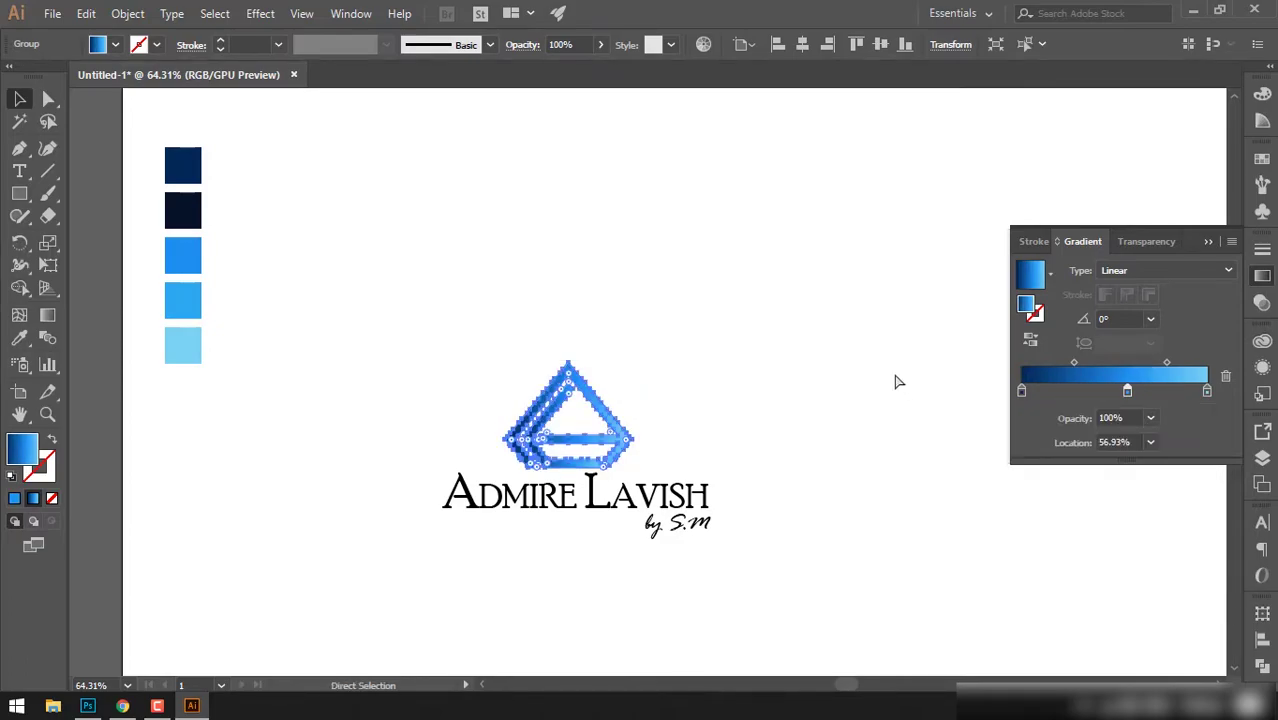
pyautogui.click(690, 440)
pyautogui.click(531, 383)
pyautogui.click(48, 314)
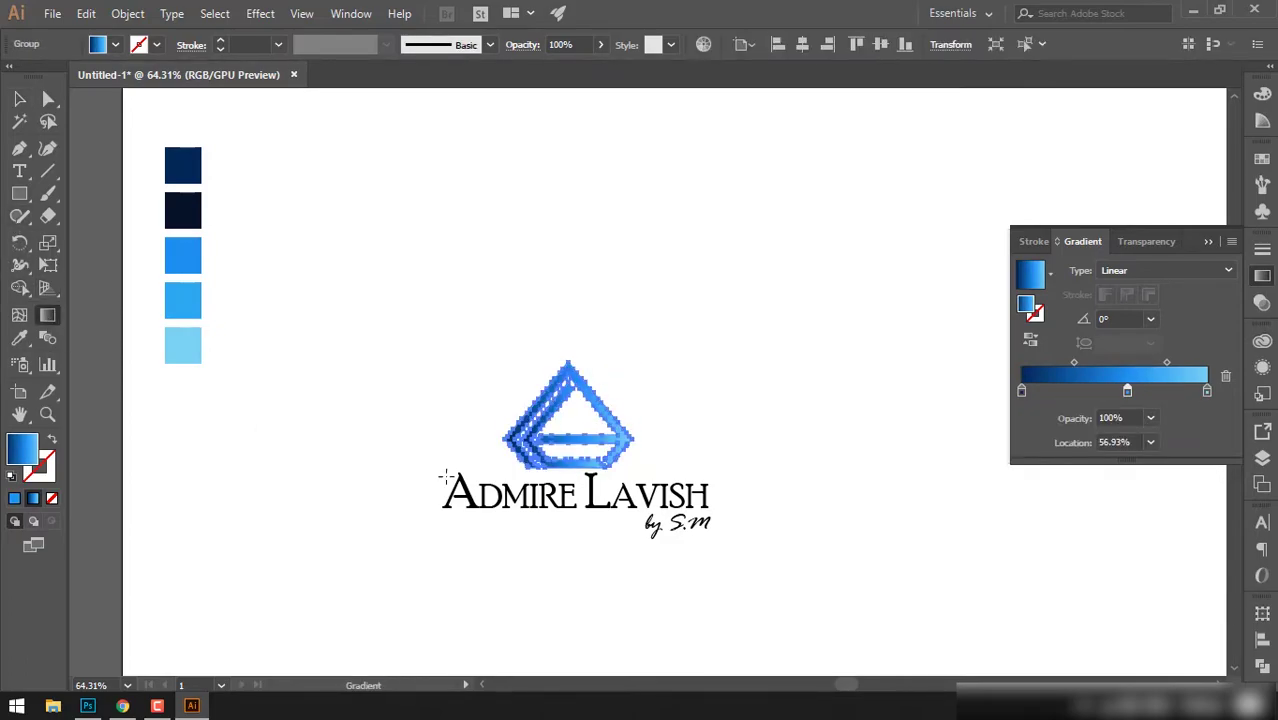
# Make the diamond's blue gradient run vertically from top to bottom
pyautogui.moveTo(573, 488); pyautogui.dragTo(573, 372)
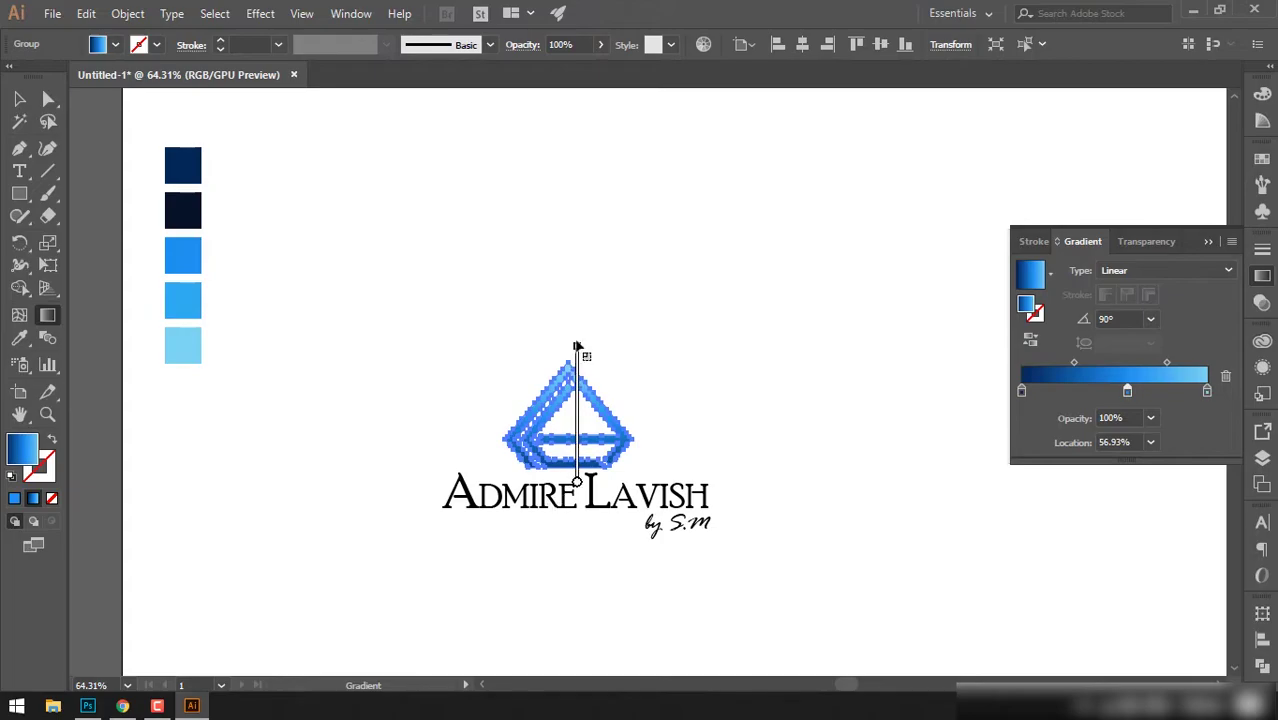
pyautogui.keyDown('ctrl'); pyautogui.click(684, 372); pyautogui.keyUp('ctrl')
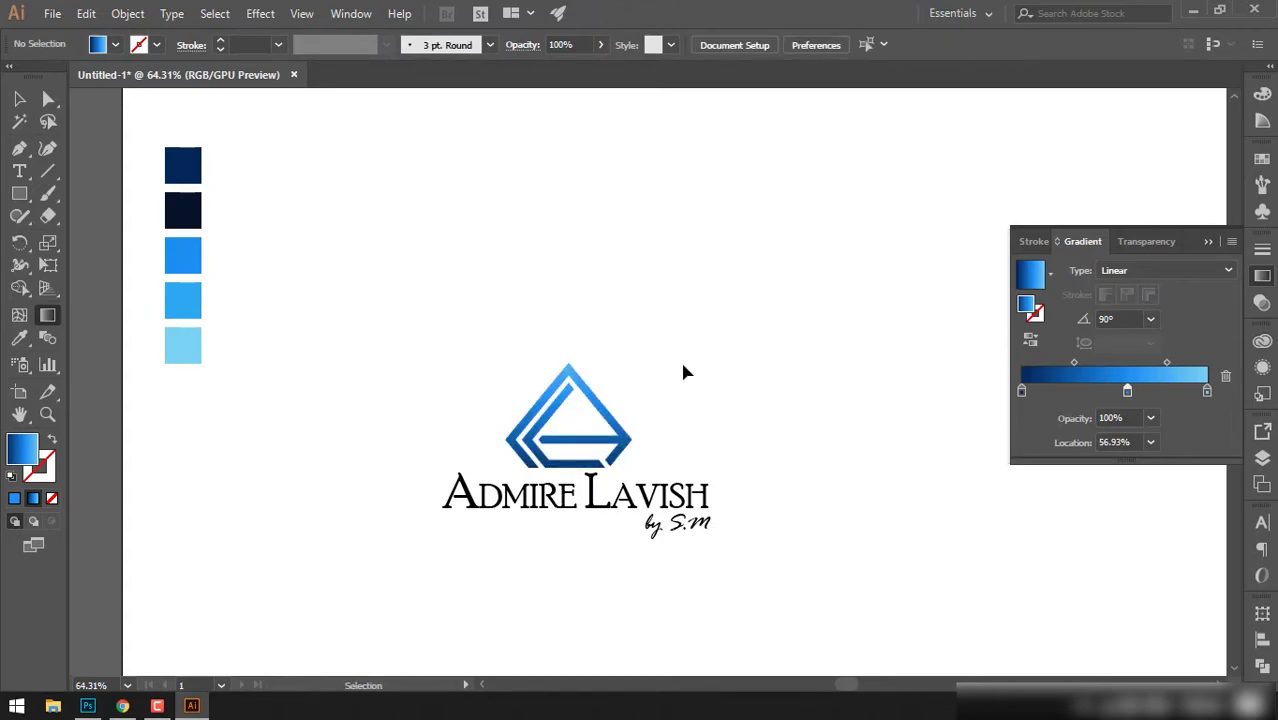
pyautogui.click(511, 399)
pyautogui.moveTo(490, 383); pyautogui.dragTo(690, 454)
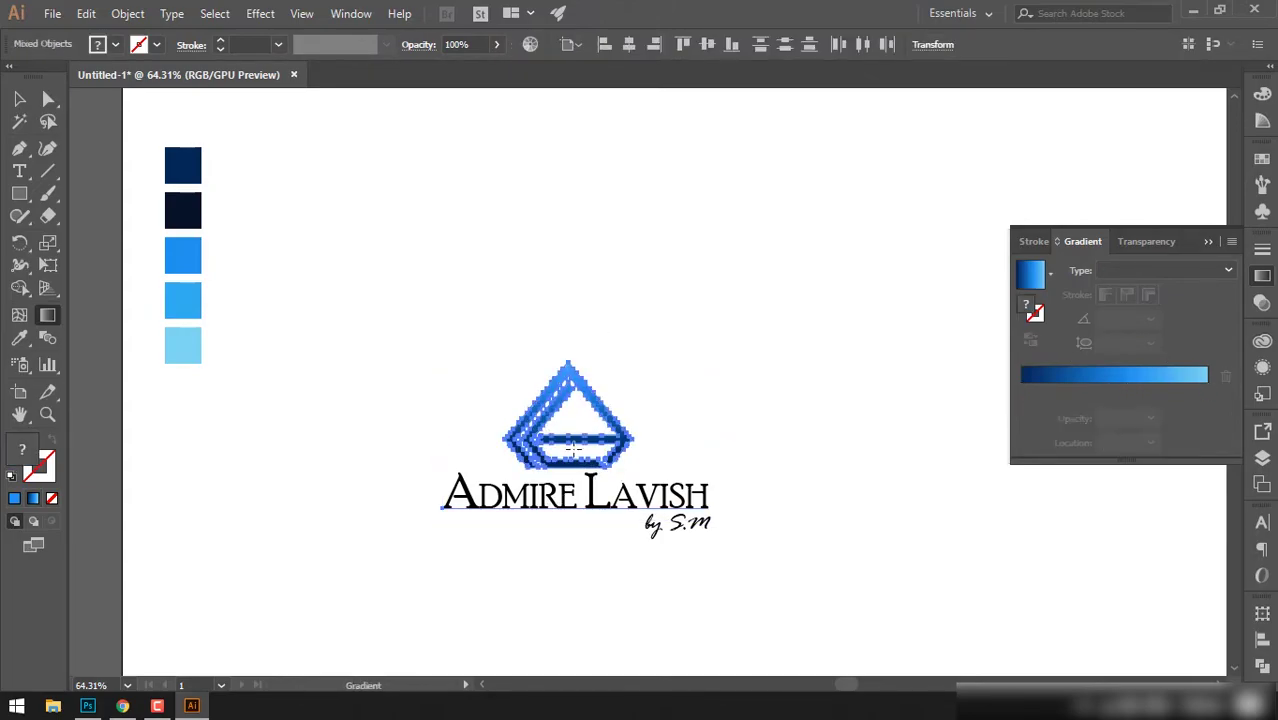
pyautogui.keyDown('ctrl'); pyautogui.click(571, 365); pyautogui.keyUp('ctrl')
pyautogui.keyDown('ctrl'); pyautogui.click(730, 371); pyautogui.keyUp('ctrl')
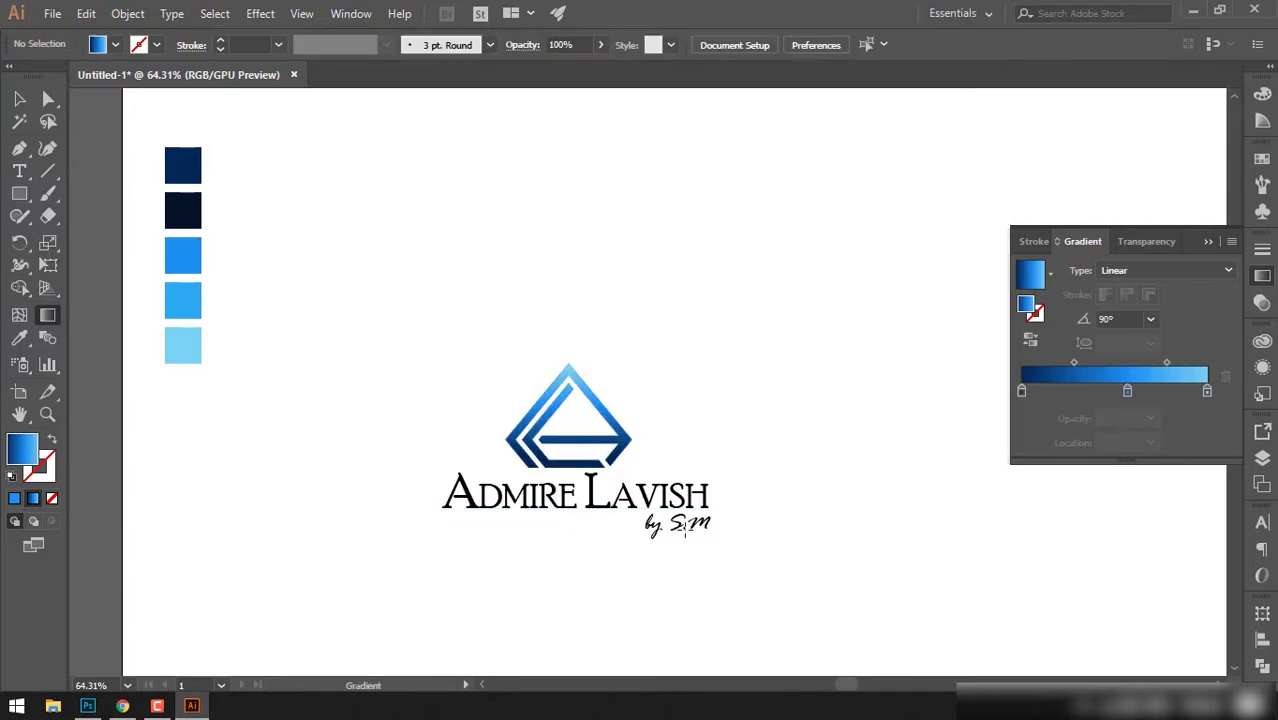
# Convert ADMIRE LAVISH to outlines and fill it with the same linear blue gradient
pyautogui.keyDown('ctrl'); pyautogui.click(578, 505); pyautogui.keyUp('ctrl')
pyautogui.rightClick(578, 505)
pyautogui.click(680, 268)
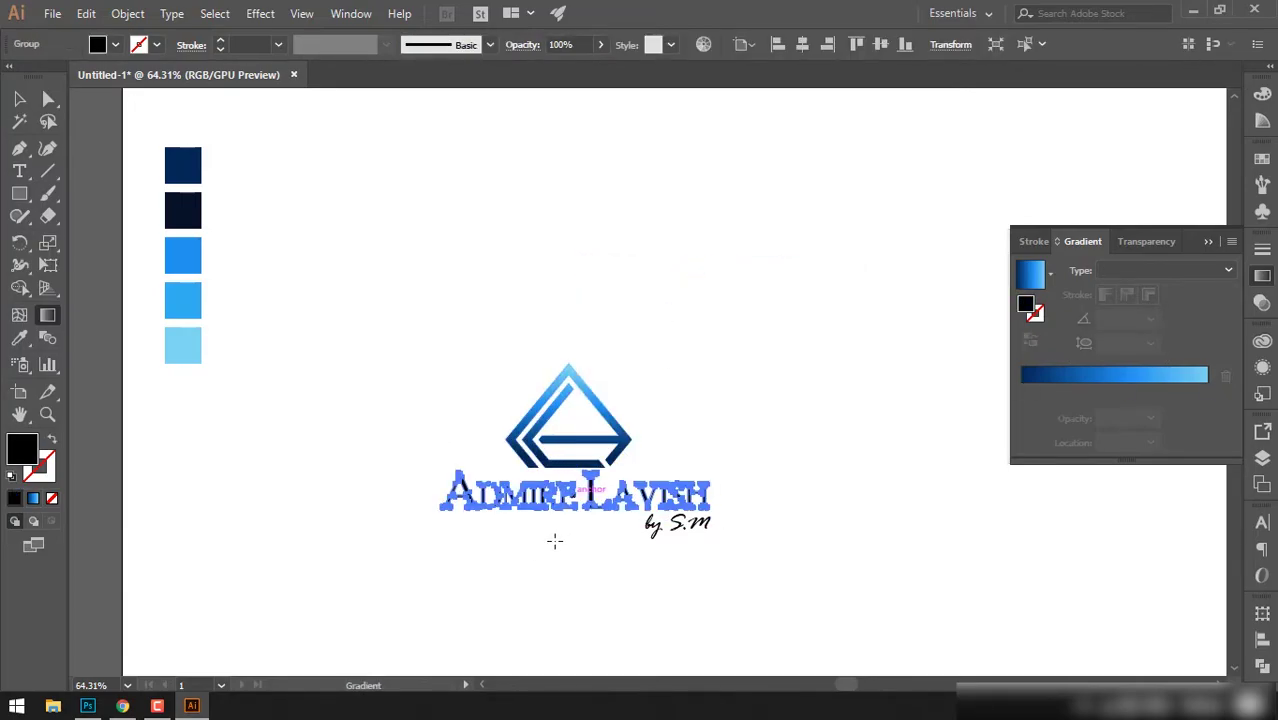
pyautogui.click(518, 435)
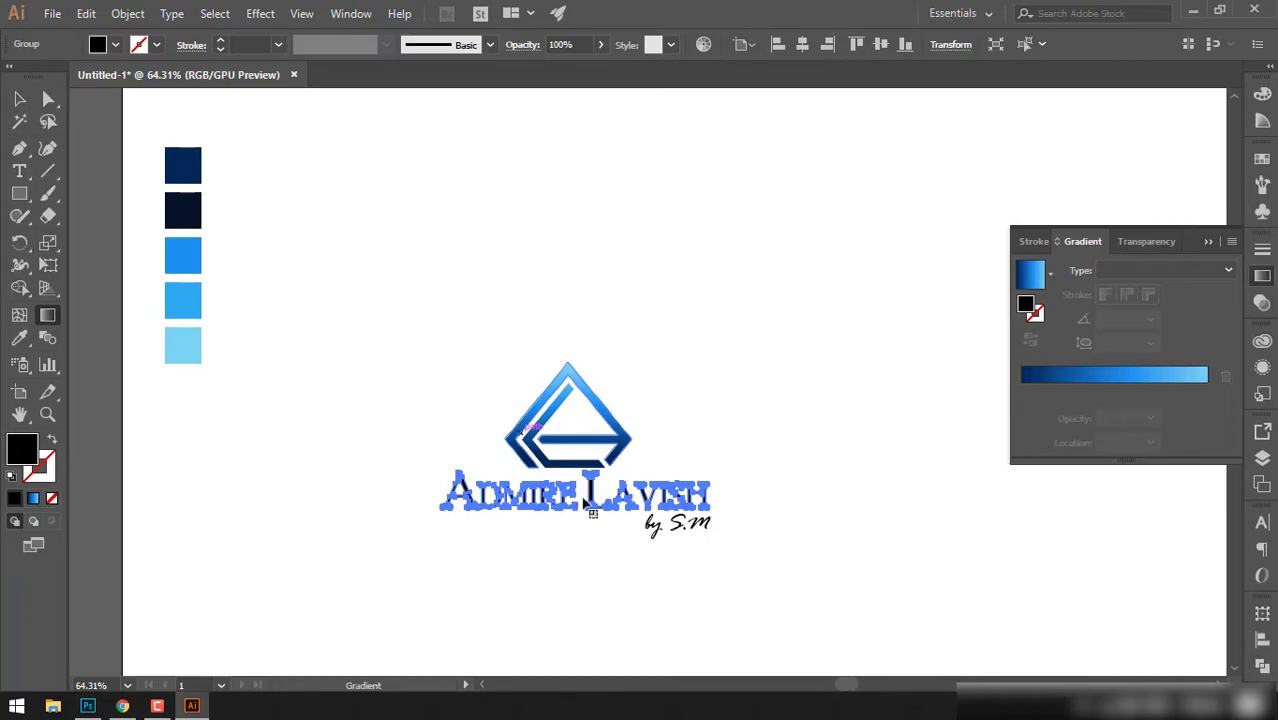
pyautogui.keyDown('ctrl'); pyautogui.click(802, 448); pyautogui.keyUp('ctrl')
pyautogui.keyDown('ctrl'); pyautogui.click(575, 496); pyautogui.keyUp('ctrl')
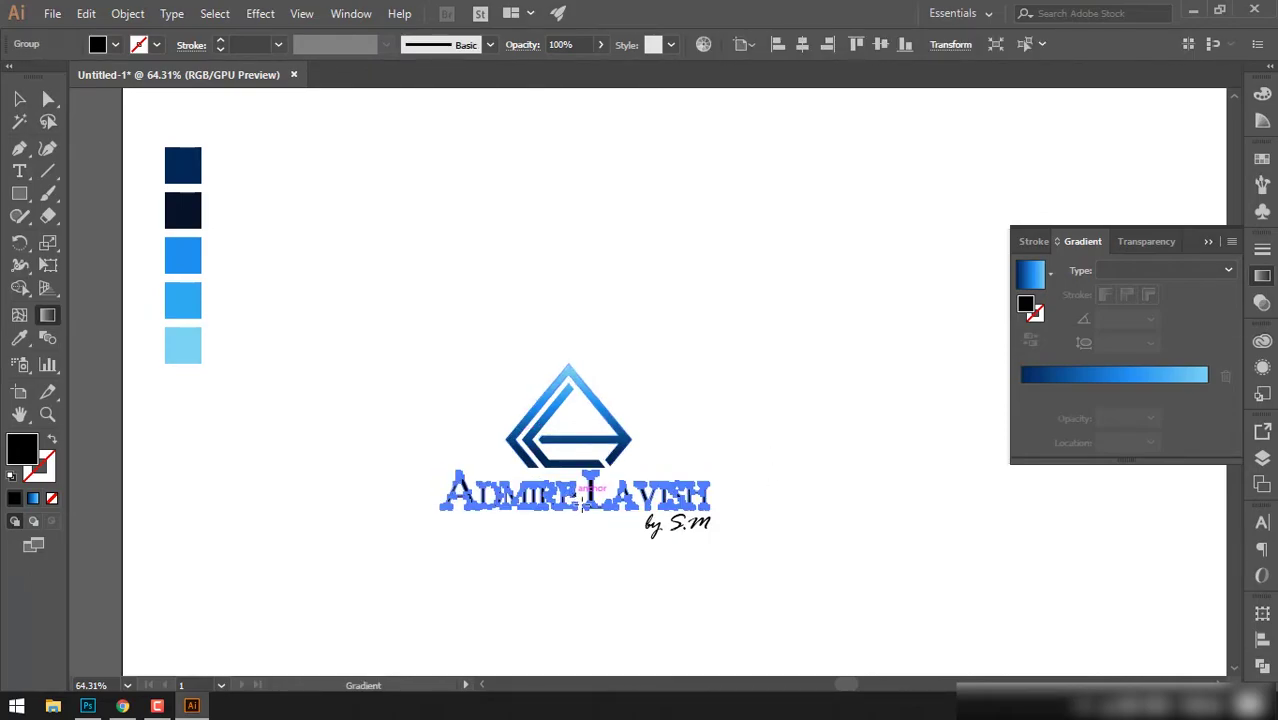
pyautogui.click(1070, 378)
pyautogui.keyDown('ctrl'); pyautogui.click(776, 427); pyautogui.keyUp('ctrl')
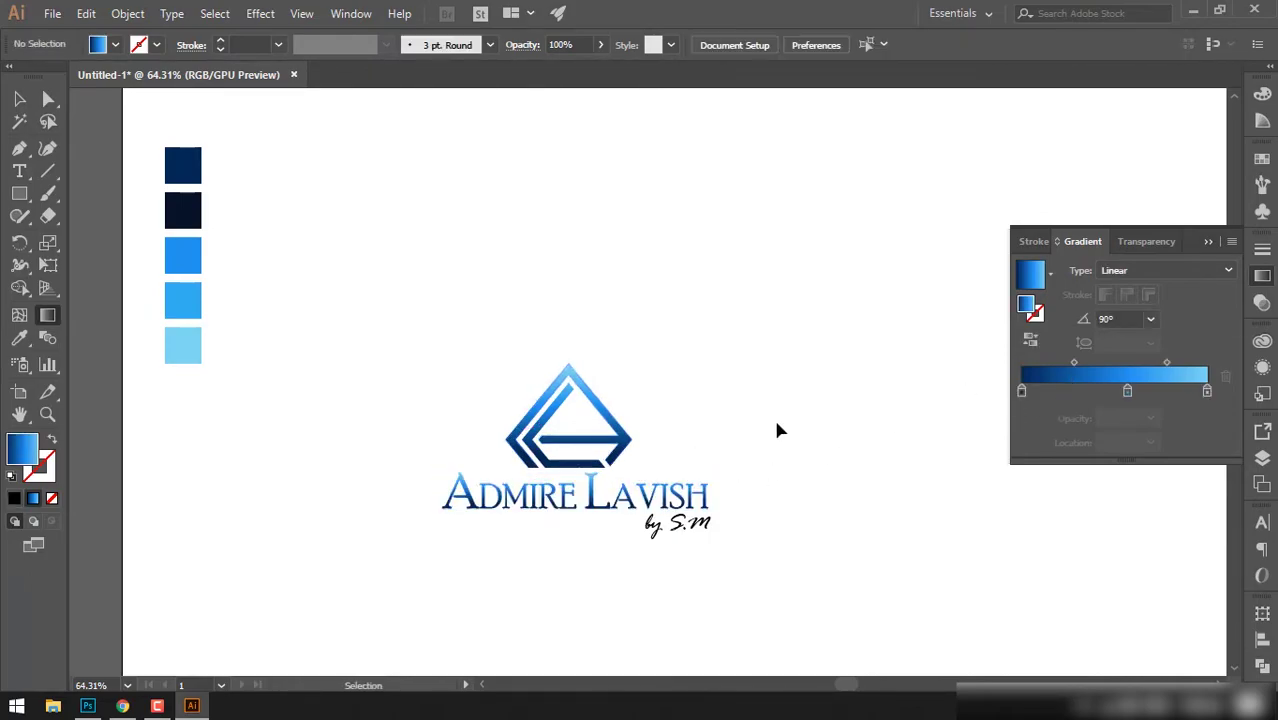
# Apply one vertical gradient across the diamond and wordmark, dark at the bottom, light at the top
pyautogui.scroll(3, 902, 401)
pyautogui.keyDown('ctrl'); pyautogui.click(790, 498); pyautogui.keyUp('ctrl')
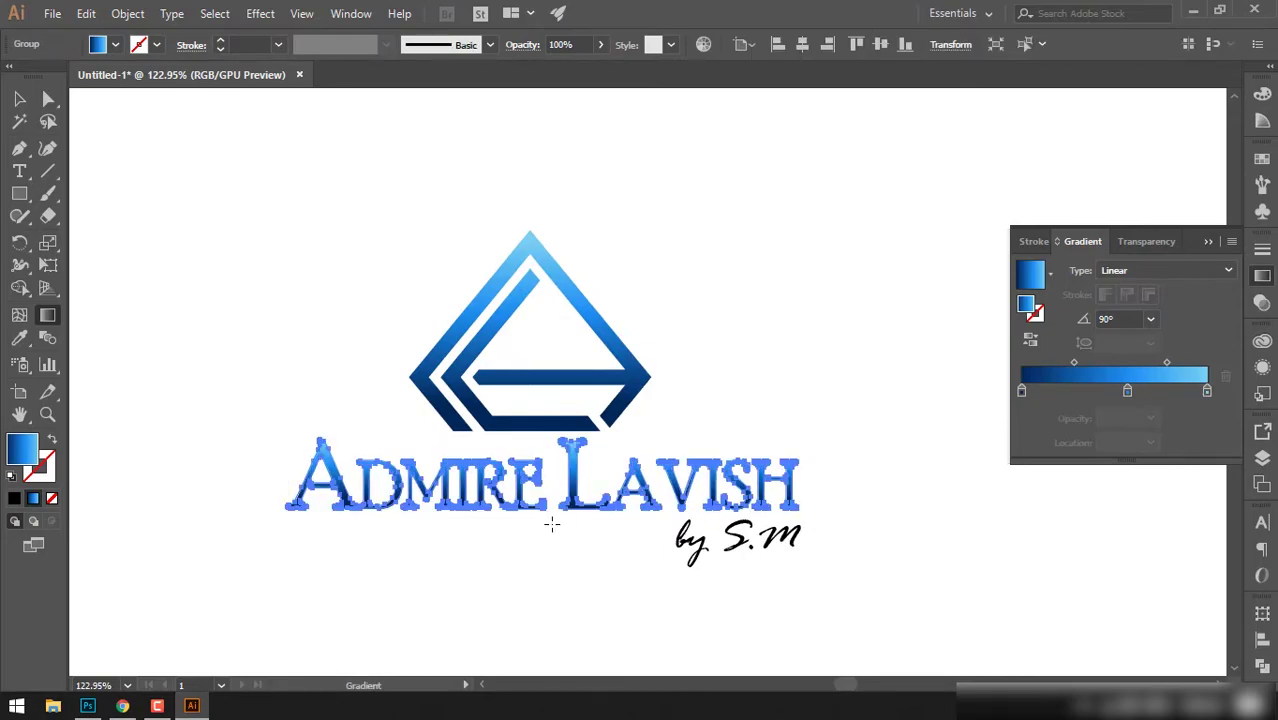
pyautogui.keyDown('ctrl'); pyautogui.click(872, 428); pyautogui.keyUp('ctrl')
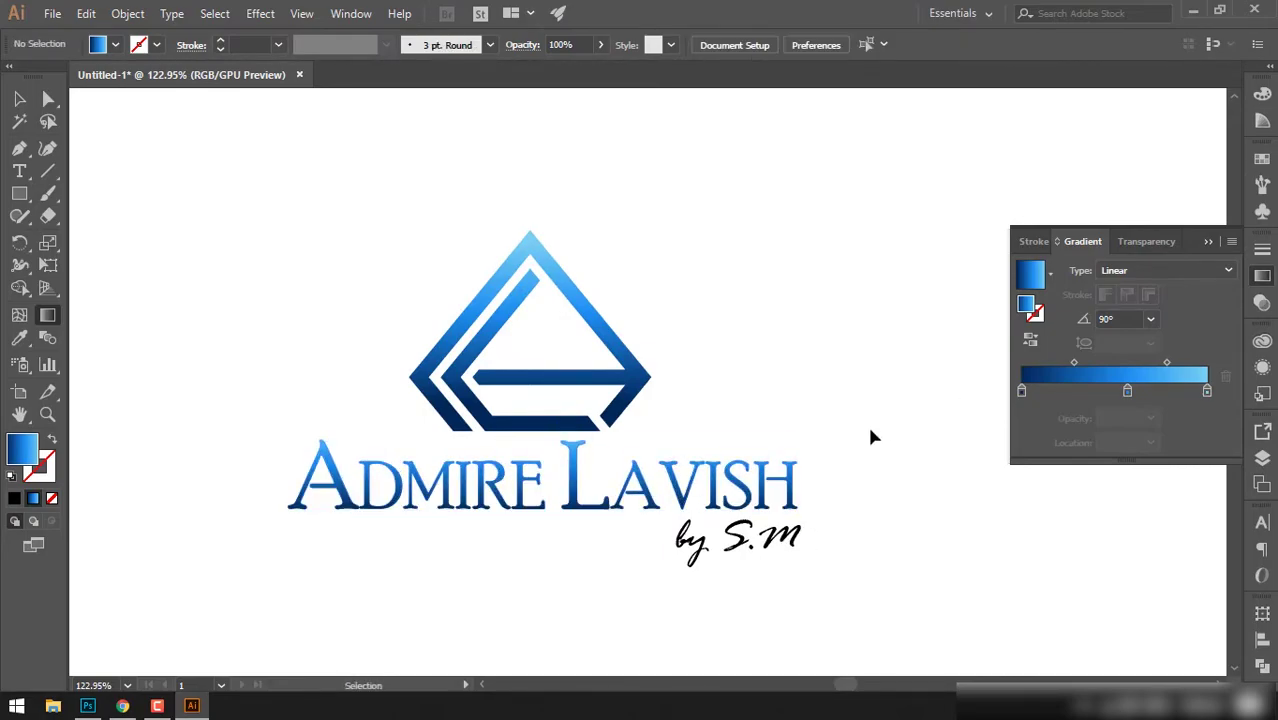
pyautogui.moveTo(870, 426); pyautogui.dragTo(790, 365)
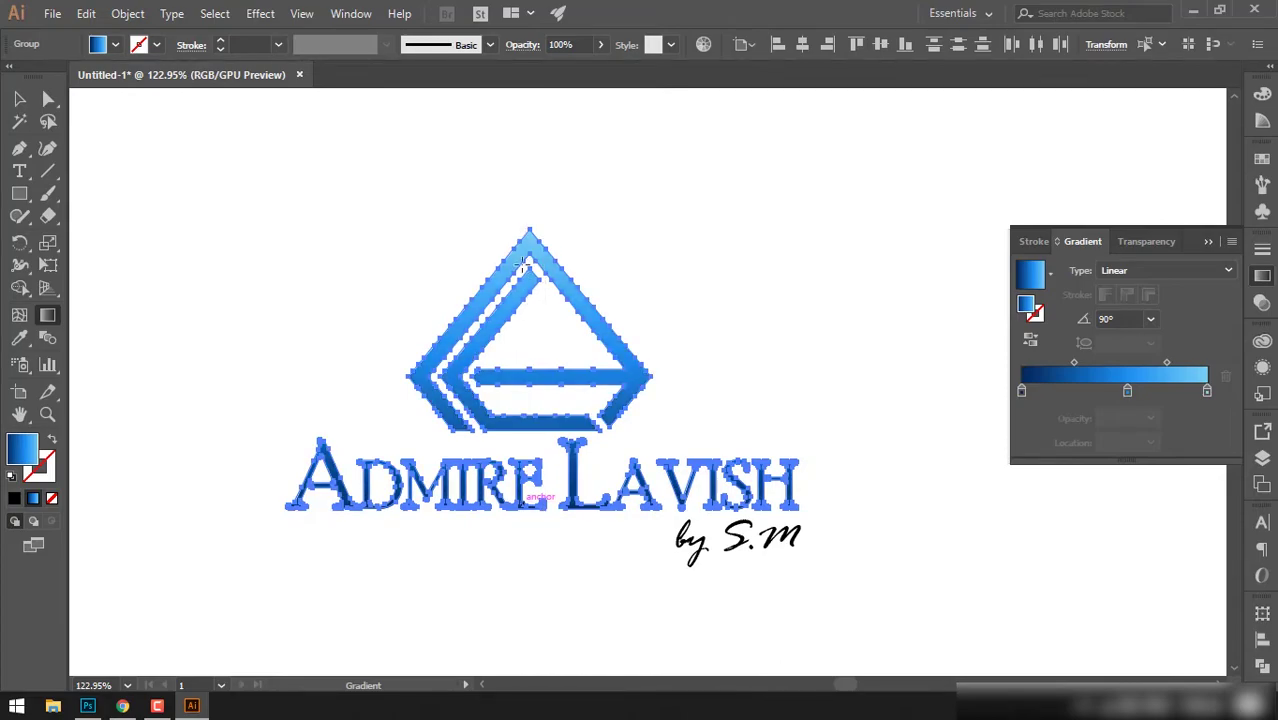
pyautogui.keyDown('ctrl'); pyautogui.click(571, 556); pyautogui.keyUp('ctrl')
pyautogui.keyDown('ctrl'); pyautogui.click(621, 471); pyautogui.keyUp('ctrl')
pyautogui.moveTo(556, 214); pyautogui.dragTo(555, 213)
pyautogui.keyDown('ctrl'); pyautogui.click(849, 509); pyautogui.keyUp('ctrl')
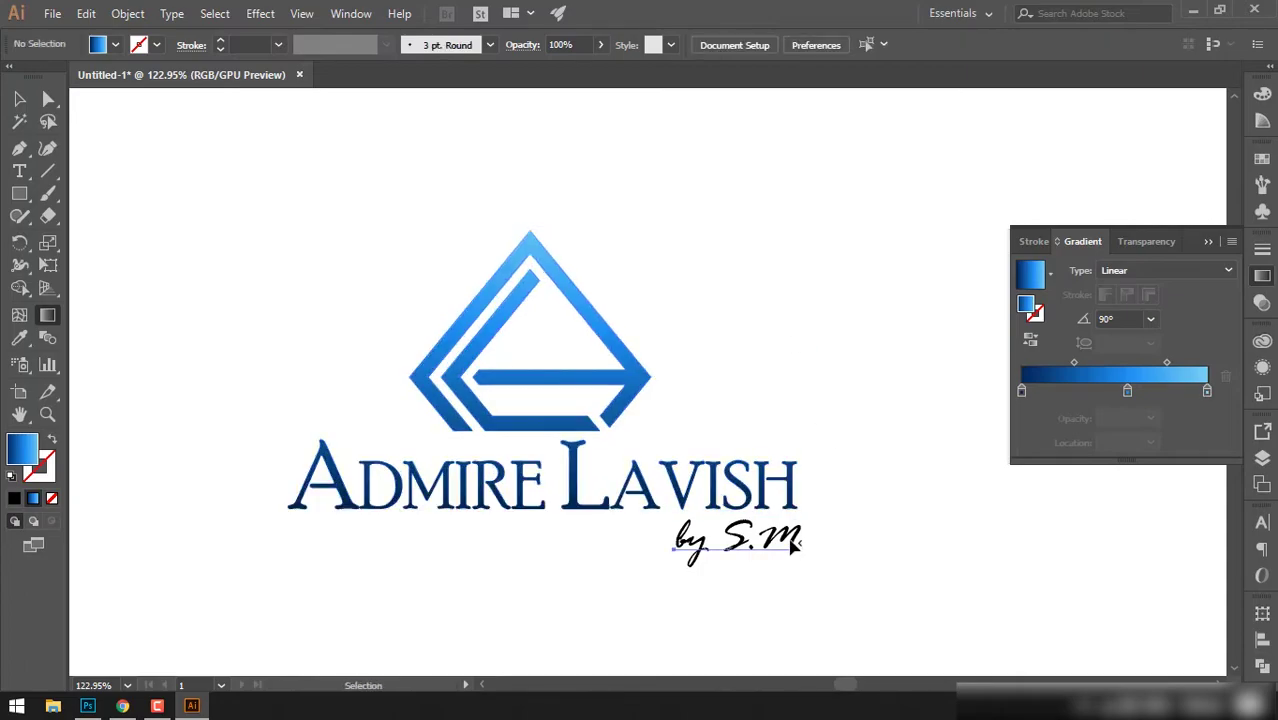
# Fill the 'by S.M' tagline with the navy swatch
pyautogui.keyDown('ctrl'); pyautogui.click(797, 543); pyautogui.keyUp('ctrl')
pyautogui.click(1262, 158)
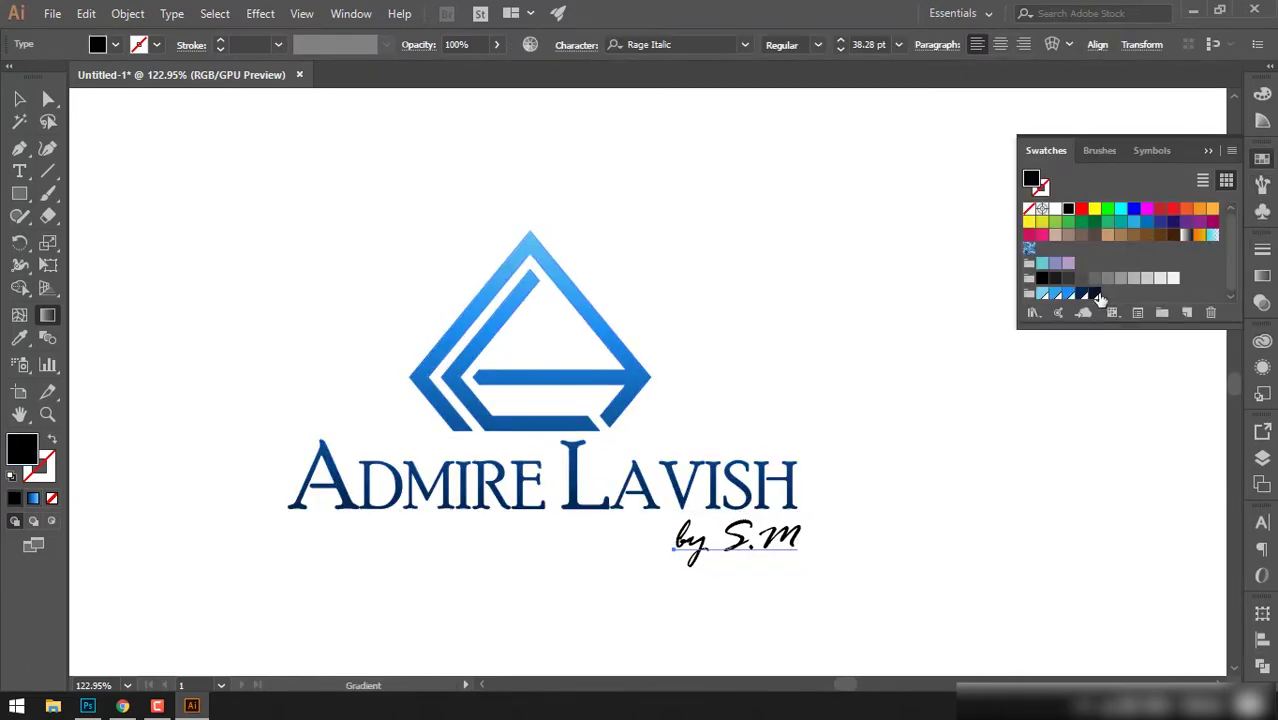
pyautogui.click(1182, 268)
pyautogui.hotkey('ctrl', 'shift', 'a')
pyautogui.click(1205, 153)
pyautogui.scroll(-3, 1028, 315)
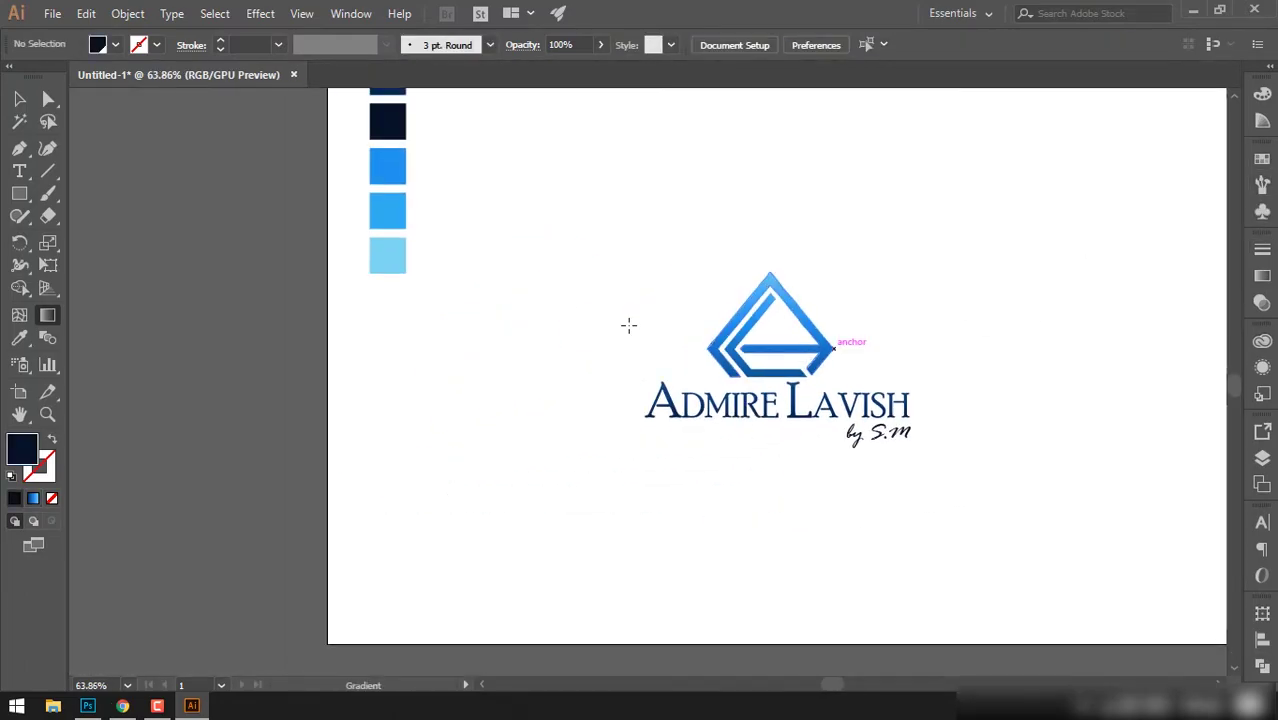
# Scale the diamond mark down, nudge it up, and centre it horizontally above the wordmark
pyautogui.press('c')
pyautogui.press('v')
pyautogui.click(770, 320)
pyautogui.moveTo(830, 273); pyautogui.dragTo(770, 280)
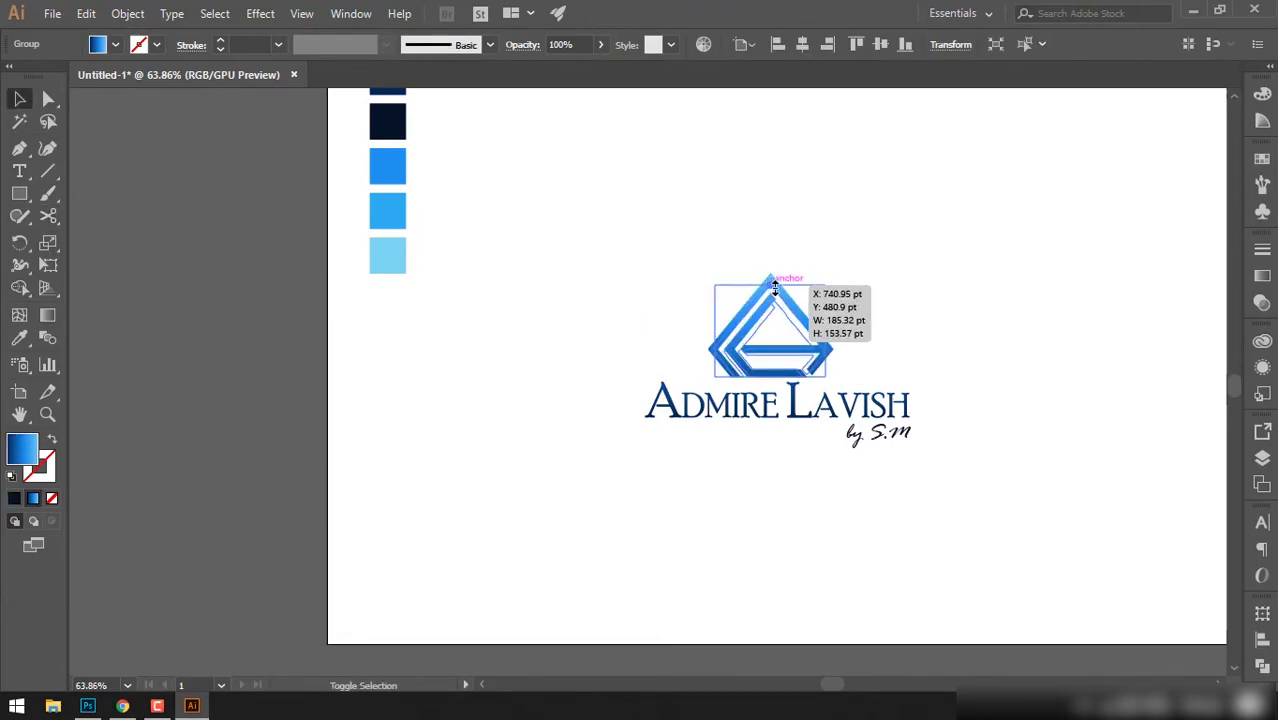
pyautogui.click(984, 337)
pyautogui.hscroll(3, 614, 390)
pyautogui.moveTo(614, 390); pyautogui.dragTo(608, 384)
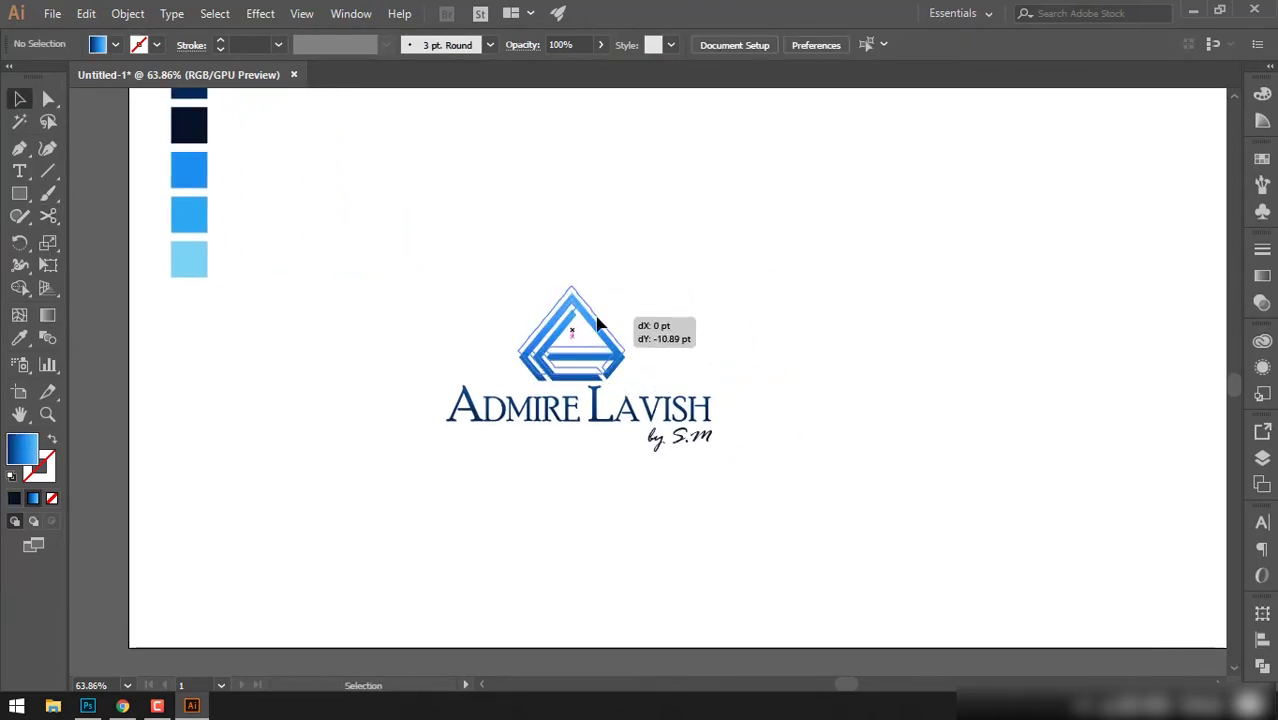
pyautogui.click(826, 46)
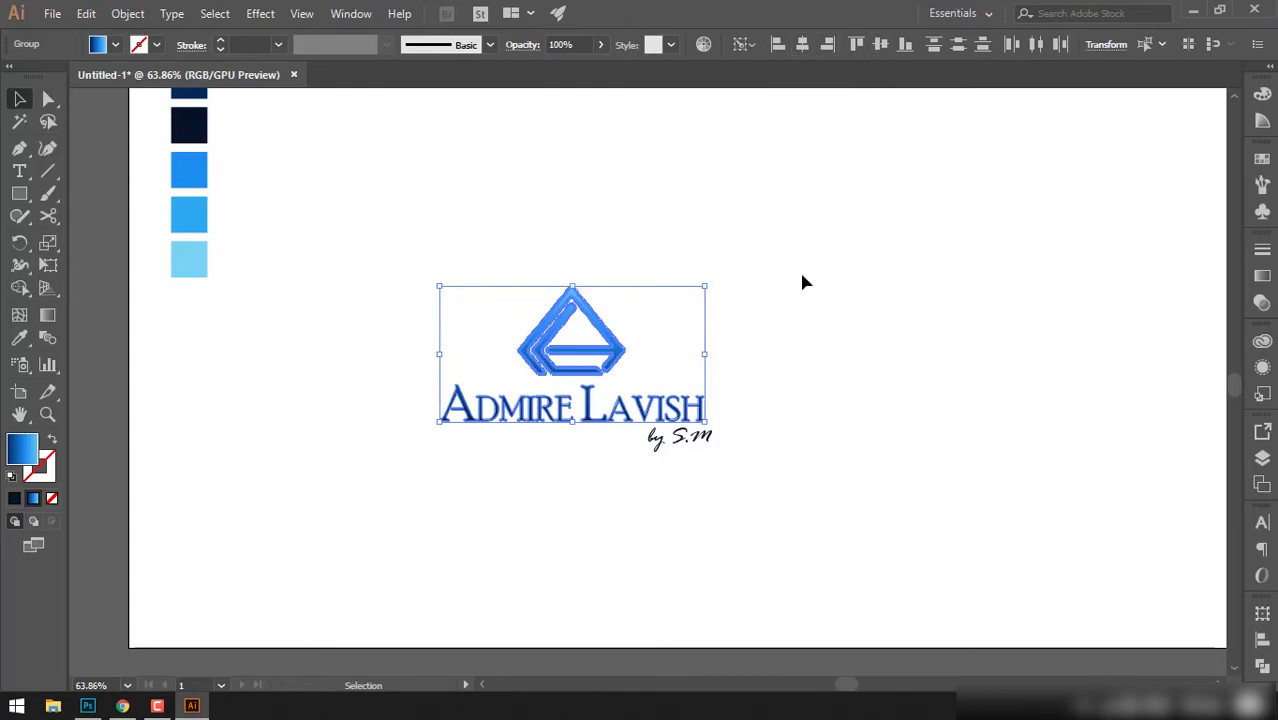
# Convert the 'by S.M' tagline to outlines and align it with the wordmark
pyautogui.click(690, 437)
pyautogui.rightClick(688, 434)
pyautogui.click(785, 202)
pyautogui.keyDown('shift'); pyautogui.click(600, 405); pyautogui.keyUp('shift')
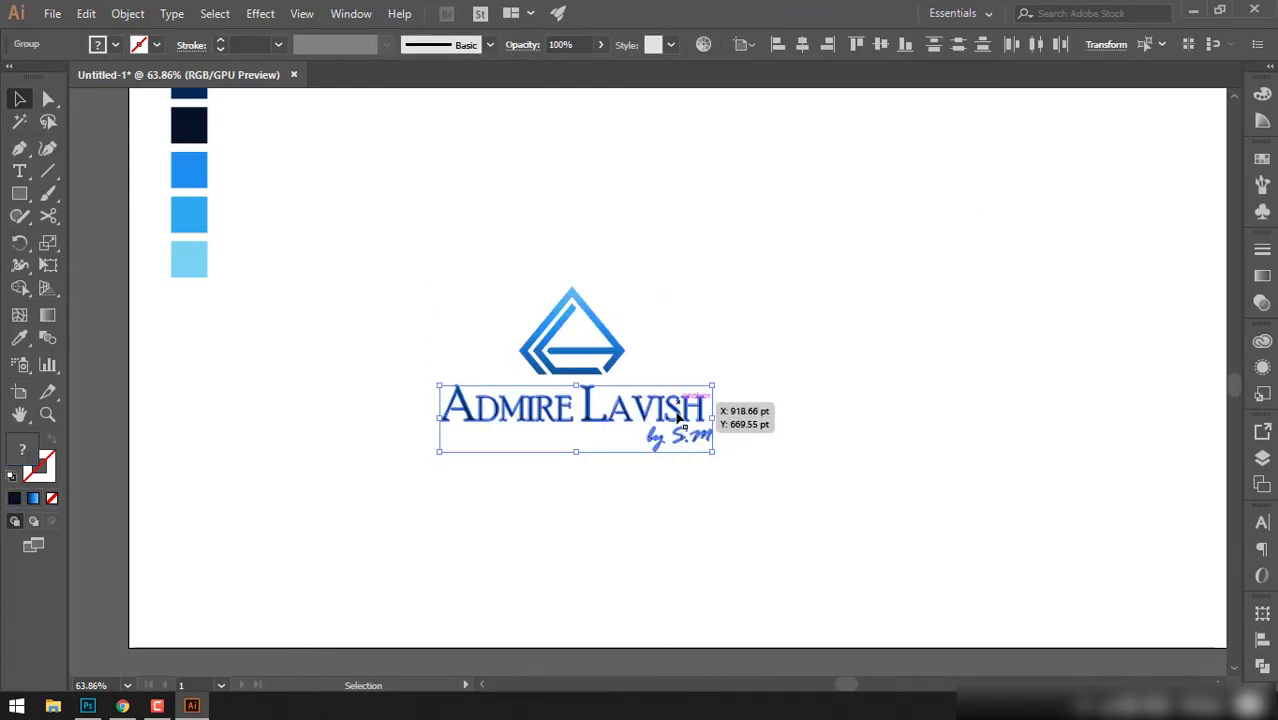
pyautogui.click(821, 44)
pyautogui.click(885, 332)
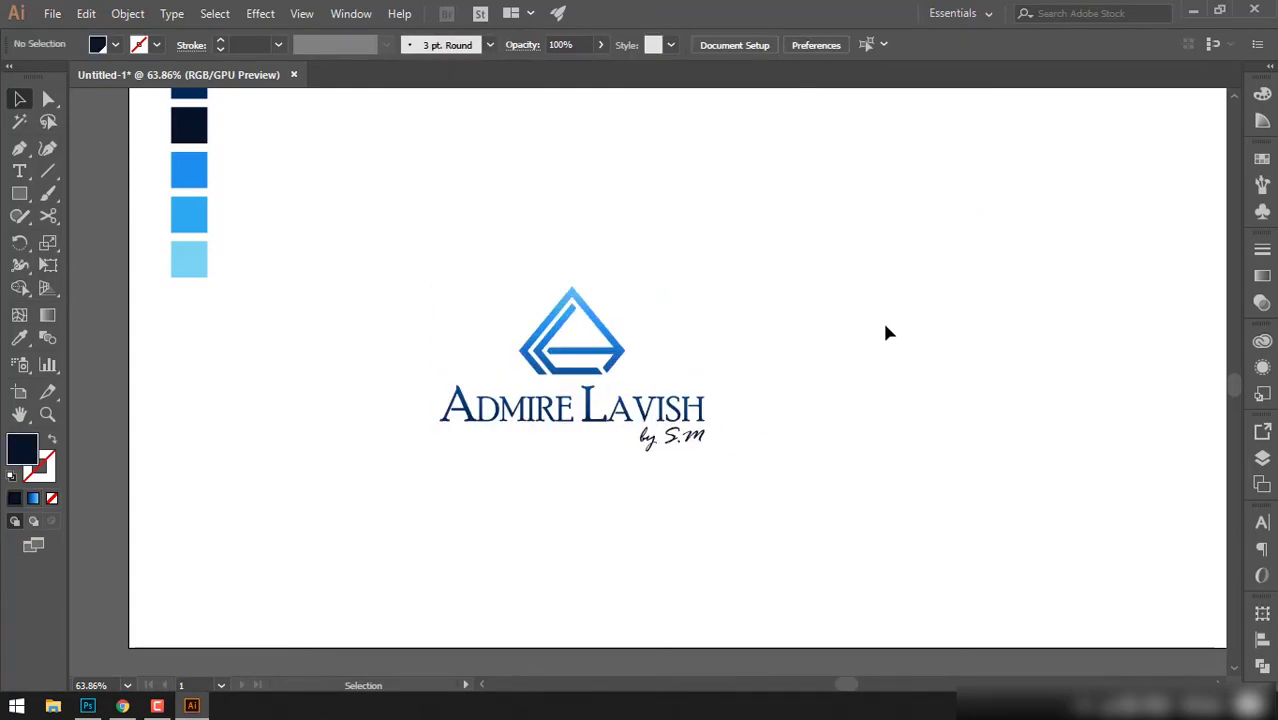